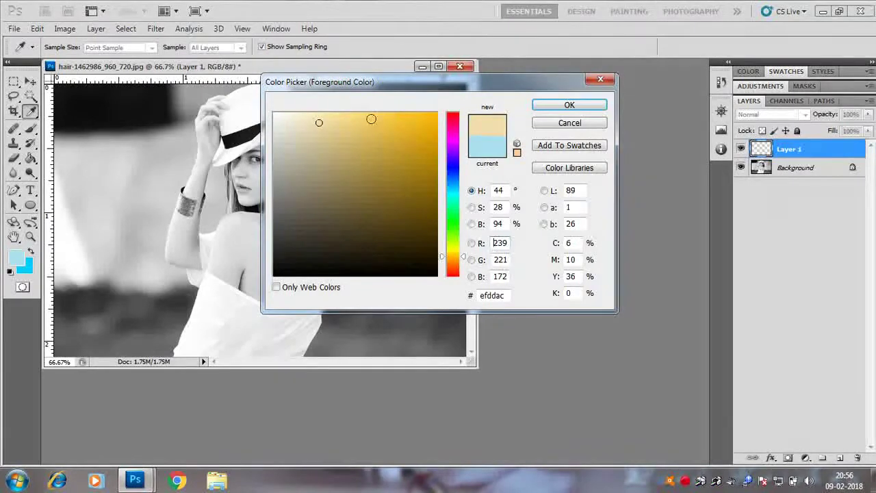
Set the foreground colour to a saturated golden yellow for painting with the Brush tool
left_click(395, 118)
left_click(569, 104)
key("b")
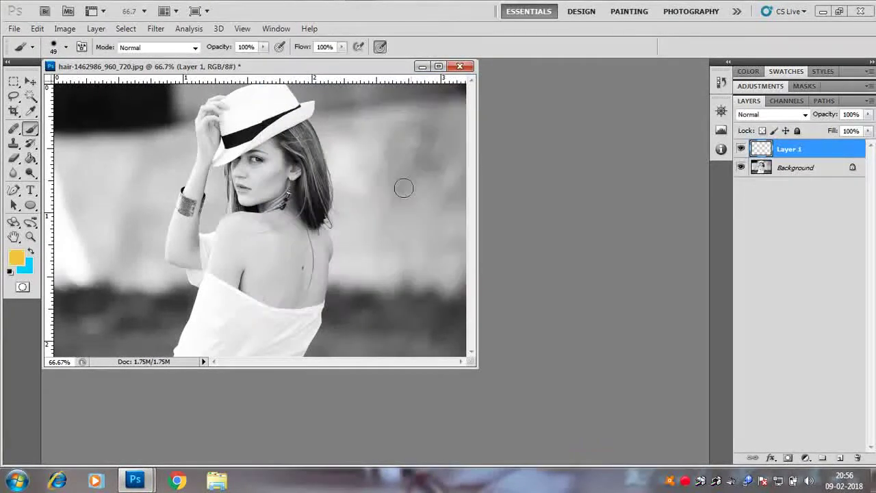
Paint over the woman's face, neck, back and raised arm on Layer 1 with a 66 px brush
right_click(317, 214)
left_click(373, 242)
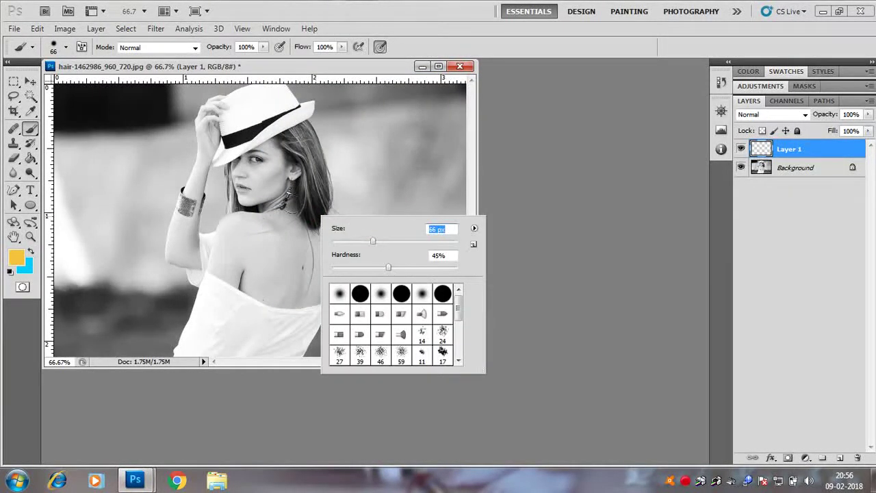
mouse_move(289, 140)
left_mouse_down()
mouse_move(236, 168)
mouse_move(258, 198)
mouse_move(291, 161)
mouse_move(274, 205)
mouse_move(292, 206)
mouse_move(318, 239)
mouse_move(311, 308)
mouse_move(236, 301)
mouse_move(214, 270)
mouse_move(209, 255)
mouse_move(256, 216)
left_mouse_up()
left_click_drag(224, 255, 249, 267)
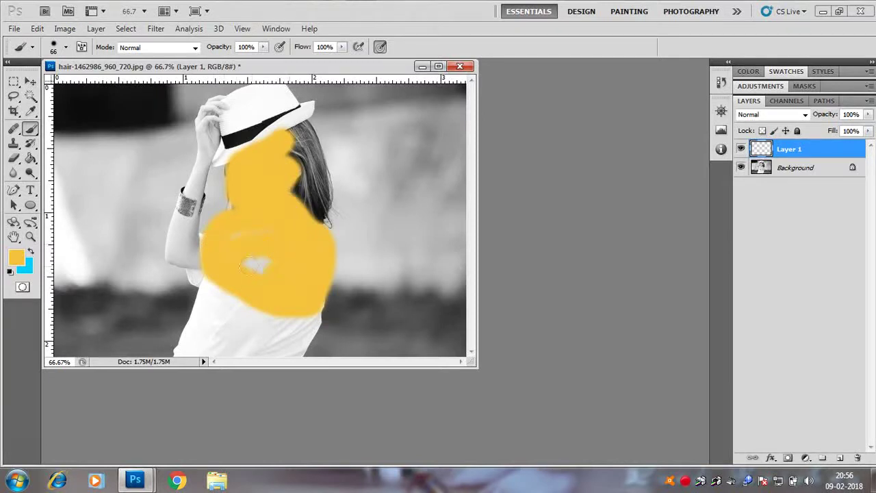
mouse_move(188, 251)
left_mouse_down()
mouse_move(160, 244)
mouse_move(207, 98)
mouse_move(219, 105)
mouse_move(188, 247)
left_mouse_up()
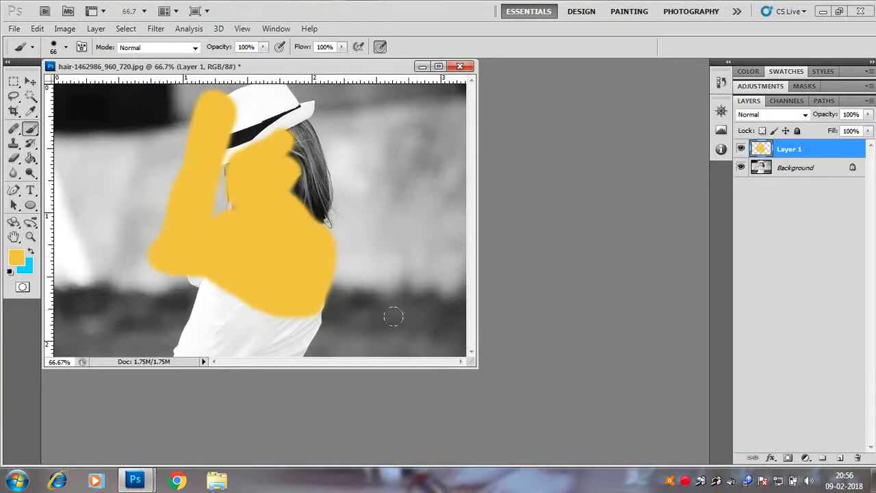
Set the blend mode of Layer 1 to Soft Light
left_click(805, 115)
left_click(766, 135)
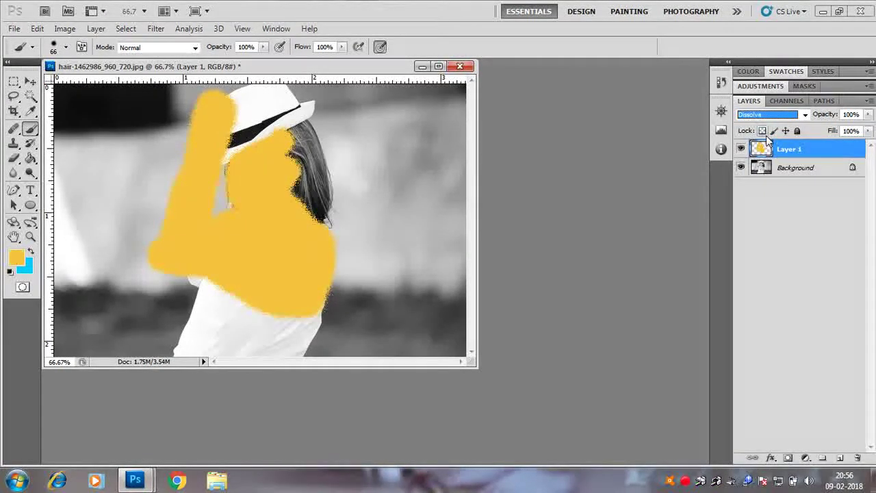
key("Down")
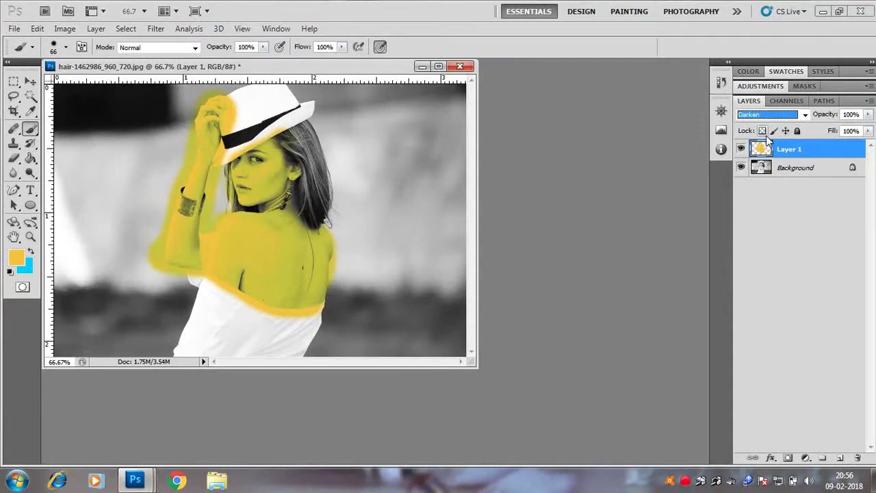
key("Down")
key("Down")
key("Down")
key("Down")
key("Down")
key("Down")
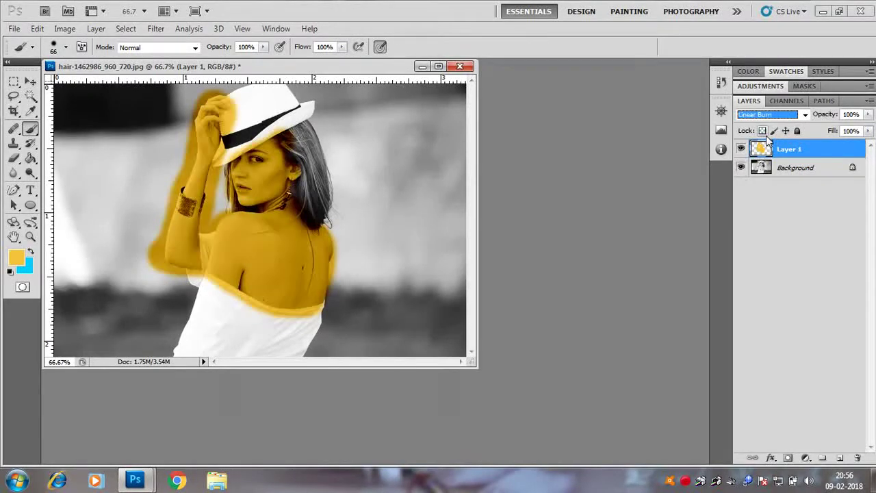
key("Down")
key("Down")
key("Down")
key("Down")
key("Down")
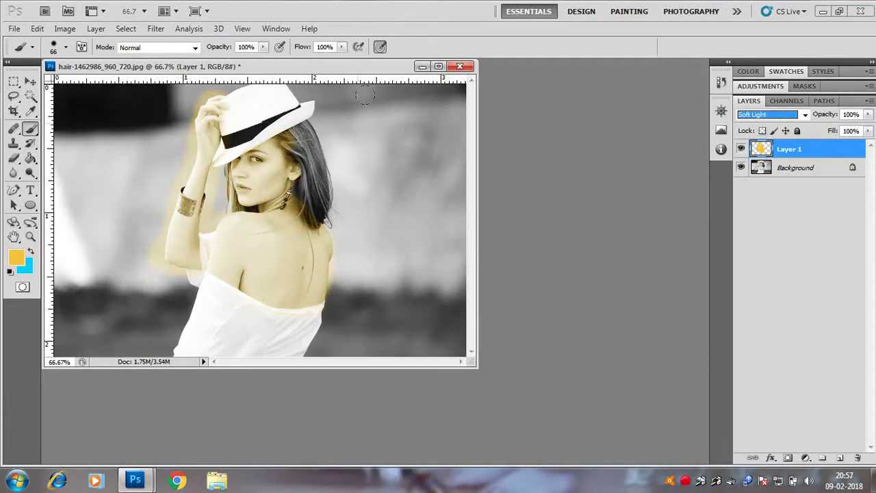
Apply Color Balance to the midtones of Layer 1, adjusting the cyan-red and yellow-blue levels
left_click(66, 29)
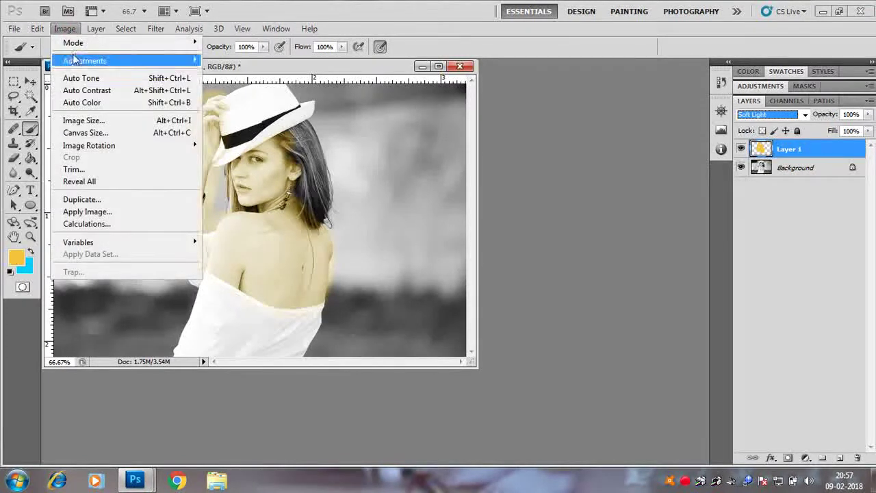
mouse_move(87, 59)
left_click(233, 141)
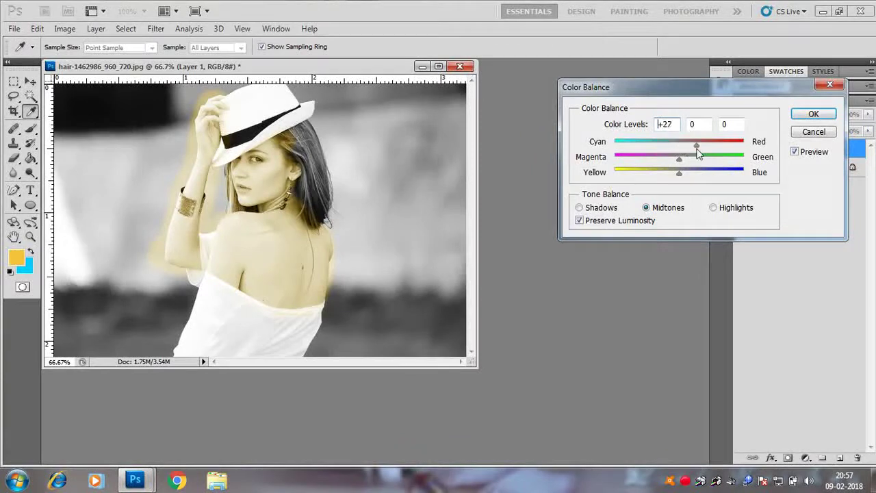
left_click_drag(736, 156, 774, 153)
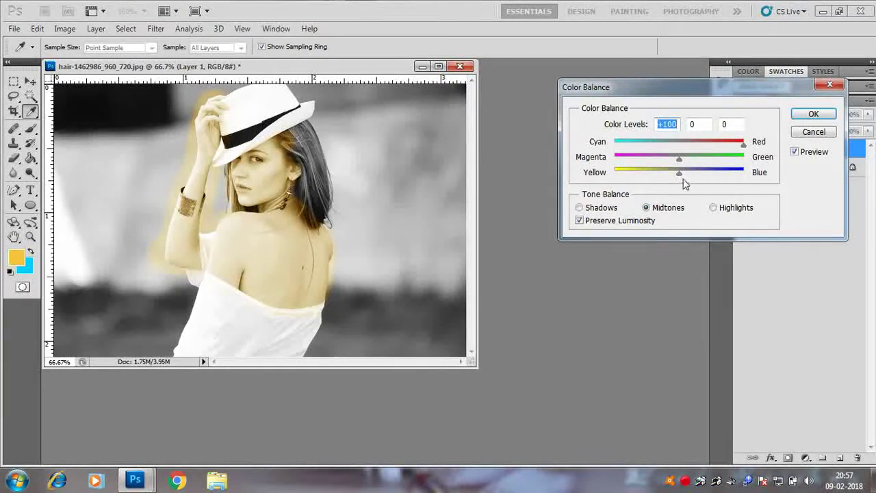
left_click_drag(647, 176, 607, 182)
left_click_drag(747, 152, 673, 154)
left_click(813, 114)
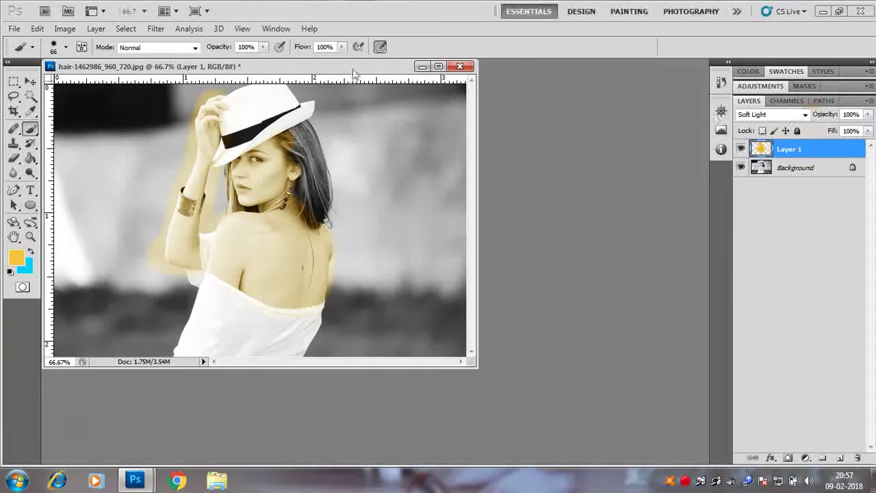
Apply a Curves adjustment to Layer 1, pulling the middle of the curve down to deepen the skin colour
left_click(65, 28)
mouse_move(76, 63)
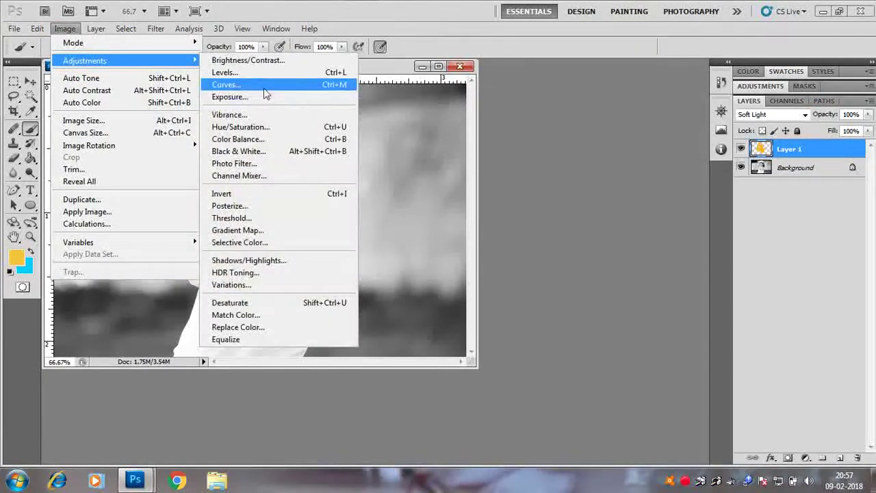
left_click(246, 85)
left_click(723, 292)
mouse_move(723, 291)
left_mouse_down()
mouse_move(706, 267)
mouse_move(739, 305)
left_mouse_up()
left_click(858, 181)
Apply Selective Color to the Reds of Layer 1 with Magenta at +92% and Yellow at +14%
left_click(65, 28)
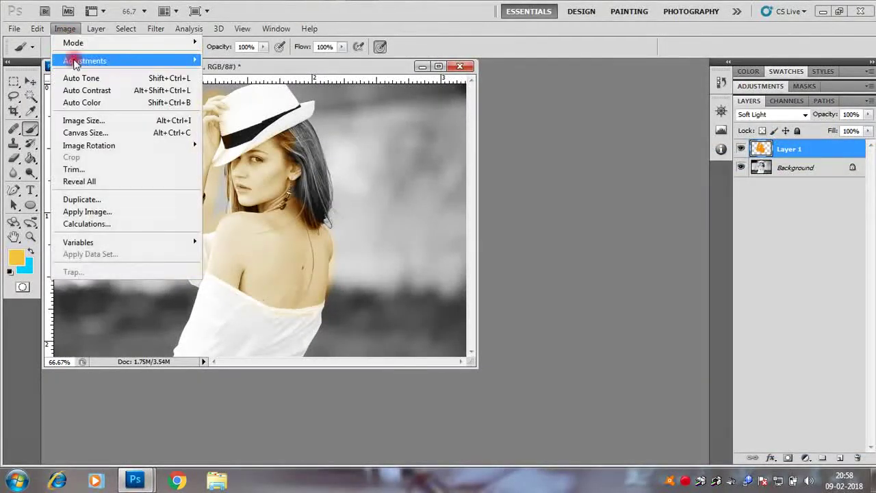
mouse_move(83, 61)
left_click(249, 243)
left_click_drag(703, 185, 758, 195)
mouse_move(702, 215)
left_mouse_down()
mouse_move(730, 219)
mouse_move(691, 227)
mouse_move(713, 227)
left_mouse_up()
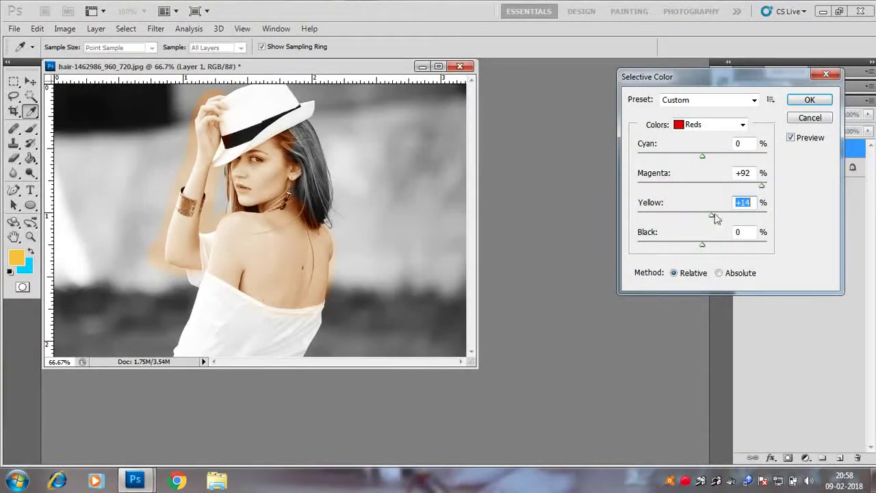
left_click(808, 100)
Set the Brush size to 16 px, then switch to the Eraser tool with a 27 px tip
key("b")
scroll(177, 184, "up", 14)
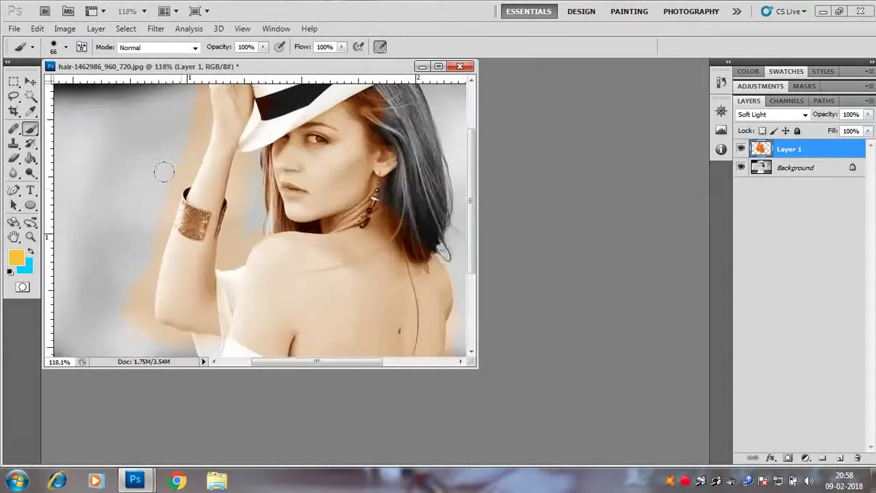
right_click(213, 163)
left_click(239, 188)
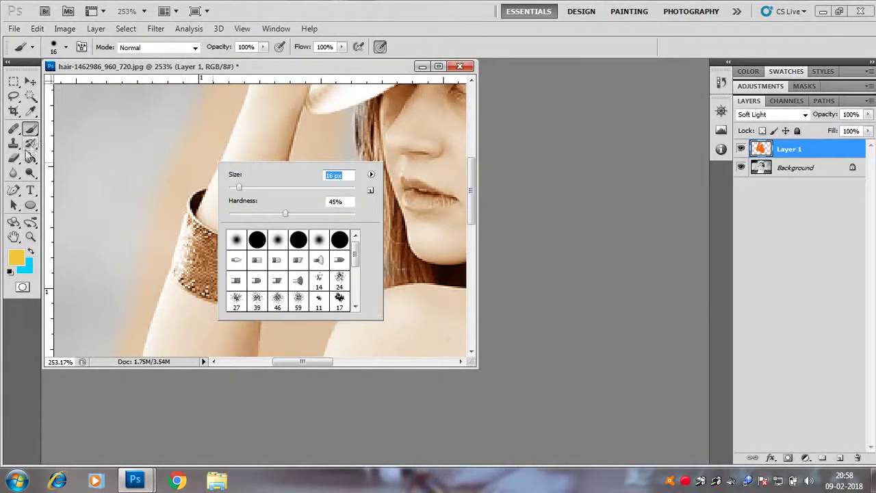
left_click(15, 158)
right_click(211, 170)
left_click(258, 195)
left_click(242, 196)
Erase the skin tint from the background between the braceleted forearm and the hair
left_click(348, 151)
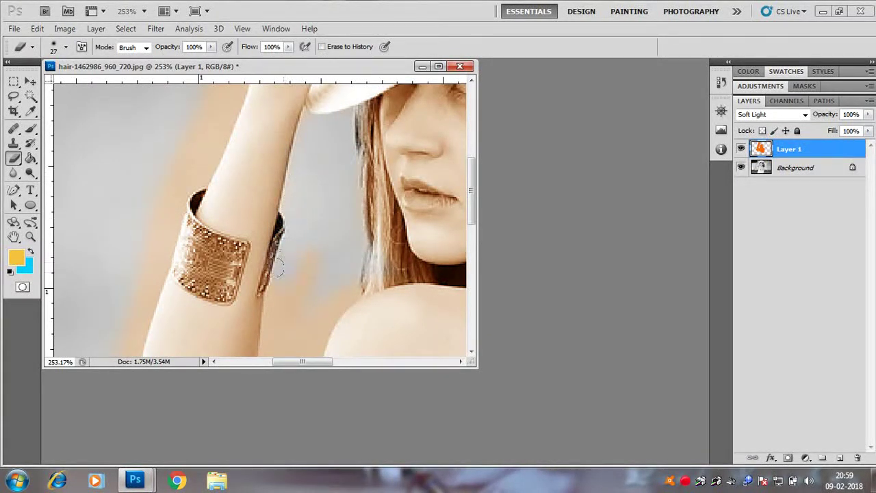
left_click_drag(278, 275, 317, 273)
left_click_drag(353, 128, 352, 150)
left_click(383, 215)
Erase the tint spill from the background along the outer edge of the wrist and upper forearm
scroll(332, 280, "down", 6)
scroll(237, 148, "up", 9)
left_click(317, 145)
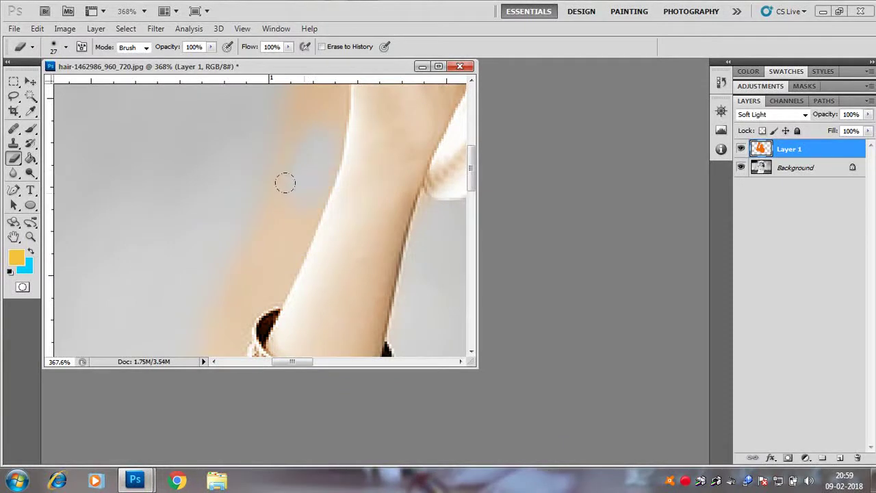
scroll(270, 119, "down", 6)
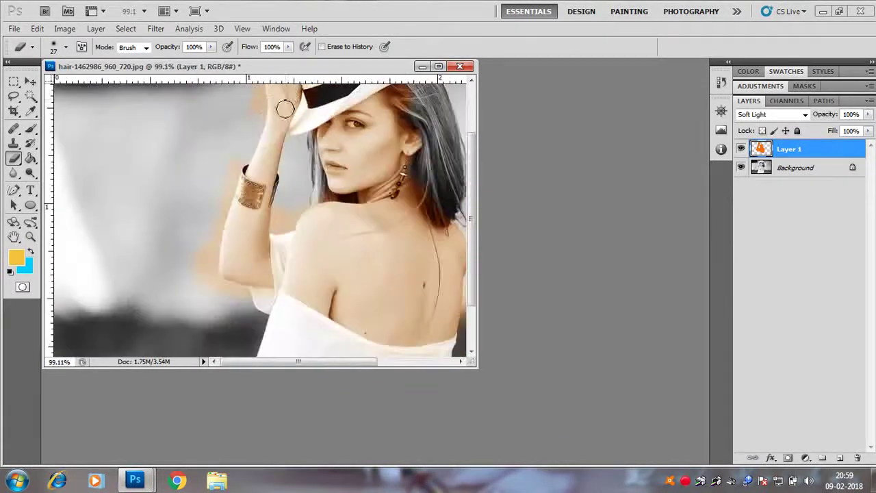
scroll(244, 146, "up", 8)
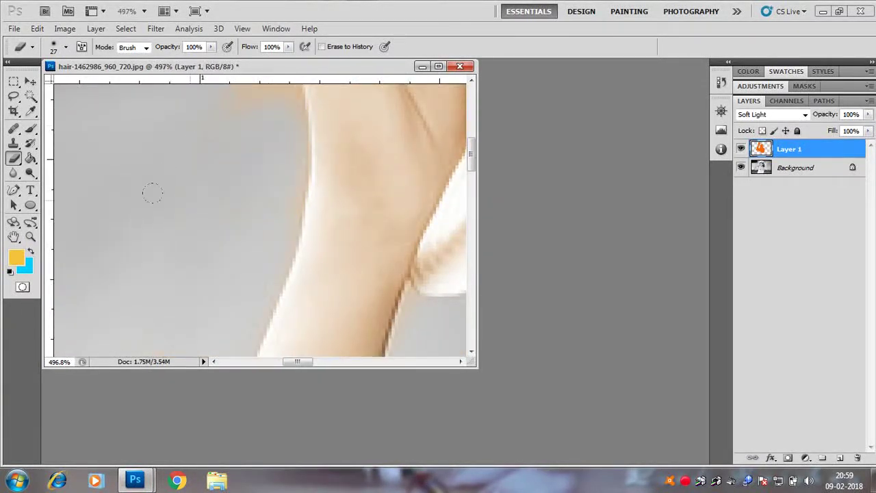
Reduce the Eraser to 15 px and erase the tint spill along the outer edge of the hand and knuckles
scroll(221, 92, "down", 6)
scroll(157, 113, "up", 5)
left_click(192, 122)
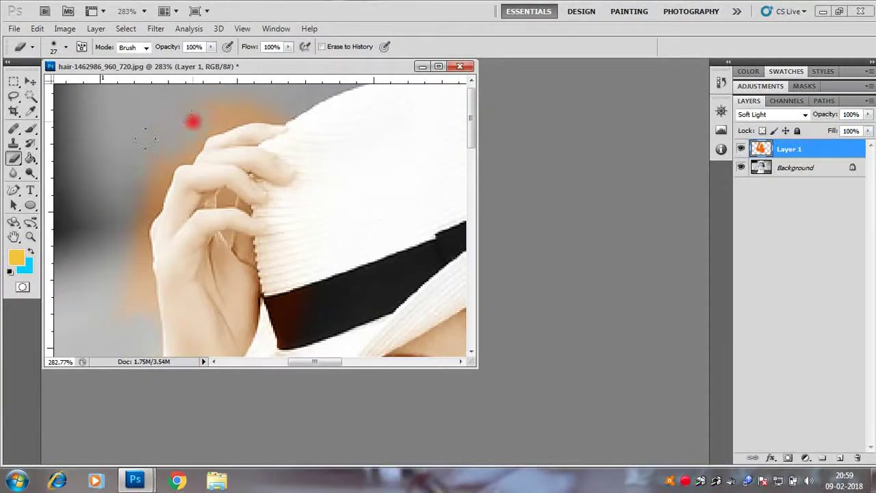
scroll(115, 308, "up", 3)
right_click(152, 233)
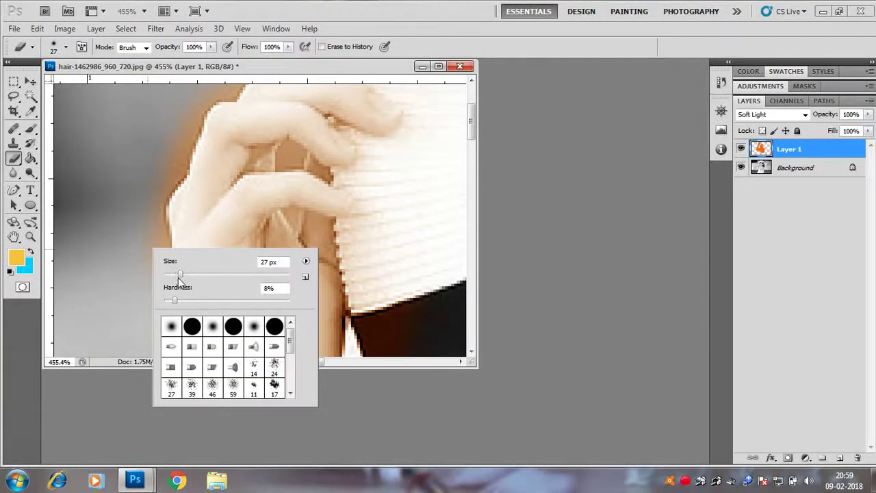
left_click(174, 276)
key("Return")
left_click(146, 235)
scroll(140, 301, "down", 1)
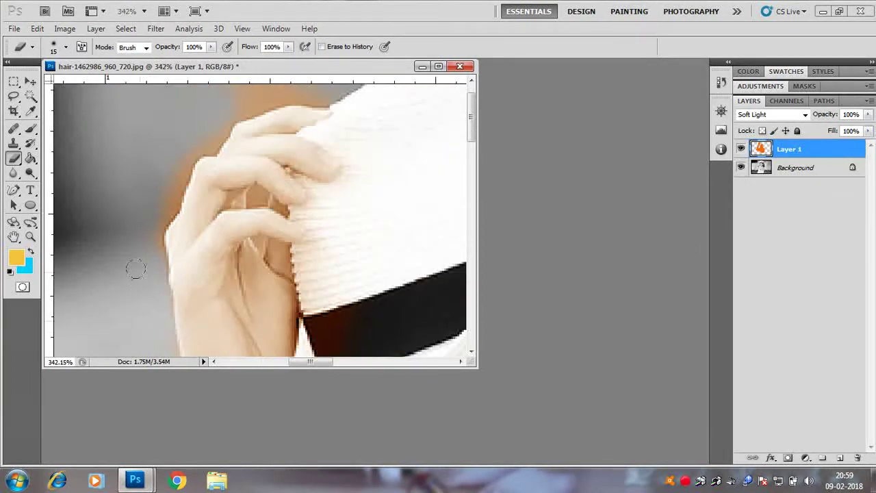
scroll(130, 263, "up", 2)
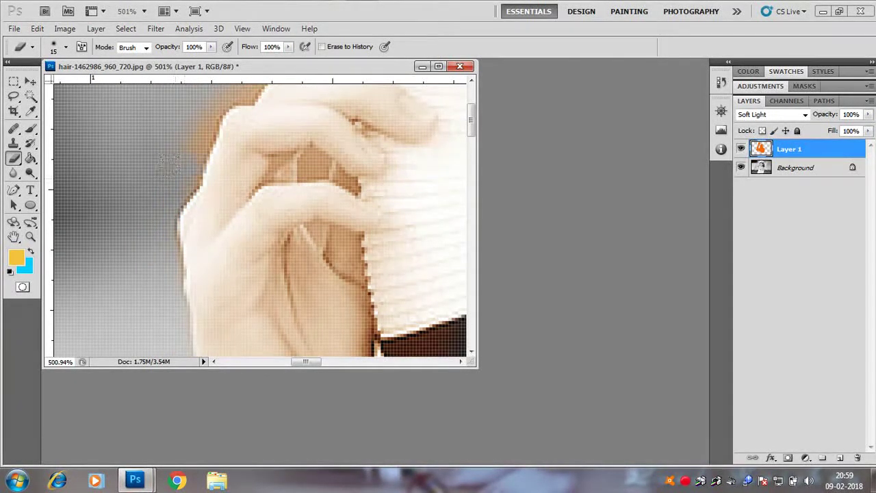
scroll(185, 113, "down", 4)
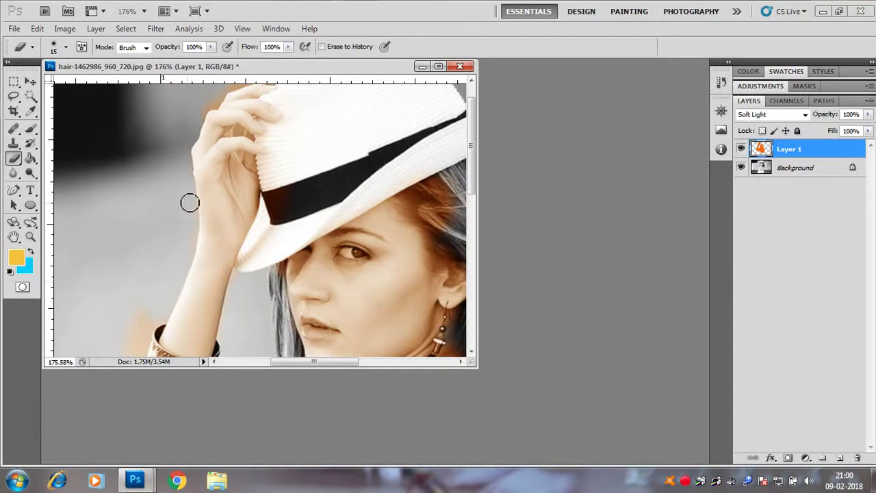
scroll(210, 115, "up", 3)
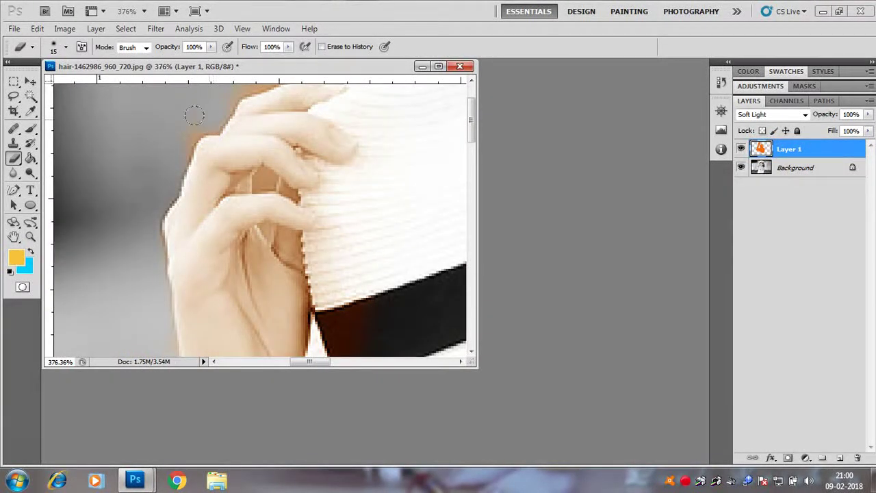
Erase the tint spill above the fingers and from the hat's crown and black band beside the hand
left_click(471, 80)
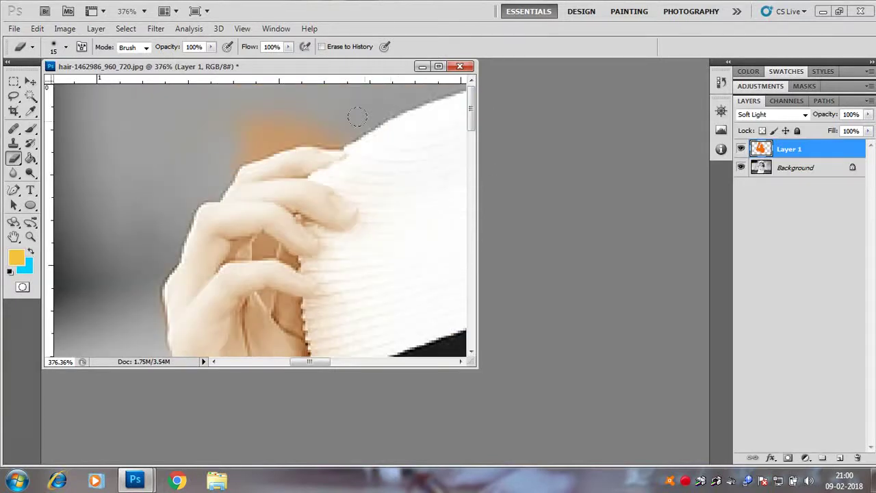
left_click_drag(229, 143, 225, 137)
mouse_move(371, 152)
left_mouse_down()
mouse_move(354, 168)
mouse_move(383, 196)
left_mouse_up()
left_click_drag(362, 224, 384, 240)
scroll(312, 308, "down", 3)
scroll(371, 125, "up", 2)
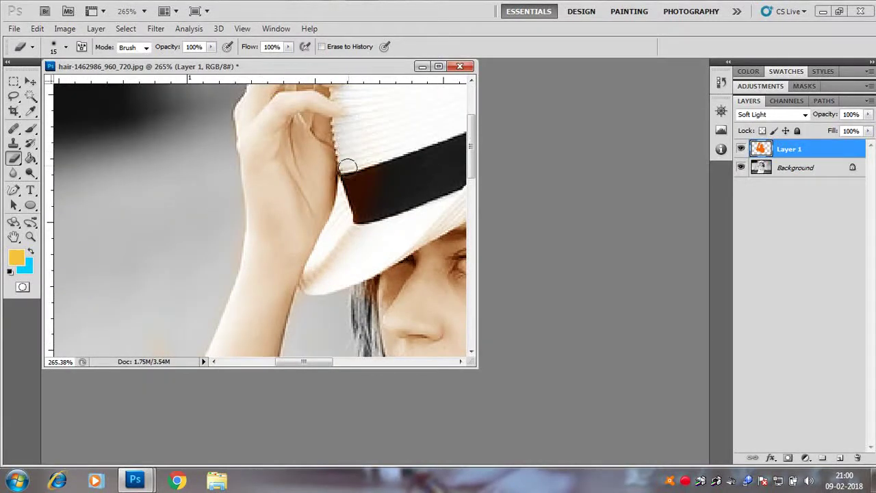
scroll(328, 280, "down", 3)
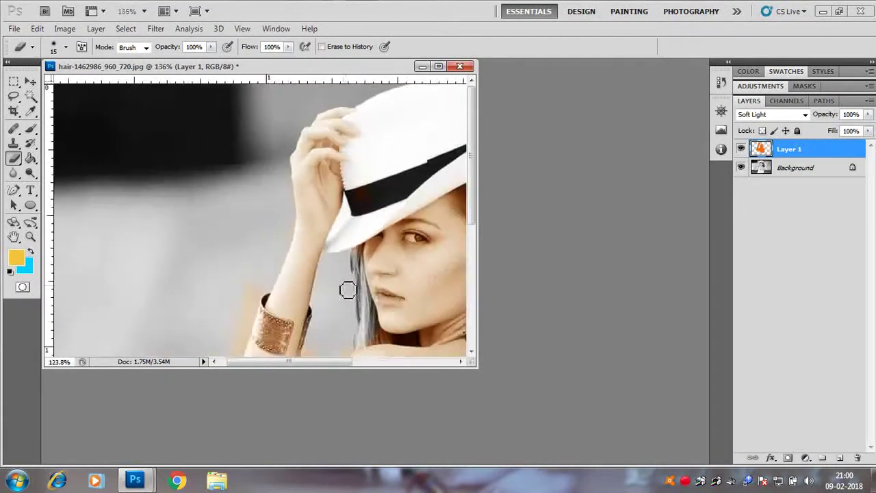
Erase the tint spill from the hat brim and the background outside the bracelet
scroll(324, 258, "up", 3)
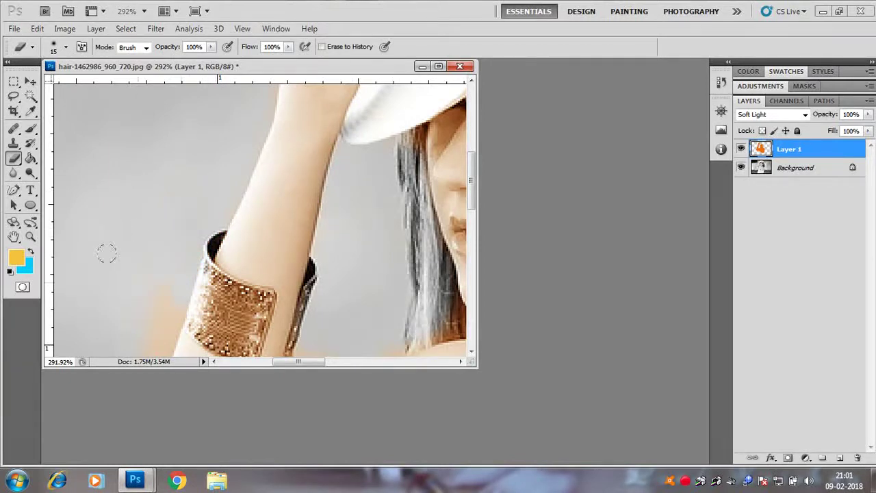
scroll(180, 346, "down", 3)
scroll(232, 132, "up", 3)
left_click(237, 143)
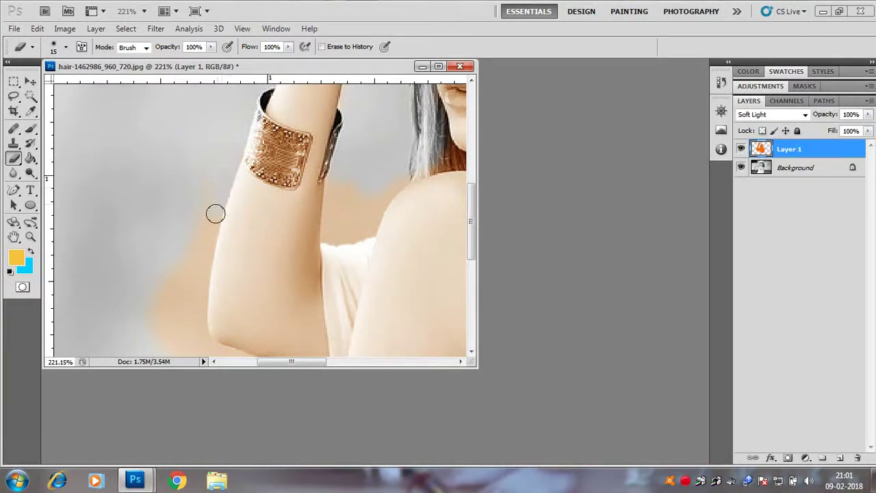
Erase the tint spill around the elbow and on the sleeve beside it, enlarging the document window
scroll(184, 313, "up", 6)
left_click_drag(472, 233, 472, 247)
left_click(212, 146)
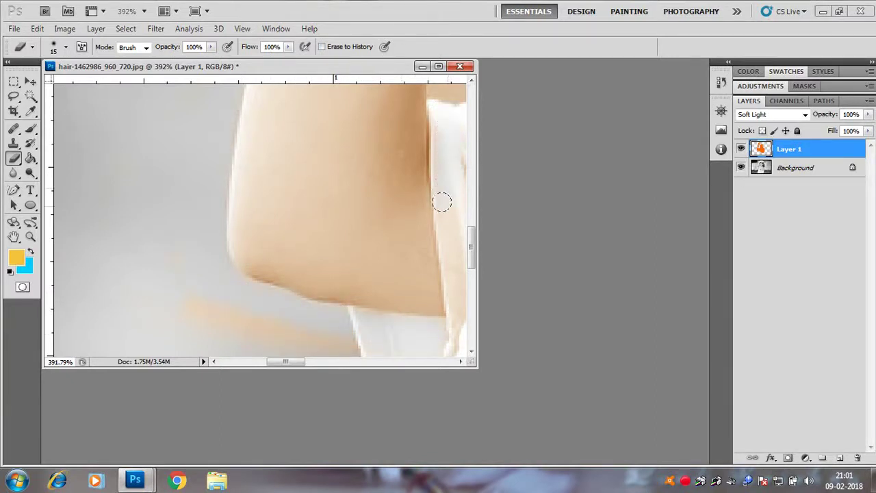
left_click_drag(467, 361, 723, 443)
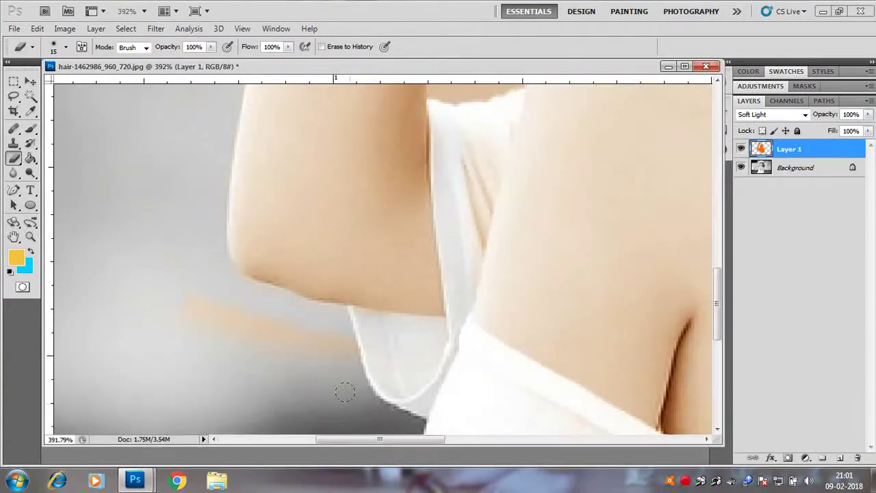
scroll(388, 370, "down", 12)
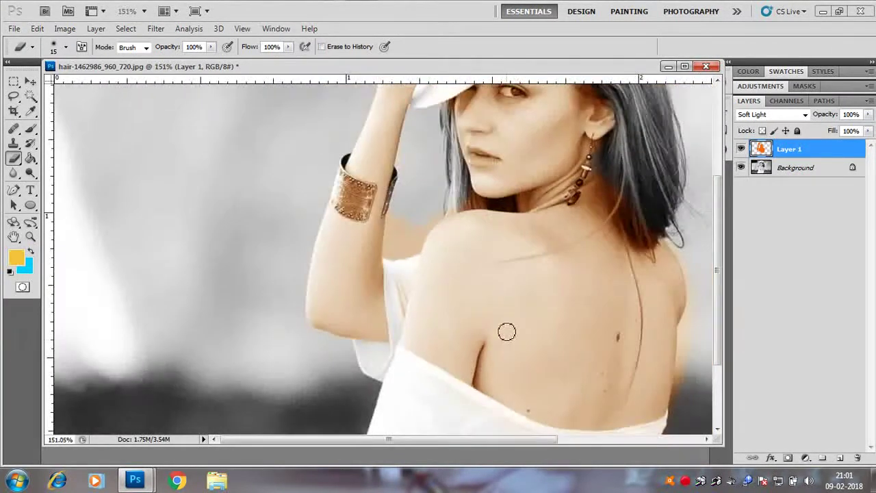
Reduce the Eraser to 9 px and erase the tint spill from the hat crown beside the fingertips
scroll(460, 130, "up", 11)
scroll(473, 160, "up", 5)
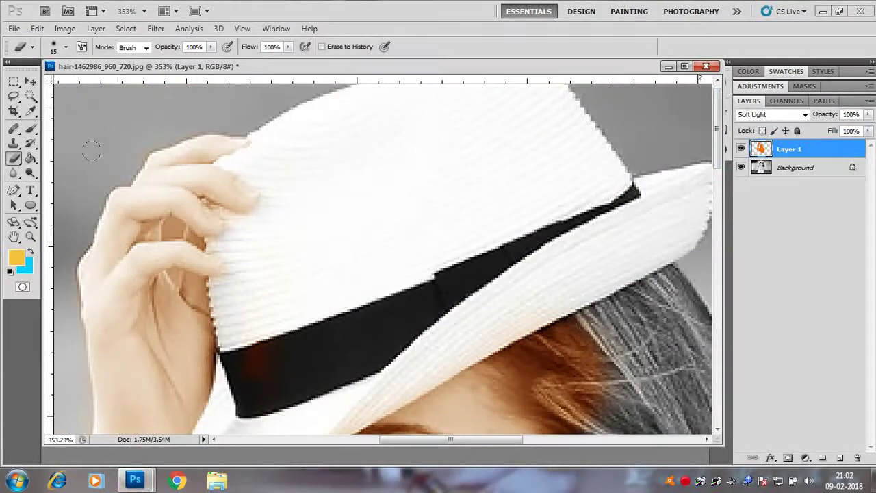
scroll(241, 249, "up", 5)
right_click(294, 259)
left_click_drag(314, 287, 310, 288)
left_click(220, 295)
left_click_drag(209, 239, 249, 219)
Reduce the Eraser to 5 px and erase the remaining spill in the narrow gaps between the fingertips and the hat
right_click(229, 191)
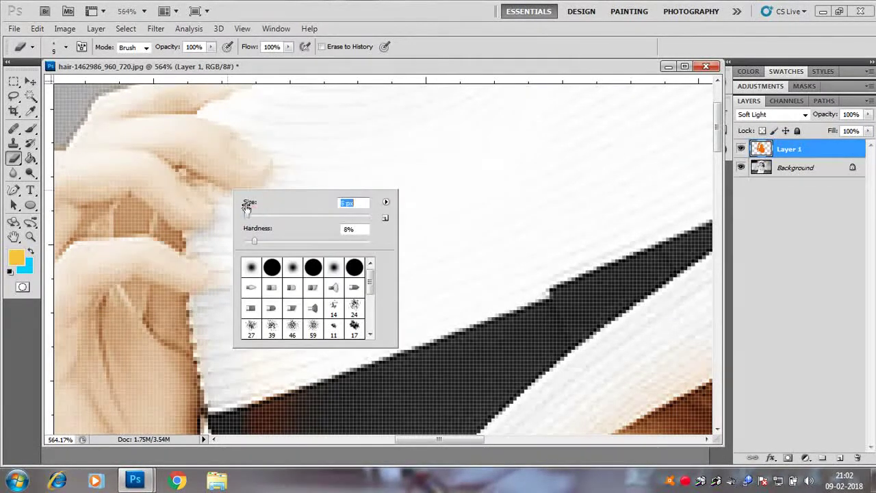
left_click(217, 195)
left_click_drag(203, 187, 195, 182)
left_click_drag(215, 278, 219, 287)
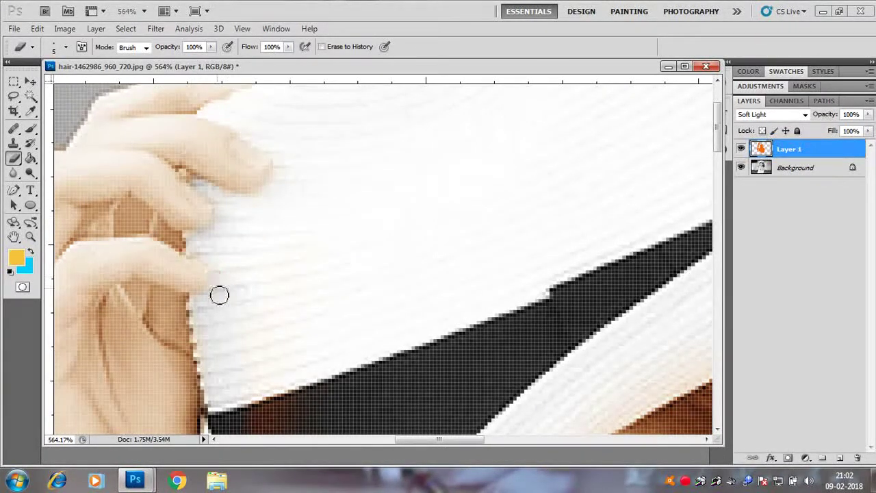
Enlarge the Eraser to 32 px and erase the tint spill from the hat's black band
scroll(276, 345, "down", 4)
right_click(294, 240)
left_click(327, 265)
left_click(291, 247)
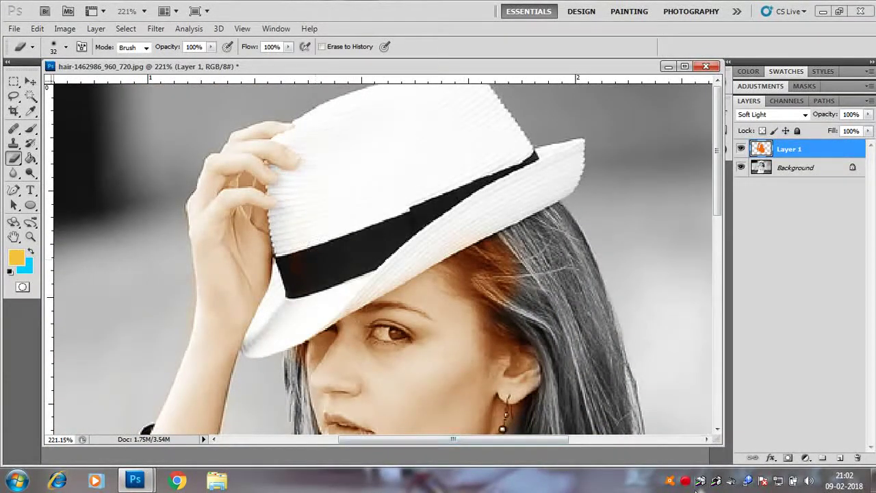
left_click(312, 275)
Set the Eraser's hardness to 0% and erase the tint from the hair under the hat and the brim's lower edge
right_click(543, 258)
left_click_drag(570, 311, 558, 310)
left_click(535, 189)
left_click_drag(526, 263, 497, 227)
left_click_drag(506, 278, 460, 237)
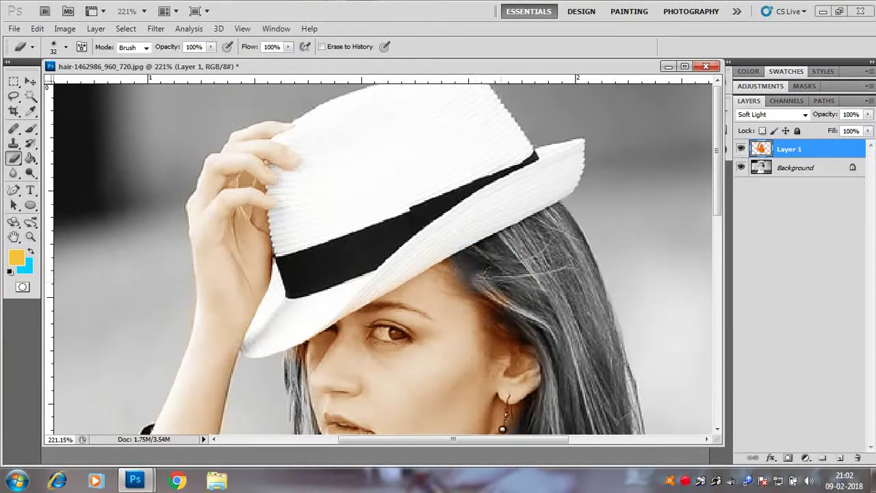
Erase the tint spill from the hair beside the neck down to its ends over the back
scroll(552, 317, "down", 5)
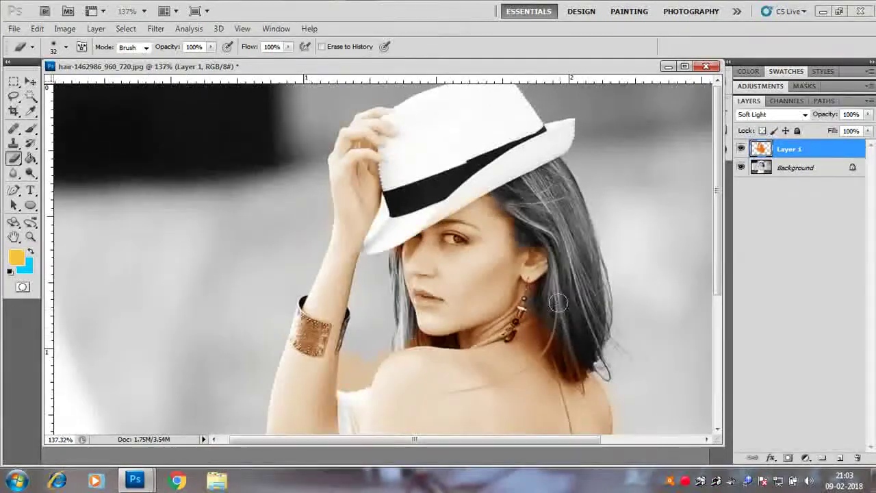
scroll(555, 301, "up", 6)
scroll(544, 313, "down", 5)
scroll(431, 221, "up", 5)
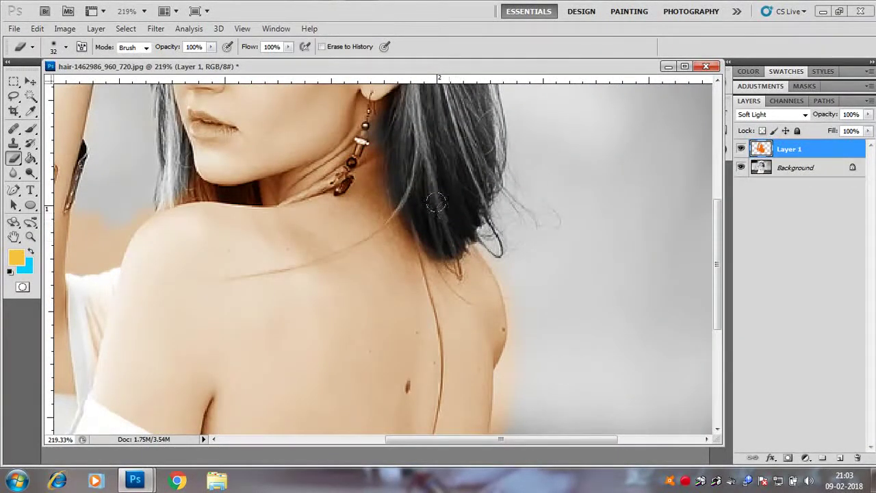
scroll(511, 266, "down", 2)
scroll(512, 265, "up", 2)
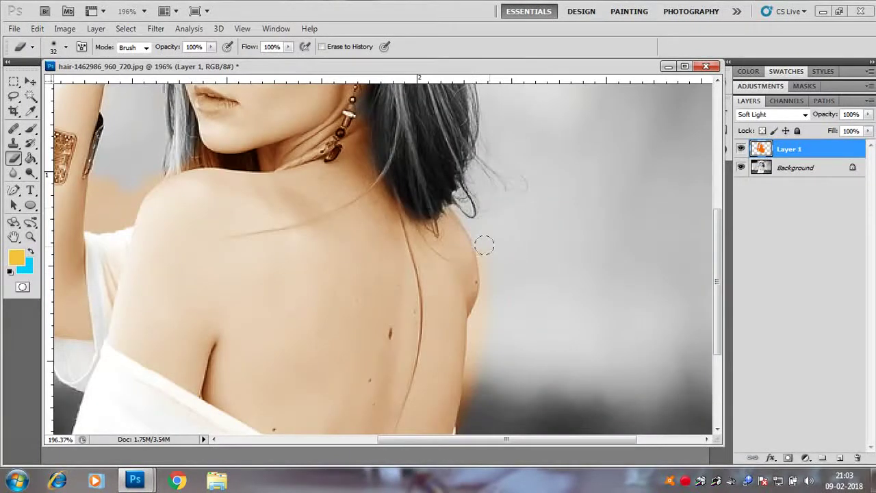
Set the Eraser's hardness to 37% and erase the tint spill from the background along the outer edge of the back
scroll(498, 343, "down", 2)
right_click(518, 294)
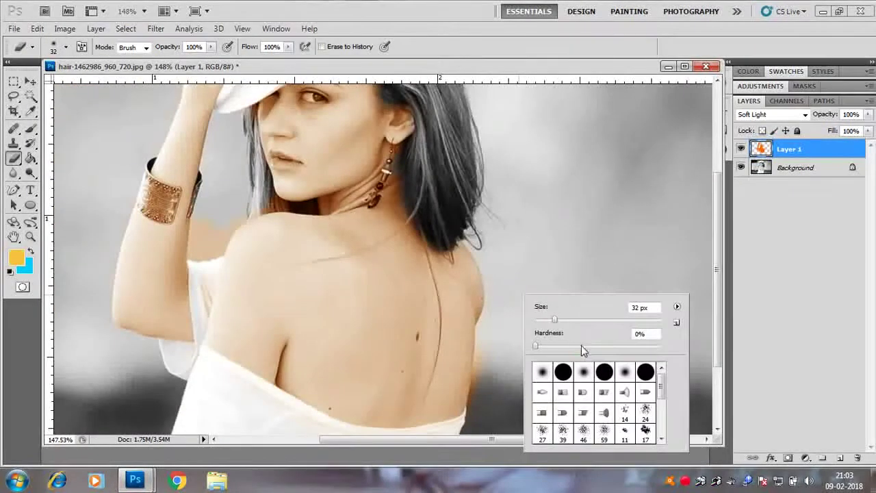
left_click(581, 346)
left_click(518, 334)
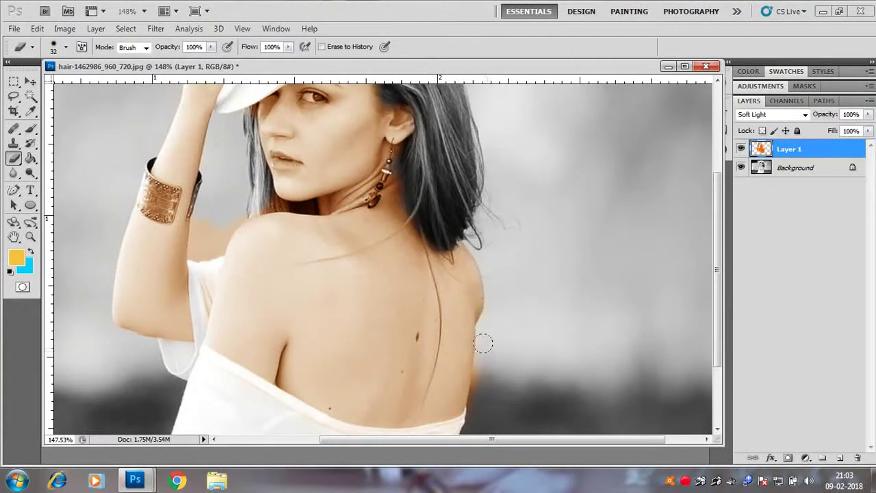
scroll(478, 403, "down", 2)
Reduce the Eraser to 17 px and erase the spill from the background and white sleeve between the raised arm and the shoulder
scroll(293, 294, "up", 5)
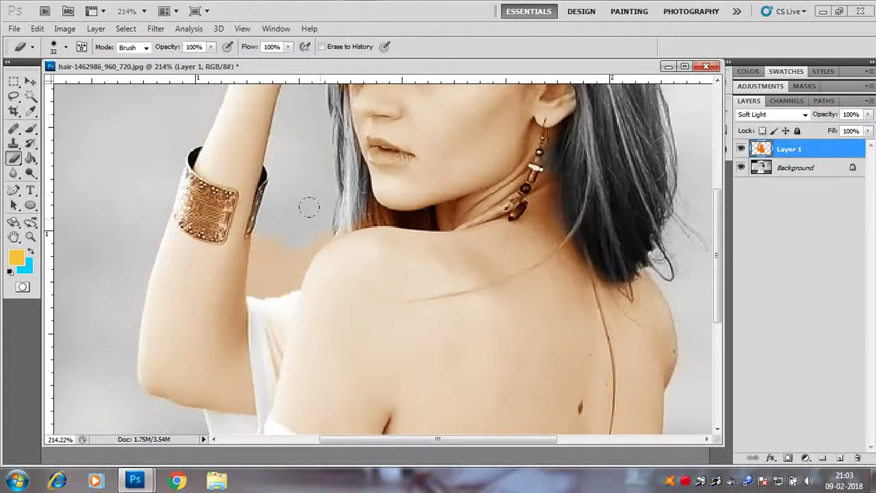
right_click(311, 211)
left_click_drag(364, 248, 358, 249)
left_click(313, 221)
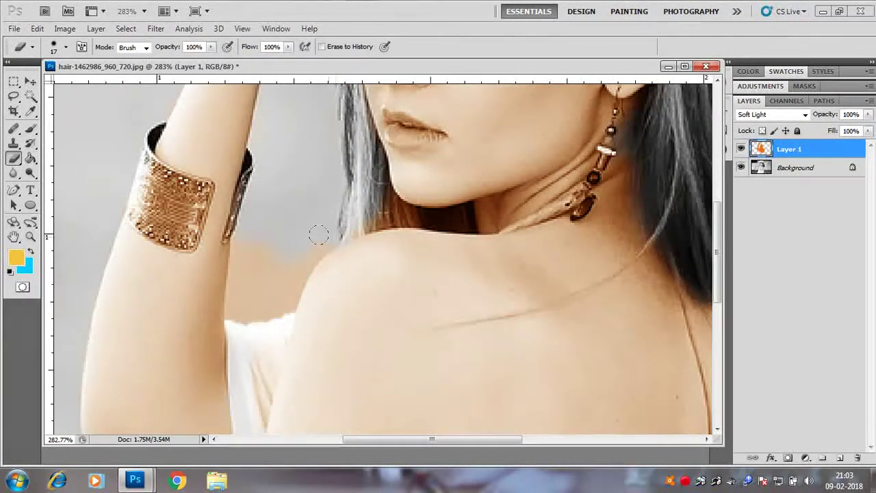
mouse_move(290, 276)
left_mouse_down()
mouse_move(256, 307)
mouse_move(257, 261)
left_mouse_up()
mouse_move(270, 227)
left_mouse_down()
mouse_move(260, 238)
mouse_move(245, 236)
left_mouse_up()
left_click_drag(245, 241, 237, 288)
left_click(240, 301)
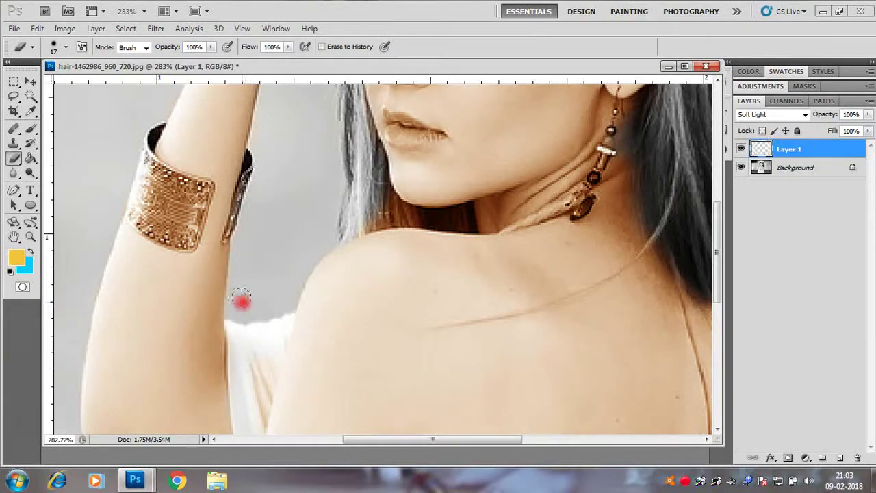
scroll(258, 361, "down", 8)
scroll(255, 394, "up", 9)
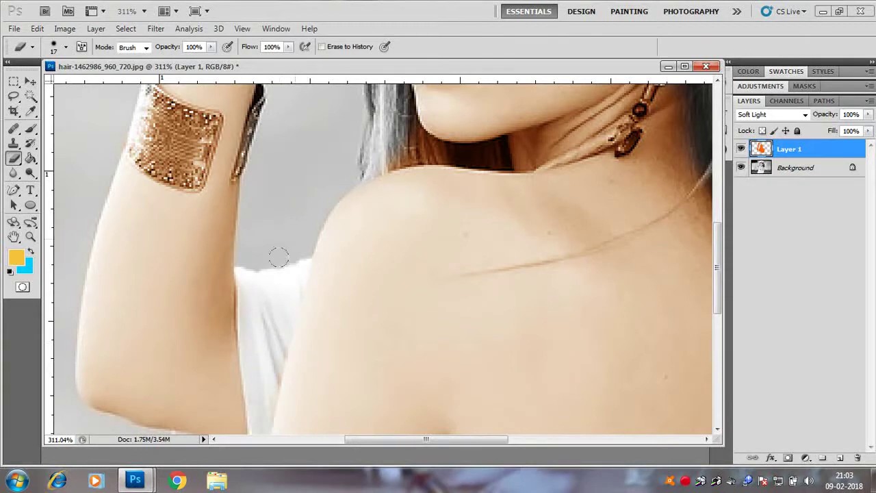
Reduce the Eraser to 7 px and erase the tint from the hair between the chin and the shoulder
scroll(421, 142, "up", 6)
right_click(426, 150)
left_click_drag(479, 184, 474, 184)
left_click(409, 154)
mouse_move(416, 132)
left_mouse_down()
mouse_move(453, 147)
mouse_move(383, 145)
mouse_move(467, 169)
mouse_move(323, 187)
mouse_move(371, 167)
mouse_move(461, 151)
mouse_move(529, 150)
mouse_move(459, 162)
mouse_move(529, 177)
mouse_move(536, 145)
mouse_move(556, 143)
mouse_move(567, 179)
mouse_move(563, 146)
left_mouse_up()
scroll(557, 150, "down", 10)
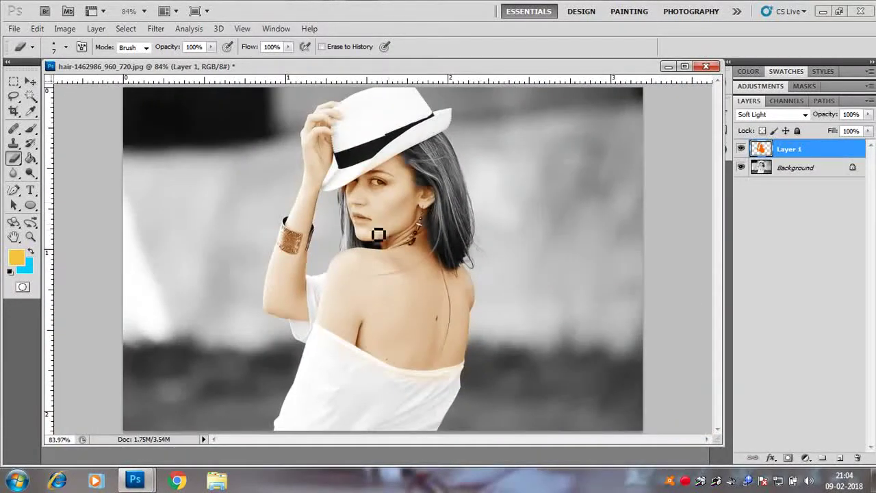
Erase the tint from the front plate of the bracelet, including its studded edges
scroll(288, 236, "up", 10)
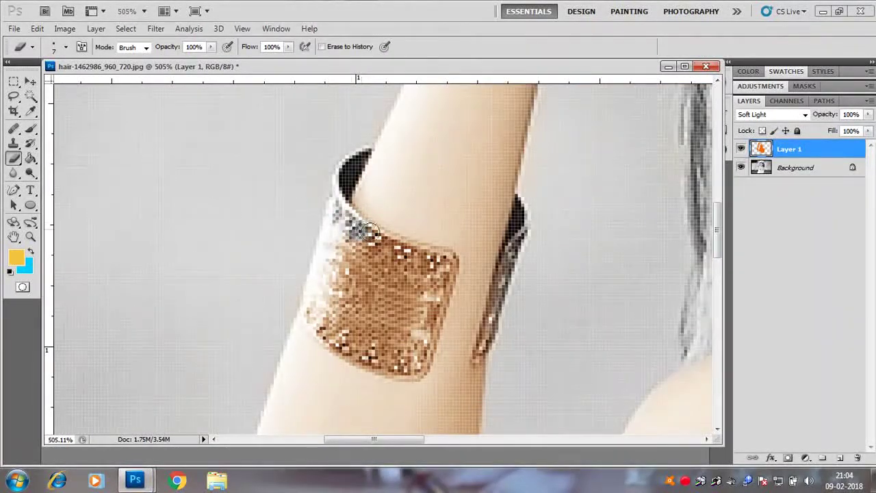
mouse_move(444, 262)
left_mouse_down()
mouse_move(431, 311)
mouse_move(423, 280)
mouse_move(335, 227)
mouse_move(314, 309)
left_mouse_up()
mouse_move(319, 318)
left_mouse_down()
mouse_move(320, 267)
mouse_move(320, 317)
mouse_move(343, 348)
left_mouse_up()
mouse_move(400, 366)
left_mouse_down()
mouse_move(424, 338)
mouse_move(403, 368)
left_mouse_up()
mouse_move(333, 266)
left_mouse_down()
mouse_move(325, 237)
mouse_move(328, 281)
left_mouse_up()
Reduce the Eraser to 3 px and erase the tint from the bracelet's narrow far side and plate borders
scroll(506, 296, "up", 3)
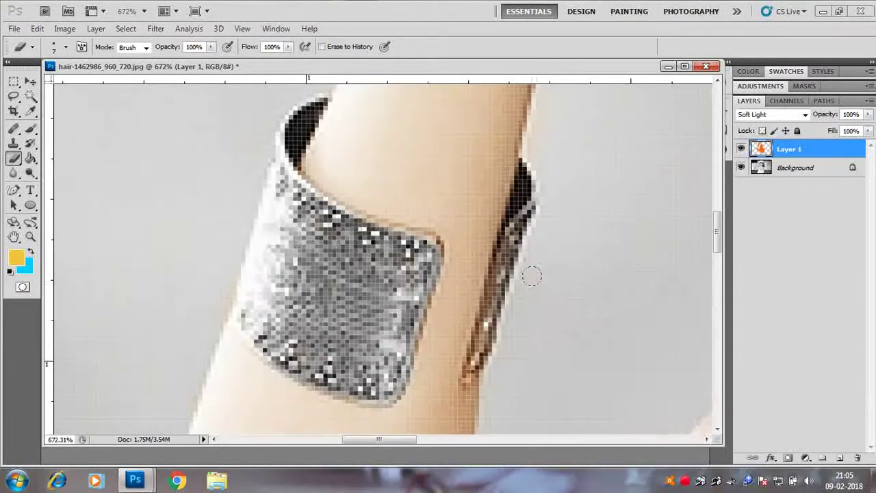
right_click(540, 279)
left_click_drag(561, 303, 556, 304)
mouse_move(516, 245)
left_mouse_down()
mouse_move(502, 290)
mouse_move(525, 182)
mouse_move(524, 218)
mouse_move(523, 197)
mouse_move(469, 370)
left_mouse_up()
mouse_move(484, 326)
left_mouse_down()
mouse_move(499, 296)
mouse_move(499, 321)
left_mouse_up()
left_click_drag(482, 354, 478, 370)
scroll(381, 315, "down", 4)
scroll(342, 240, "up", 4)
scroll(359, 132, "down", 2)
Erase the tint spill along both edges of the forearm above the bracelet, using the Eraser at 14 px and 9 px
right_click(408, 129)
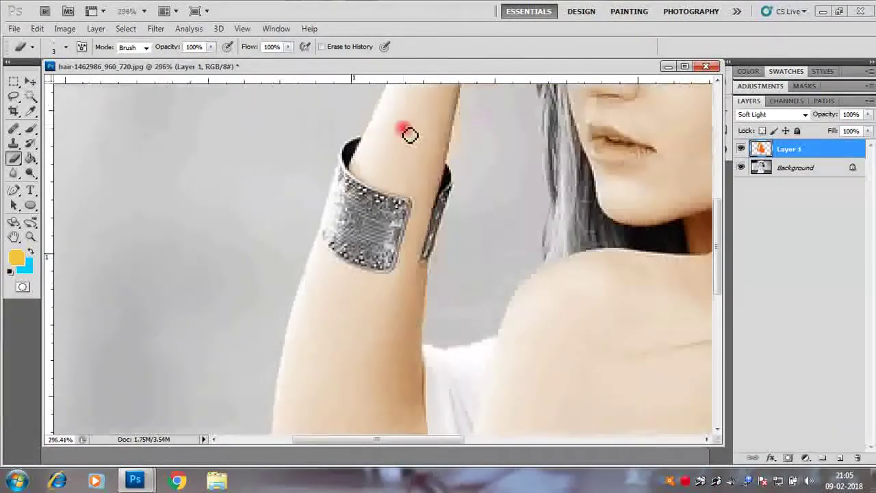
left_click_drag(423, 153, 429, 154)
scroll(336, 103, "up", 3)
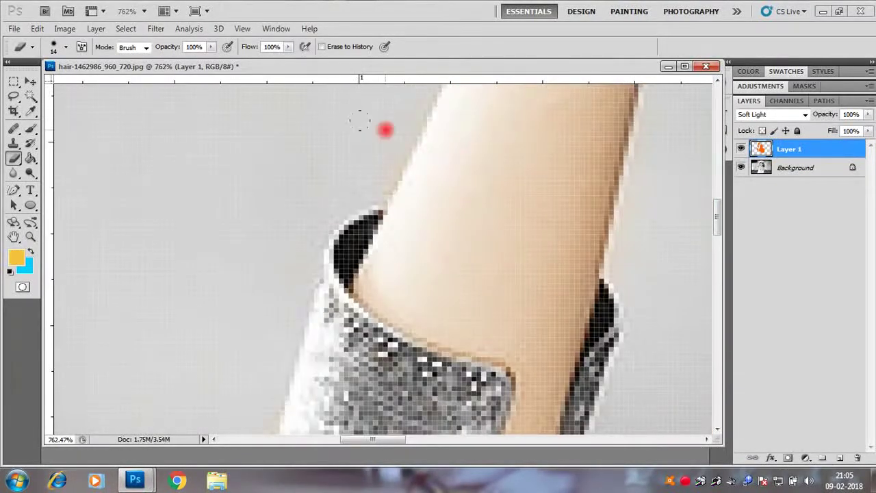
scroll(395, 164, "down", 2)
scroll(568, 129, "up", 2)
right_click(567, 129)
left_click_drag(619, 180, 616, 180)
left_click(500, 118)
scroll(462, 219, "down", 6)
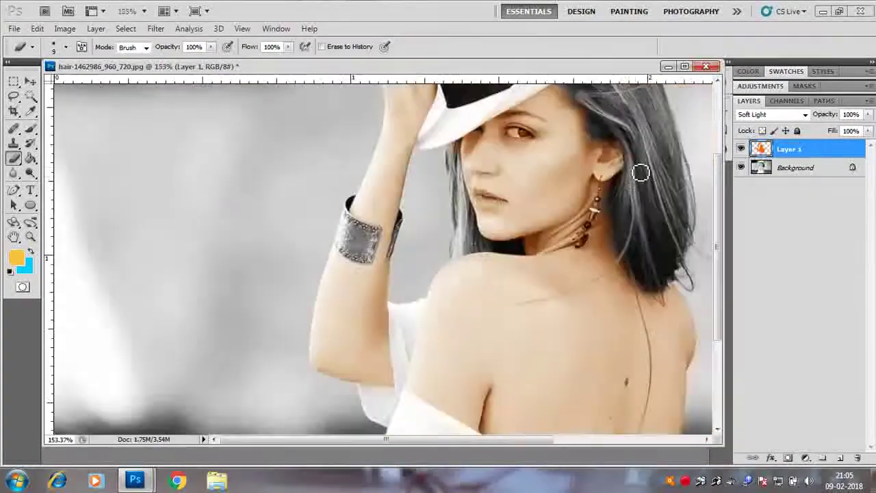
Reduce the Eraser to 6 px and erase the tint from the iris of the visible eye
scroll(356, 304, "down", 1)
scroll(383, 231, "up", 3)
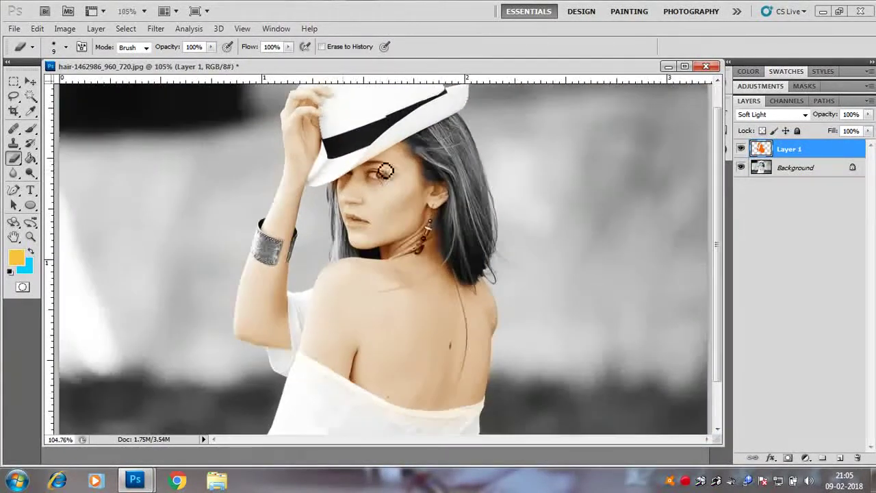
scroll(378, 178, "up", 3)
right_click(510, 218)
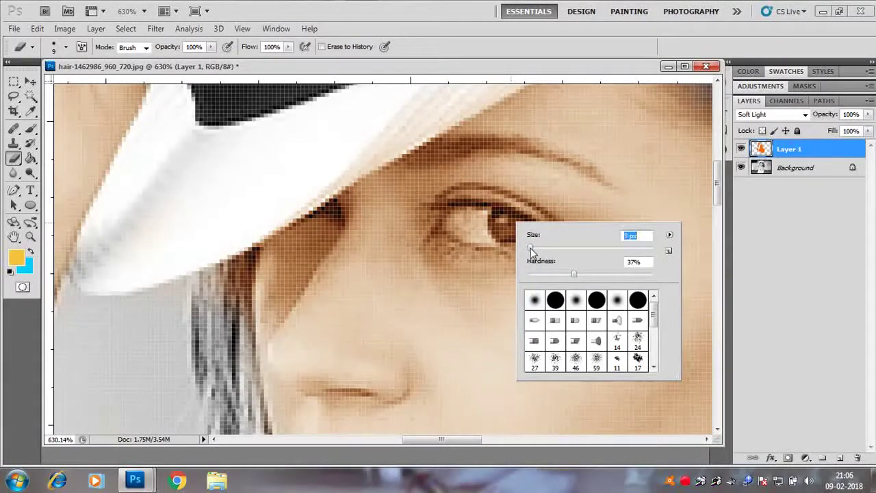
left_click(499, 225)
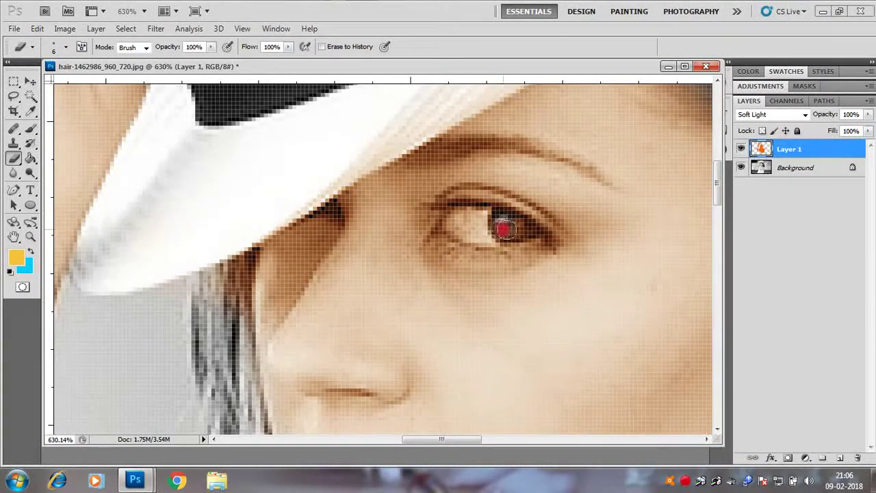
mouse_move(507, 230)
left_mouse_down()
mouse_move(509, 220)
mouse_move(500, 227)
mouse_move(529, 231)
left_mouse_up()
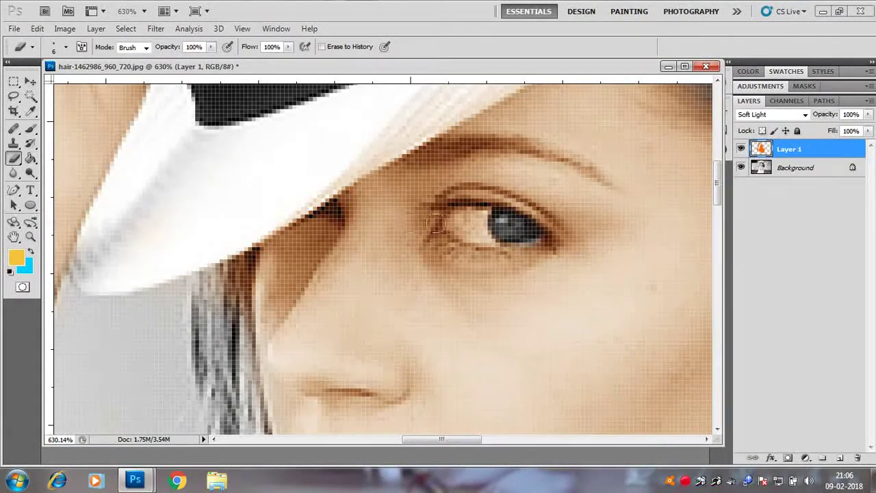
left_click(65, 29)
mouse_move(75, 59)
left_click(236, 241)
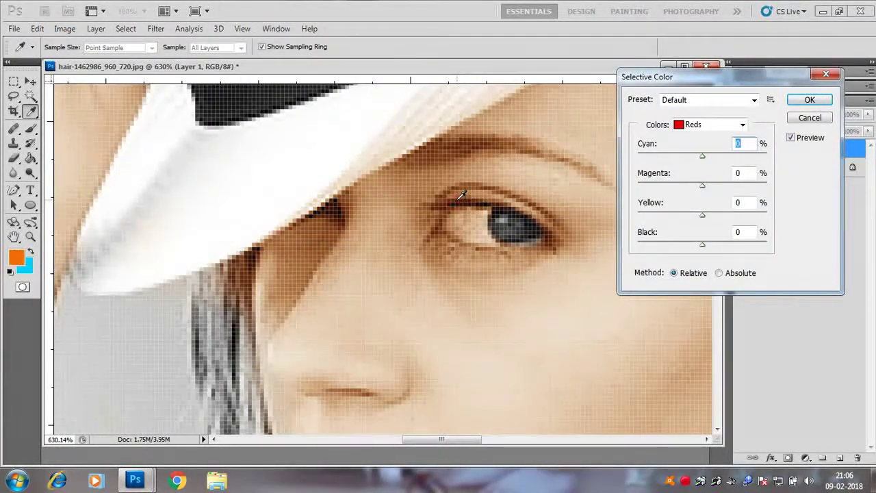
left_click(815, 120)
left_click(65, 28)
mouse_move(85, 60)
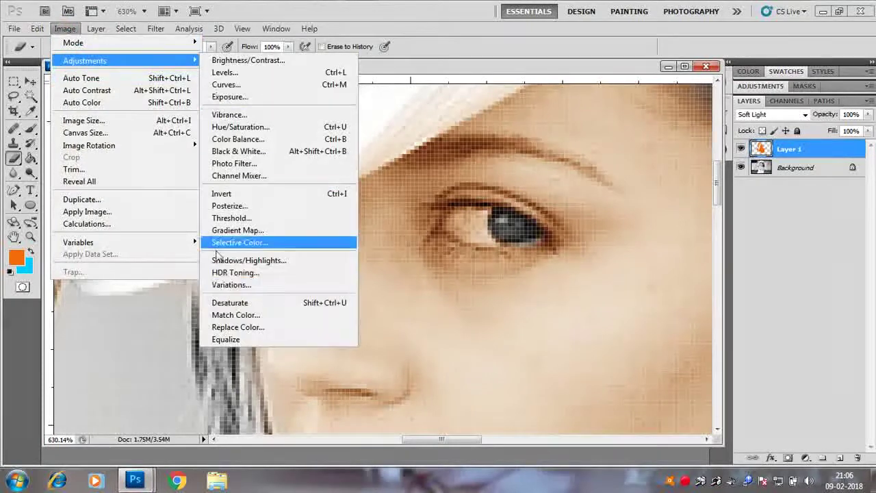
left_click(235, 327)
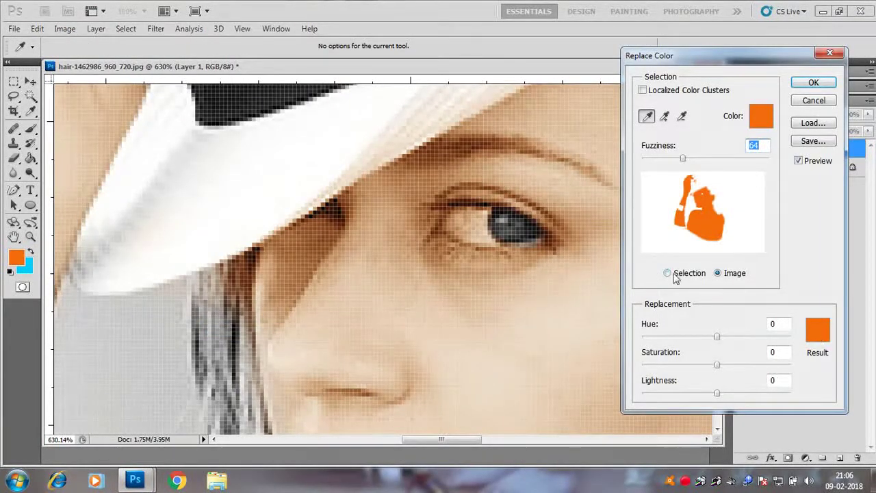
left_click_drag(719, 397, 700, 399)
left_click(806, 101)
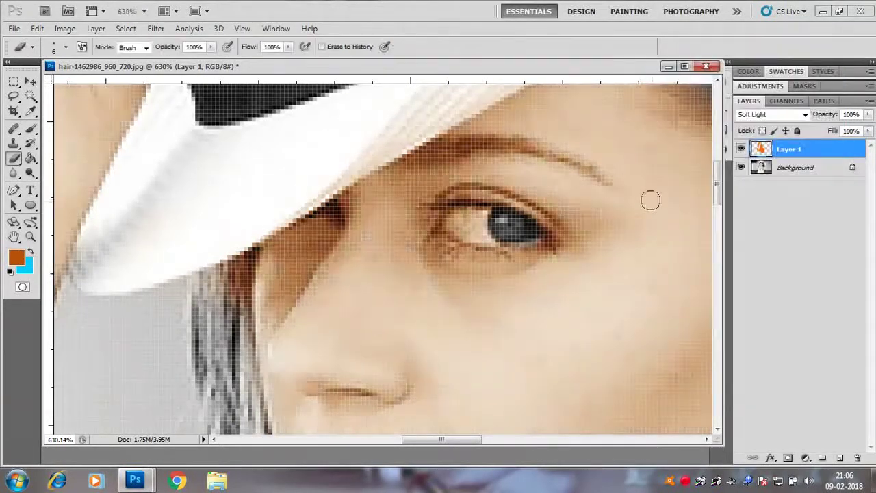
Adjust the skin tint's midtones with Color Balance: cyan-red +77, yellow-blue -27 and a shift toward magenta
scroll(650, 200, "down", 17)
scroll(562, 173, "down", 2)
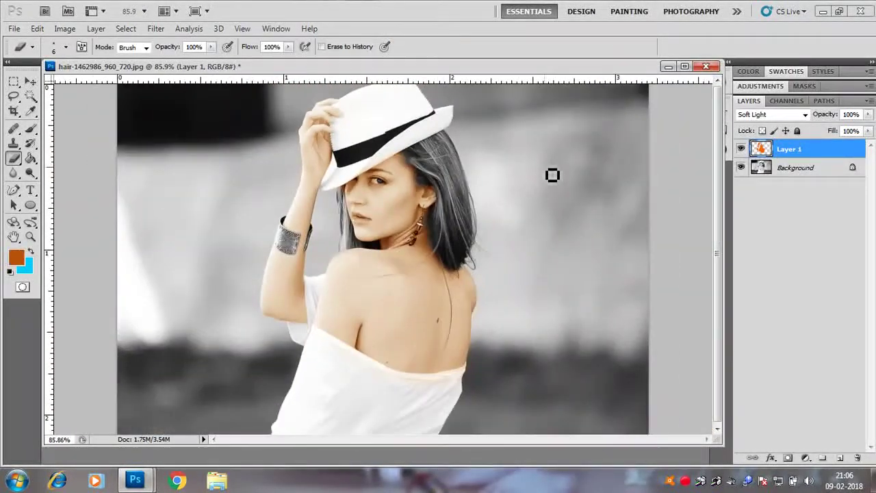
left_click(65, 28)
mouse_move(88, 61)
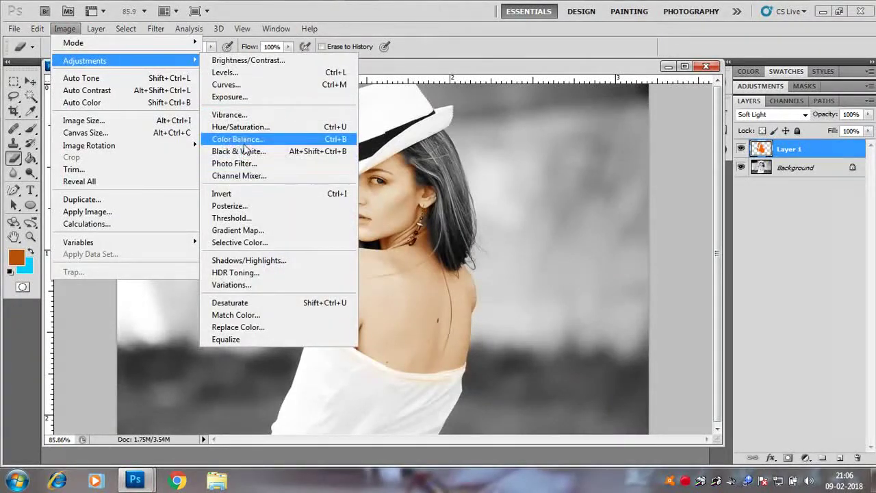
left_click(244, 137)
left_click_drag(677, 174, 655, 174)
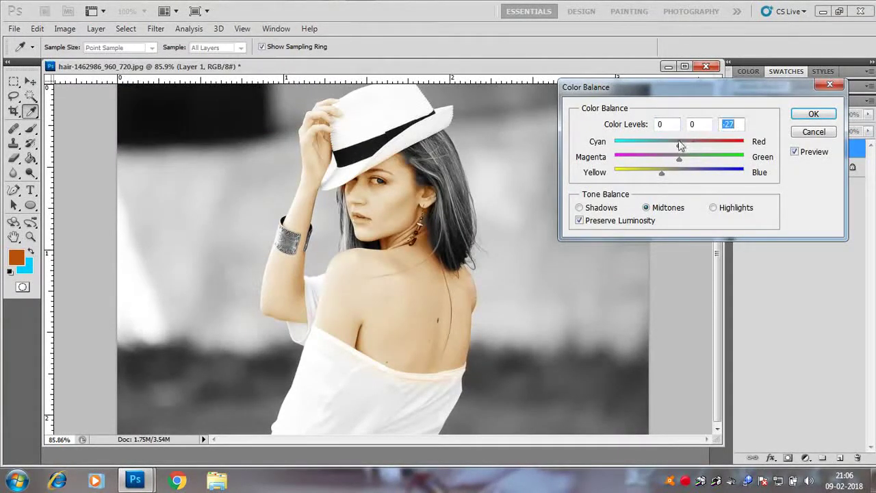
left_click_drag(724, 145, 729, 146)
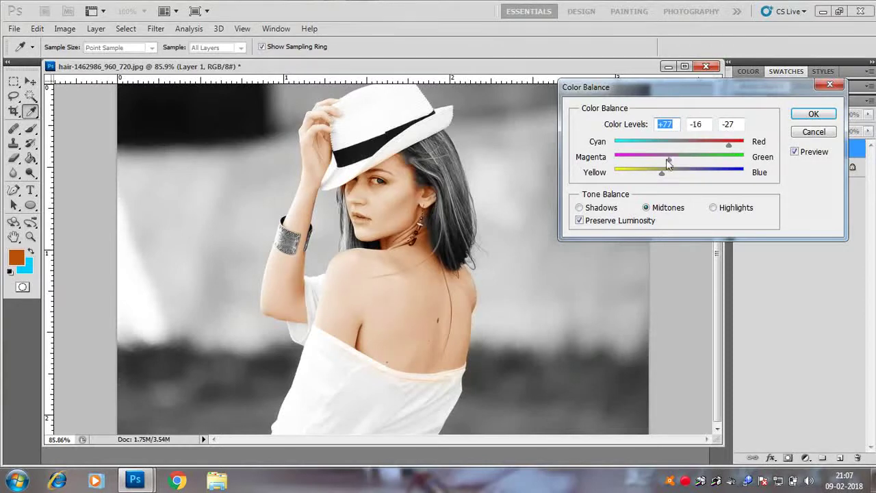
left_click(810, 113)
key("e")
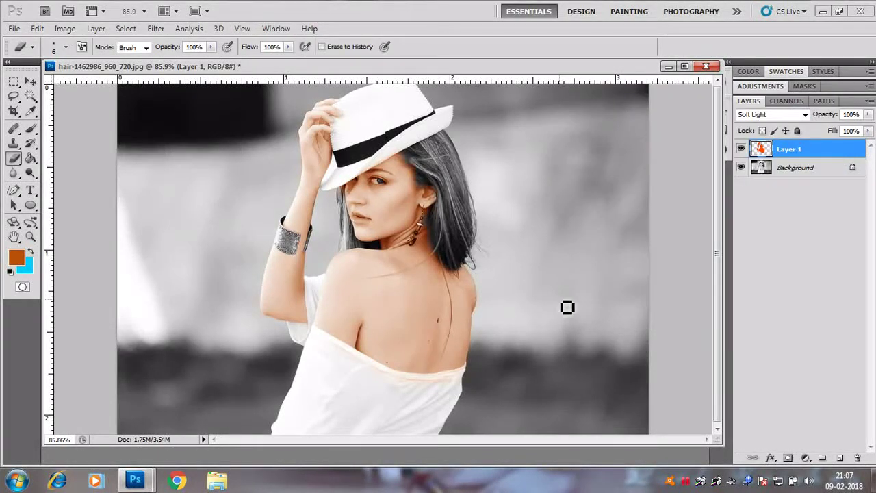
Add a new layer above the skin tint layer, name it hair and make it the active layer
left_click(840, 457)
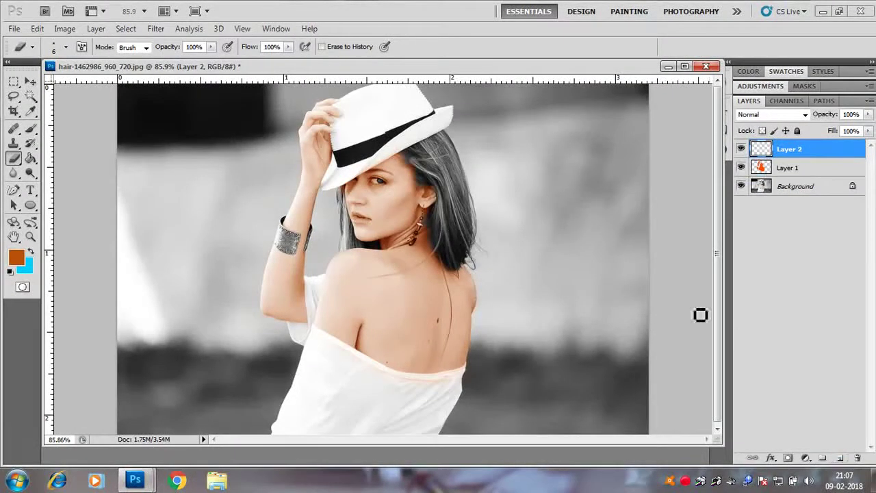
double_click(788, 150)
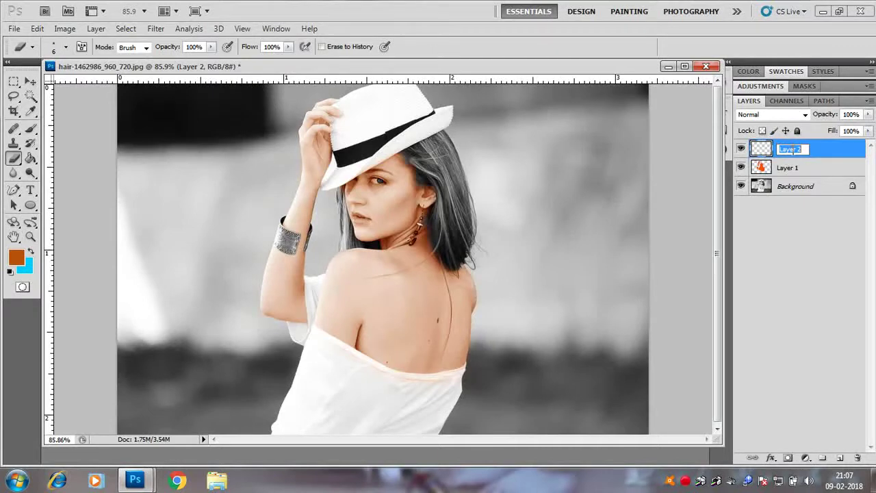
left_click(796, 228)
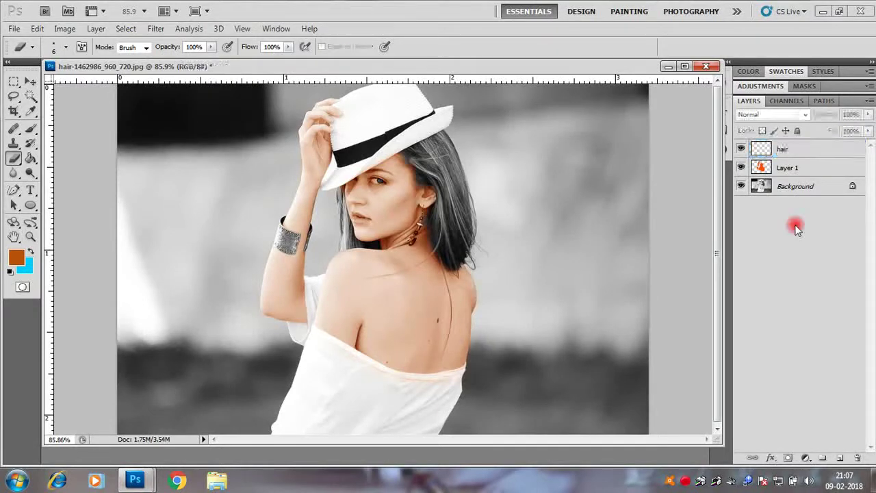
left_click(783, 149)
Set up the Brush at 82 px and choose a dark olive-brown foreground colour for the hair
left_click(31, 130)
right_click(468, 185)
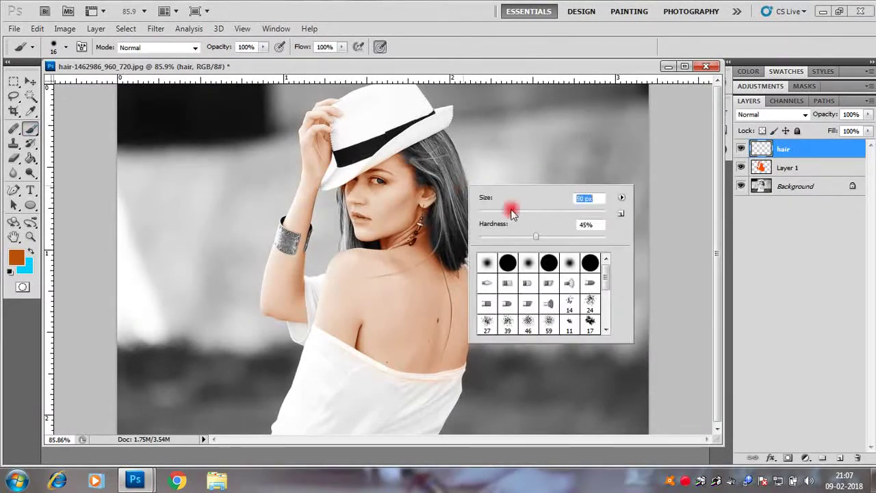
left_click_drag(510, 207, 527, 214)
left_click(16, 258)
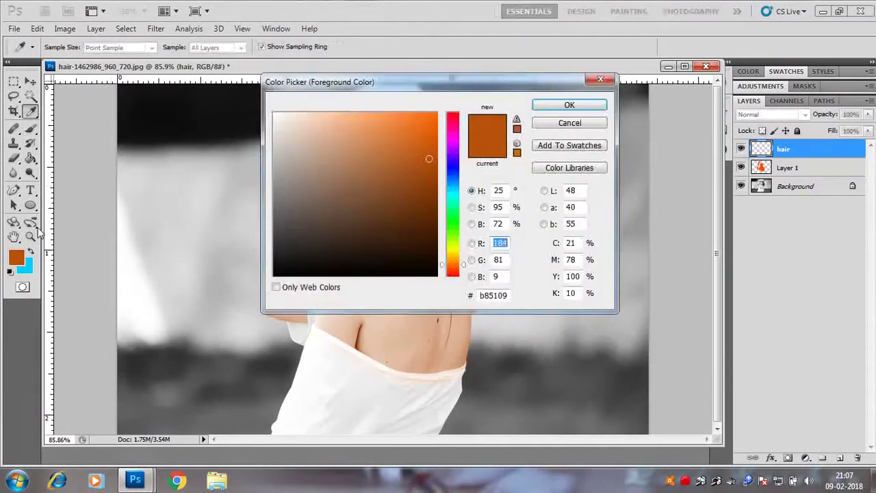
mouse_move(450, 255)
left_mouse_down()
mouse_move(452, 246)
mouse_move(450, 261)
left_mouse_up()
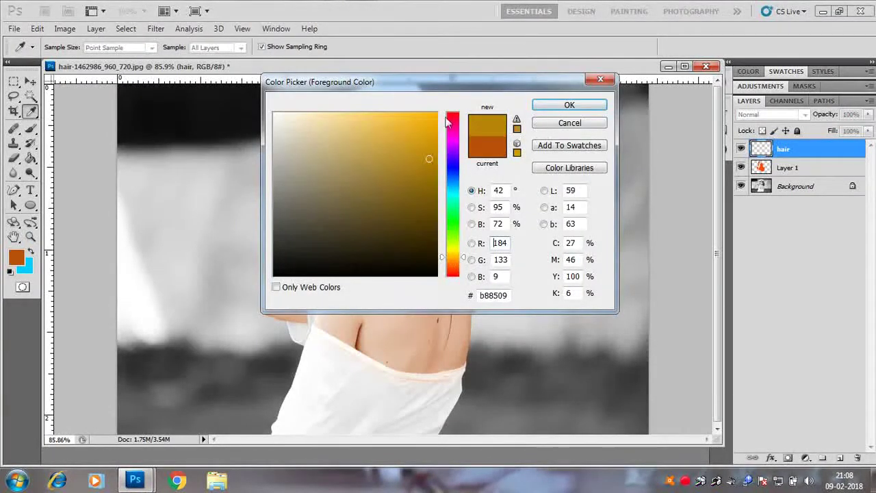
left_click(567, 104)
Paint over the hair on both sides of the face with the Brush at 41 px and blend the layer as Soft Light
right_click(473, 194)
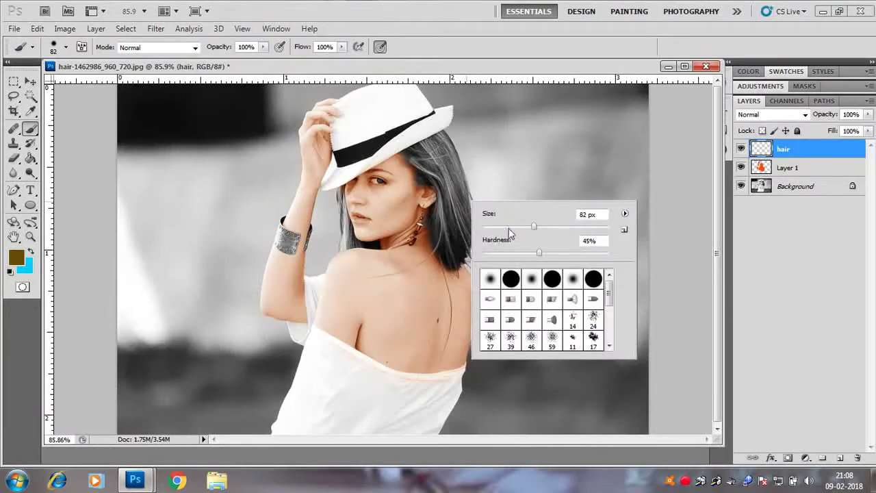
mouse_move(442, 137)
left_mouse_down()
mouse_move(475, 256)
mouse_move(463, 264)
mouse_move(442, 254)
mouse_move(431, 224)
mouse_move(460, 250)
mouse_move(441, 182)
mouse_move(404, 153)
mouse_move(435, 150)
left_mouse_up()
mouse_move(342, 205)
left_mouse_down()
mouse_move(334, 193)
mouse_move(346, 246)
left_mouse_up()
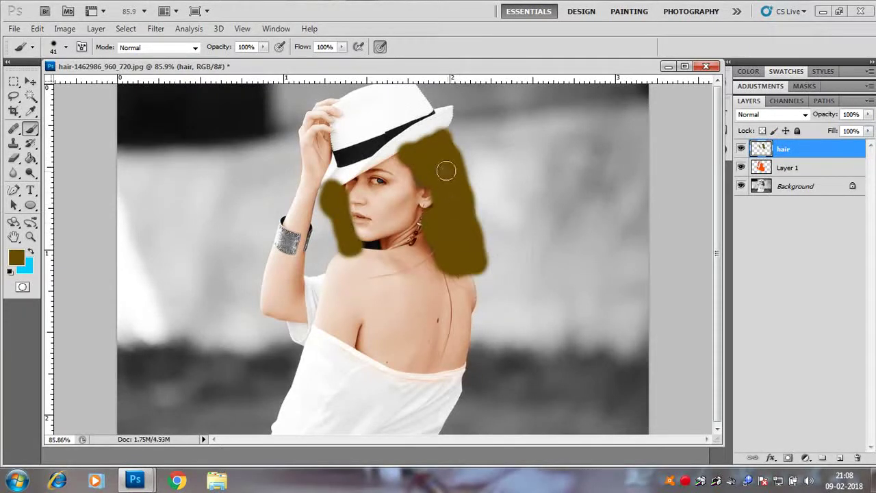
left_click(802, 114)
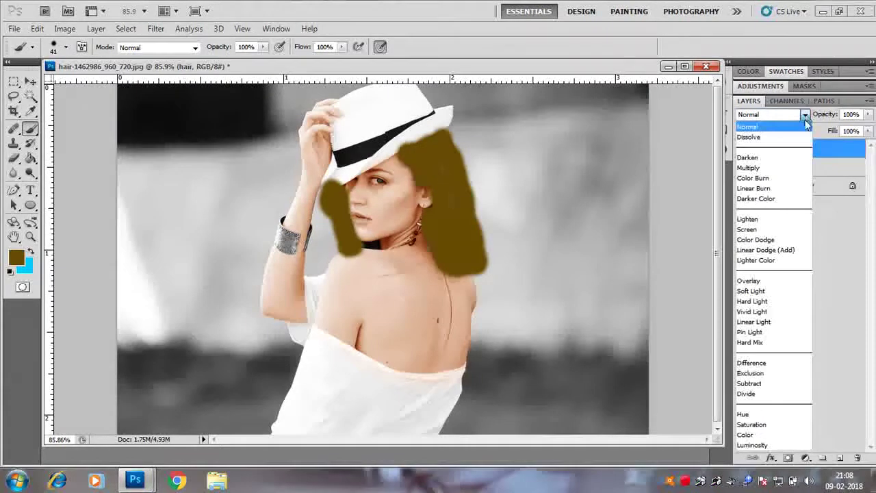
left_click(757, 281)
Brighten the hair tint with Curves by raising an RGB point from input 148 to output 227
left_click(64, 28)
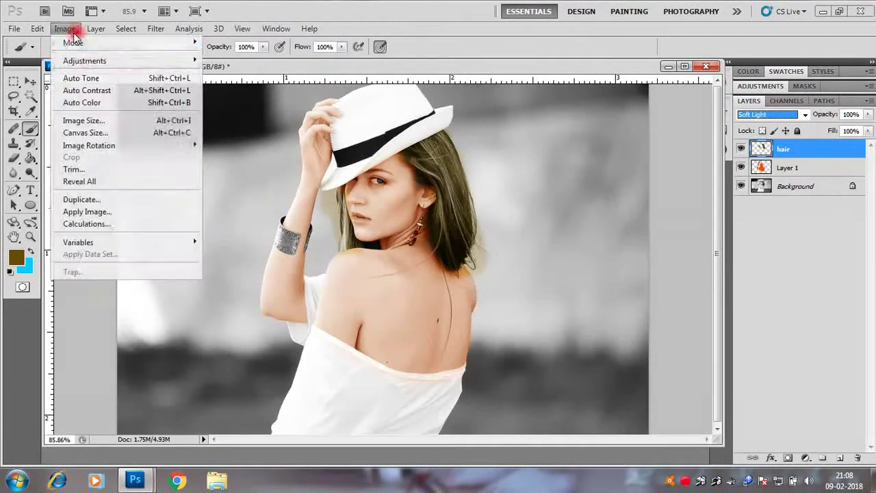
mouse_move(82, 58)
left_click(274, 81)
left_click_drag(719, 296, 736, 232)
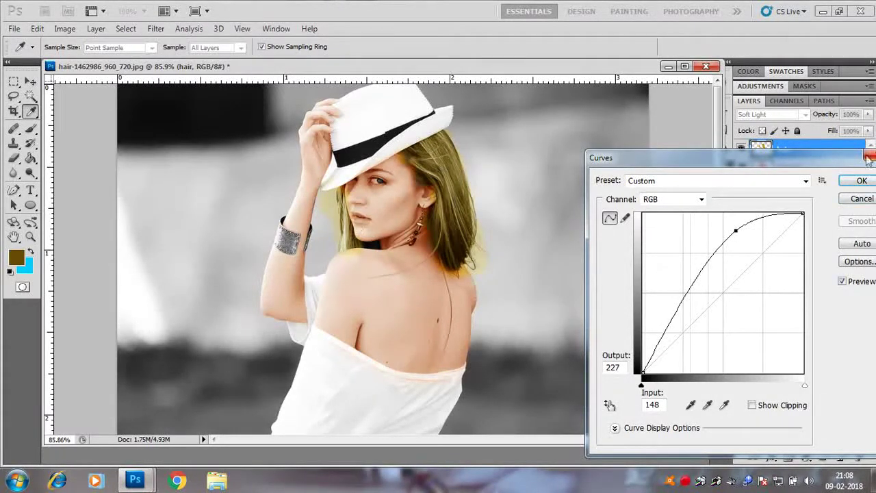
left_click(863, 181)
Enlarge the Eraser and erase the tint spill on the background along the outer edge of the long hair
scroll(436, 282, "up", 6)
left_click(14, 157)
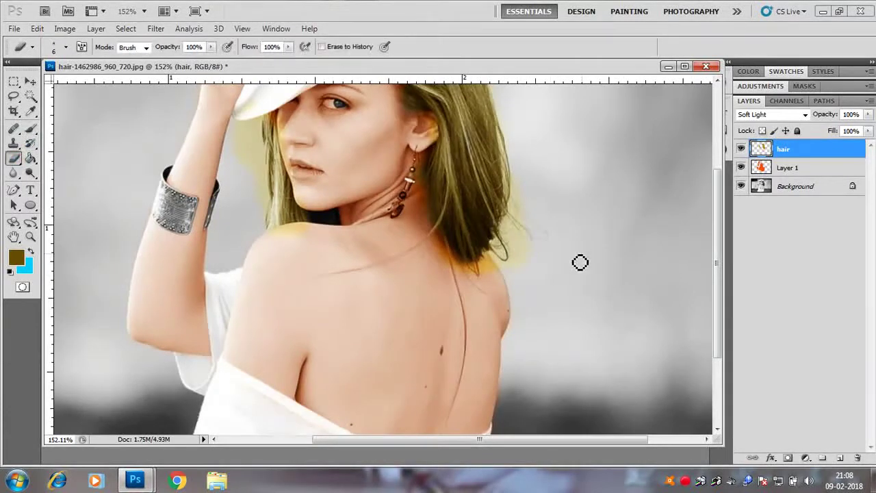
right_click(579, 260)
left_click(589, 281)
left_click_drag(518, 171, 521, 192)
Reduce the Eraser to 12 px and erase the yellow spill around the hair tips and on the shoulder beneath them
scroll(531, 248, "up", 3)
right_click(552, 258)
left_click_drag(589, 287, 579, 287)
left_click_drag(525, 234, 499, 213)
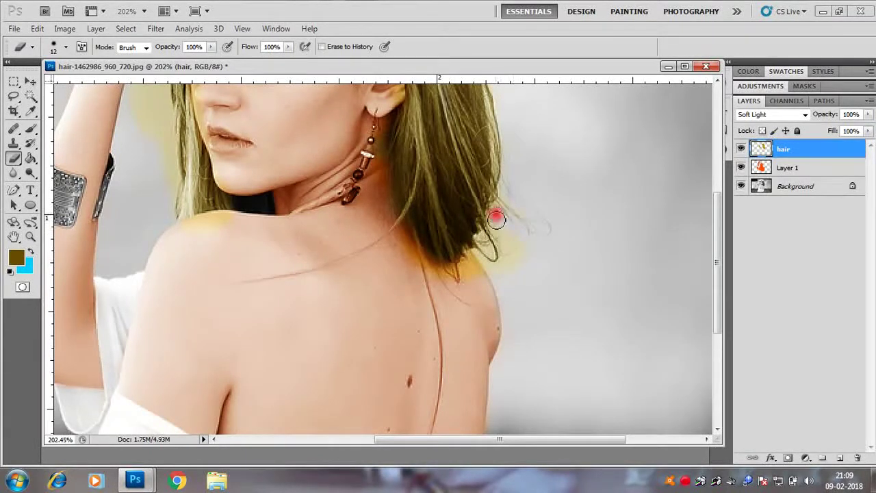
mouse_move(504, 254)
left_mouse_down()
mouse_move(509, 276)
mouse_move(475, 258)
mouse_move(482, 275)
mouse_move(471, 266)
mouse_move(474, 280)
mouse_move(416, 266)
mouse_move(434, 268)
mouse_move(410, 249)
left_mouse_up()
scroll(407, 239, "up", 2)
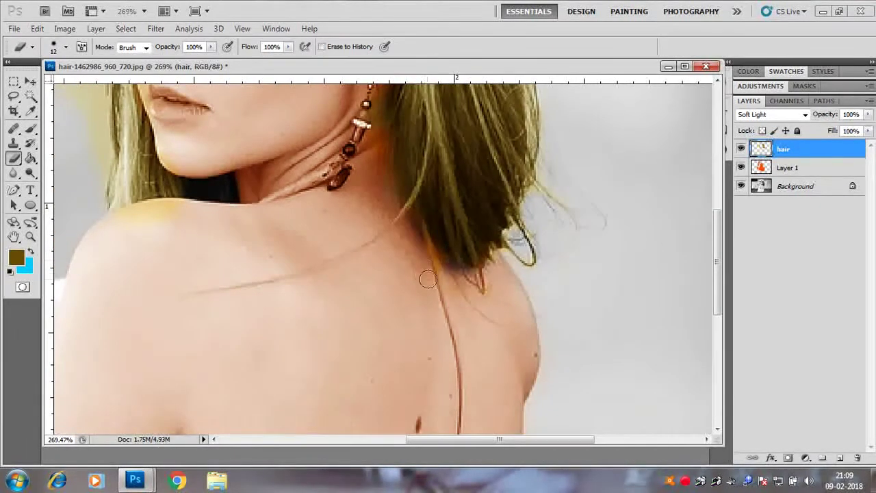
scroll(445, 273, "down", 3)
scroll(391, 202, "up", 3)
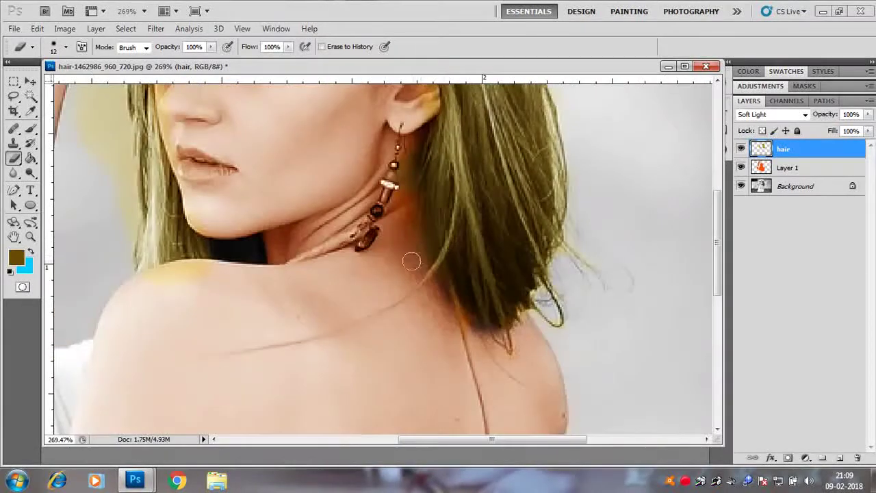
Set the Eraser to 25 px with 1% hardness and erase the hair tint from the neck beside the earring
right_click(411, 263)
left_click(423, 316)
left_click_drag(429, 290, 434, 289)
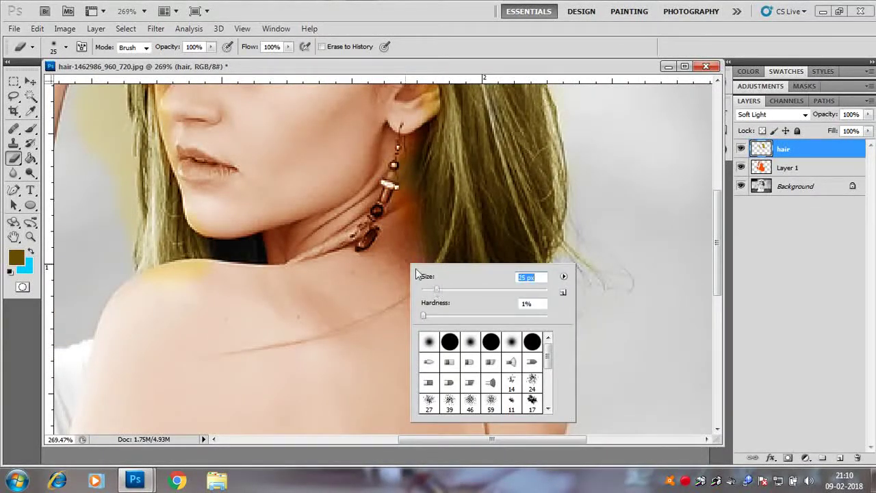
left_click(405, 260)
Erase the hair tint from the ear, the cheek next to it and the forehead under the hat brim
scroll(406, 130, "down", 2)
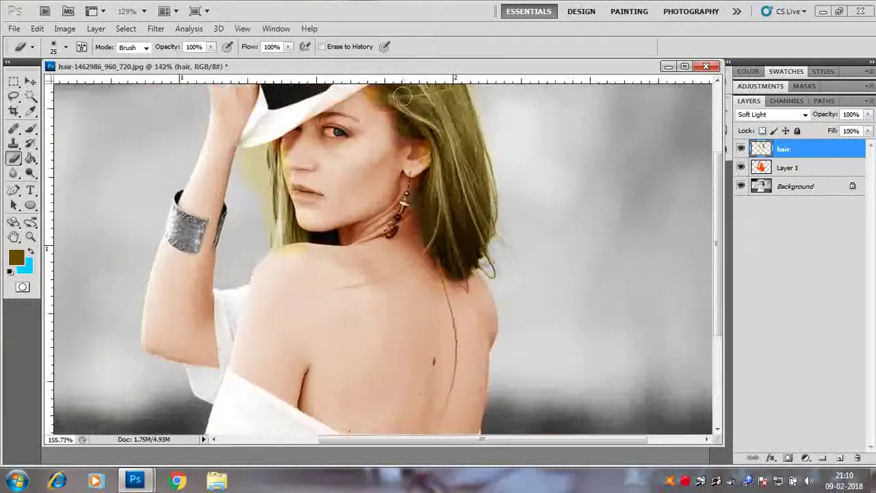
scroll(404, 164, "up", 2)
left_click(428, 197)
left_click(403, 196)
scroll(372, 182, "down", 3)
scroll(378, 170, "up", 3)
left_click(348, 118)
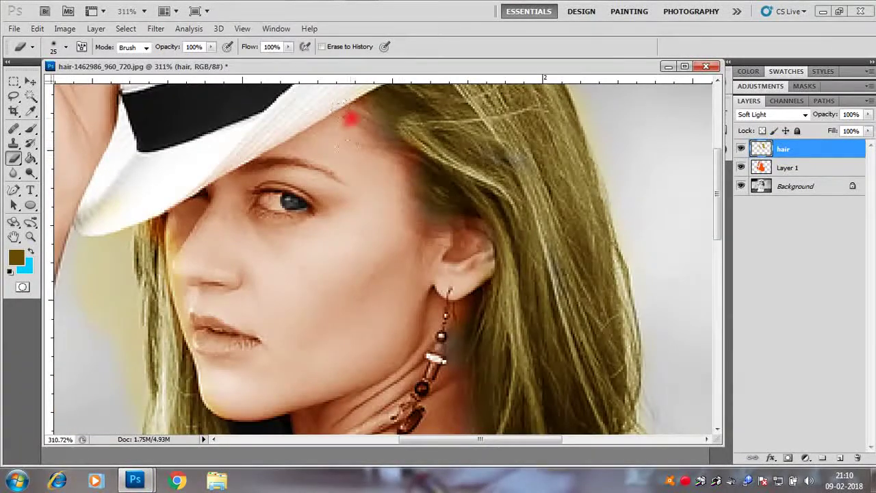
Erase the tint spill from the face outline, hat brim, near shoulder and the background between forearm and hair
scroll(349, 130, "down", 3)
scroll(353, 147, "up", 4)
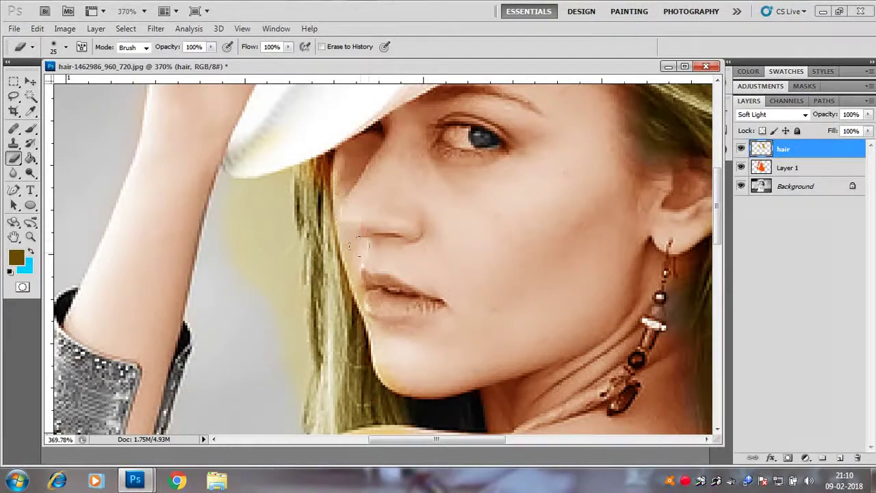
left_click(233, 164)
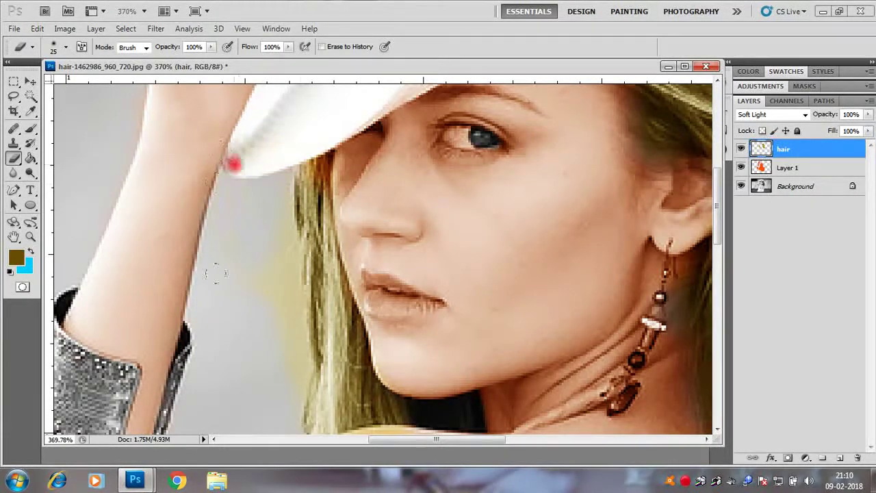
scroll(269, 331, "down", 1)
scroll(287, 356, "down", 3)
scroll(307, 385, "up", 2)
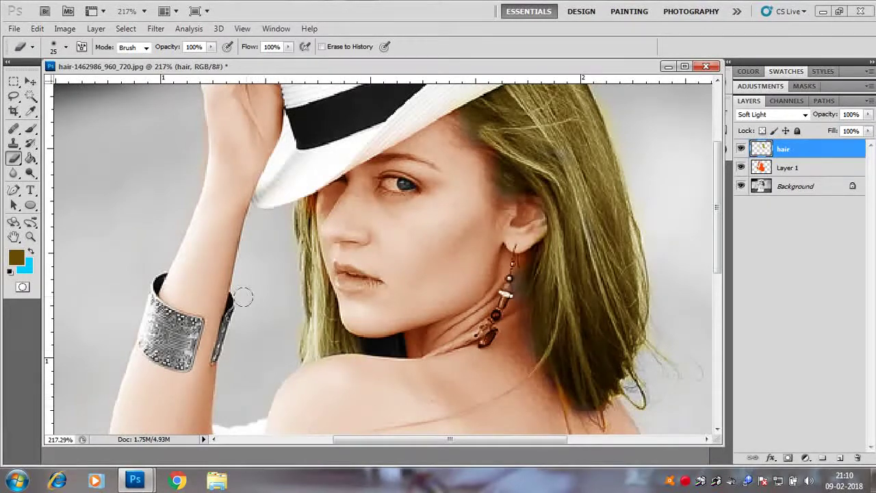
scroll(254, 294, "down", 2)
scroll(531, 410, "up", 3)
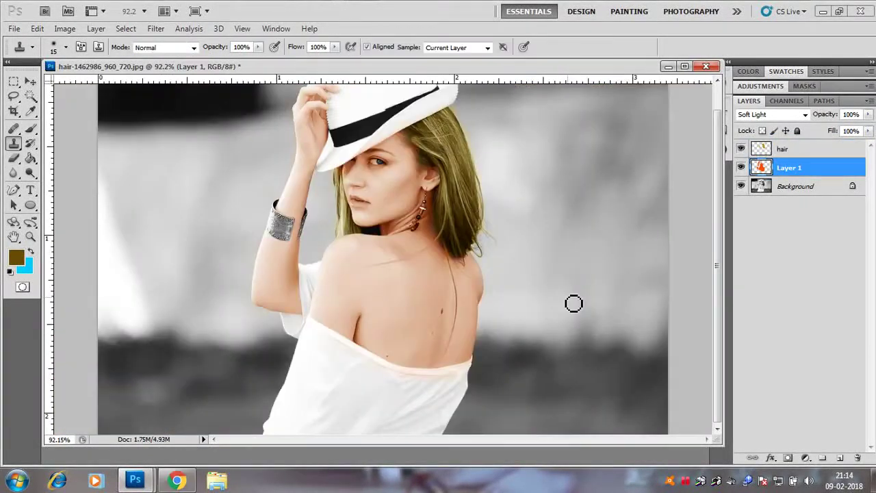
Adjust the hair layer with Brightness/Contrast, setting contrast to 88 and lowering the brightness
left_click(811, 151)
left_click(65, 28)
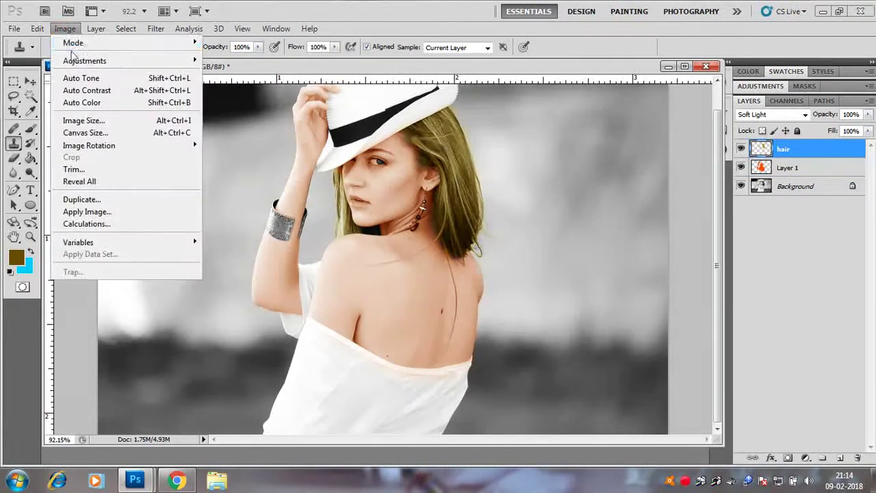
mouse_move(76, 60)
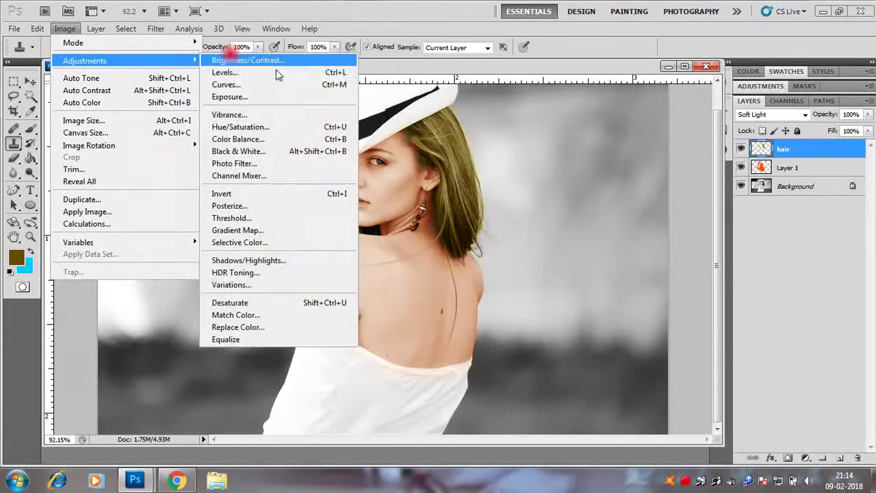
left_click(277, 61)
left_click_drag(661, 160, 720, 169)
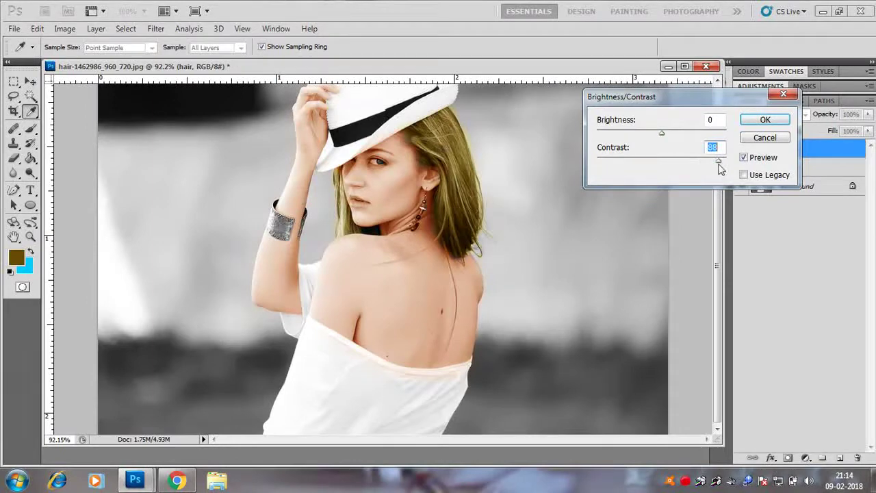
left_click_drag(662, 133, 635, 134)
left_click(765, 121)
Set the Eraser to 11 px and erase the remaining yellow fringe along the outer edge of the long hair
scroll(494, 125, "up", 5)
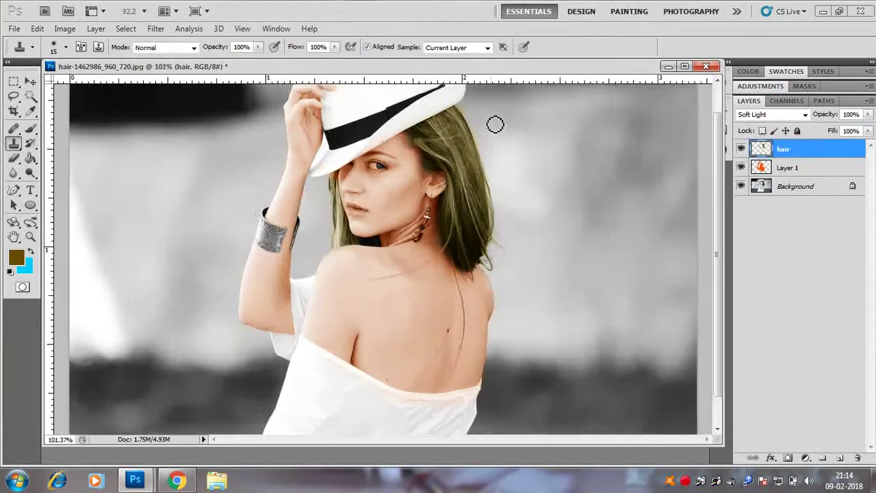
left_click(14, 157)
scroll(386, 164, "up", 2)
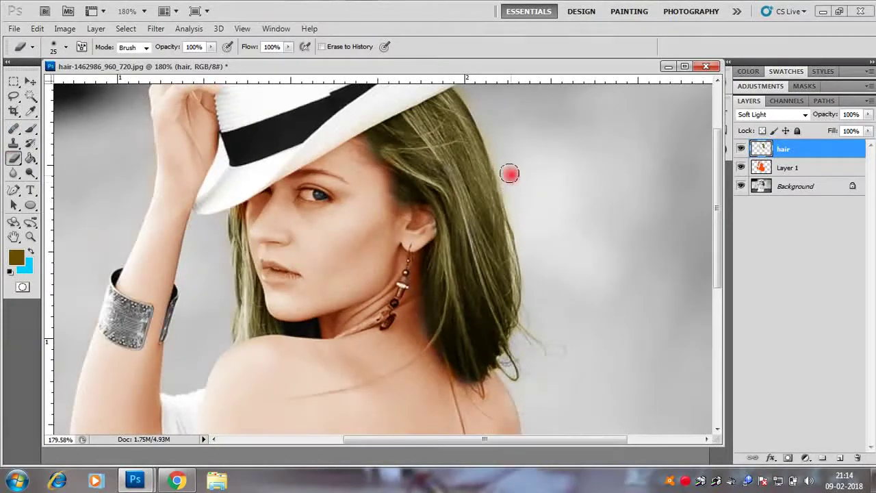
right_click(509, 175)
left_click(610, 220)
left_click(550, 197)
left_click(541, 150)
scroll(525, 147, "up", 3)
left_click_drag(492, 174, 480, 132)
scroll(473, 111, "down", 7)
scroll(495, 98, "up", 9)
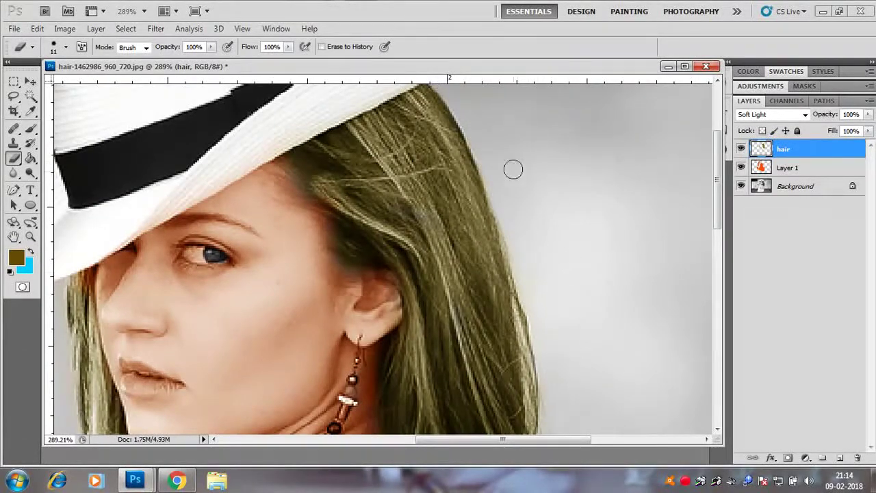
Erase the tint on the hair layer from the strands just below the hat brim beside the face
scroll(515, 183, "down", 4)
scroll(412, 239, "up", 5)
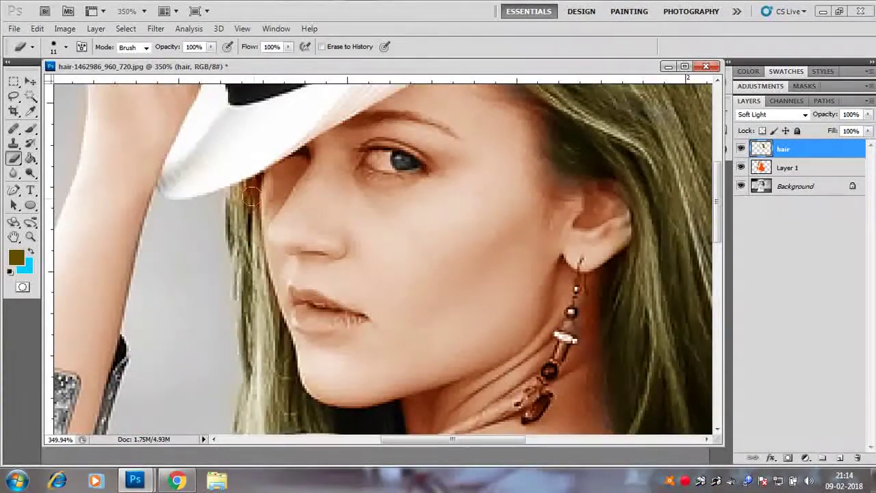
scroll(361, 221, "down", 5)
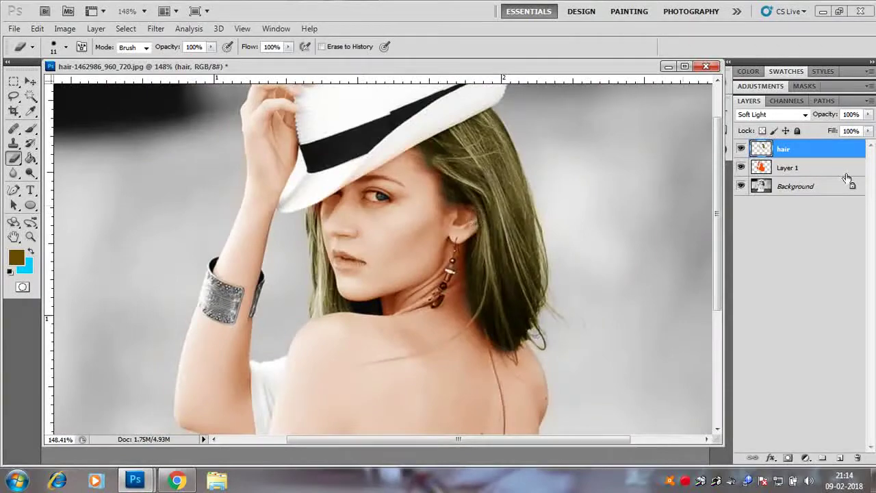
left_click(805, 166)
scroll(288, 213, "up", 4)
left_click(354, 224, "ctrl")
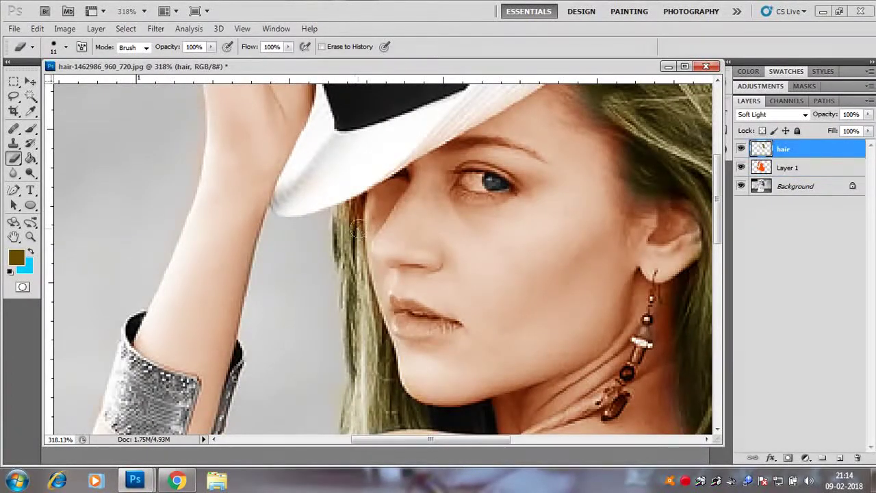
mouse_move(352, 225)
left_mouse_down()
mouse_move(356, 197)
mouse_move(356, 221)
left_mouse_up()
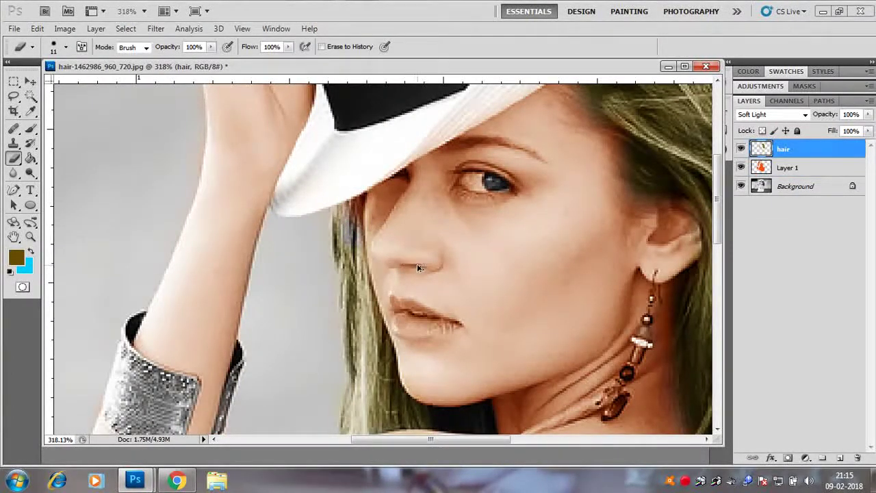
scroll(425, 257, "down", 5)
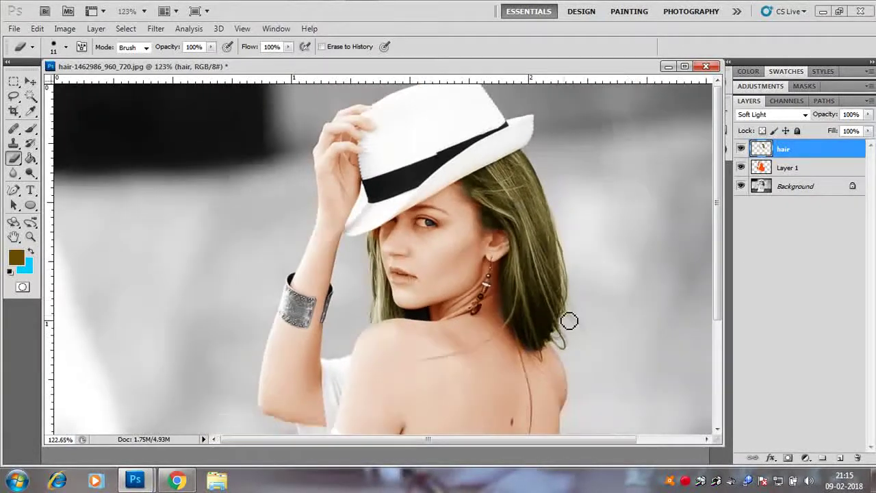
scroll(570, 321, "down", 2)
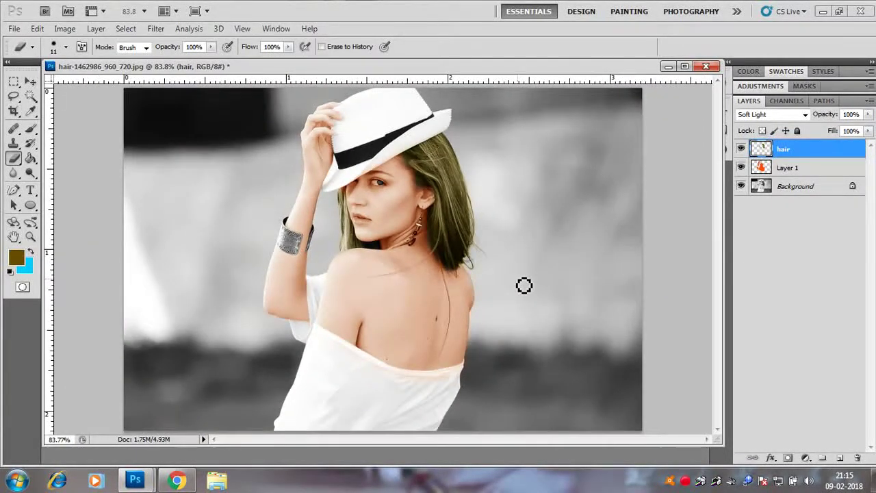
scroll(524, 285, "down", 1)
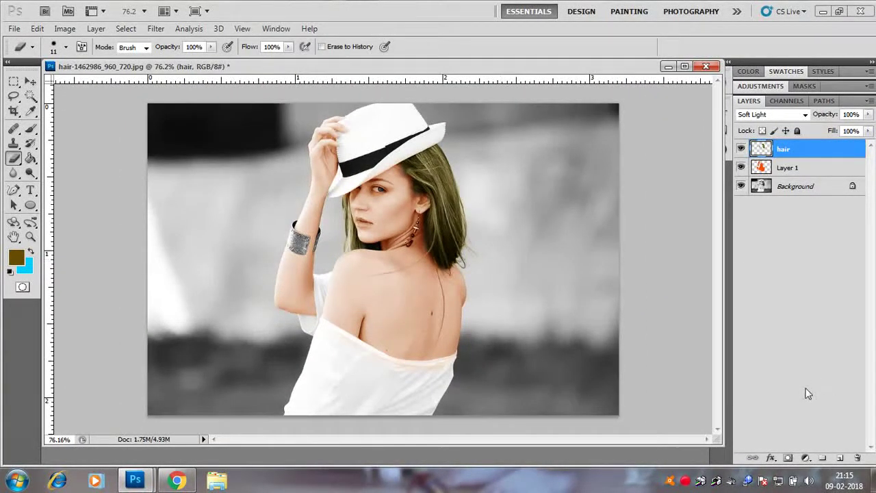
Add a new empty layer above the hair layer and keep it selected
left_click(839, 457)
double_click(802, 149)
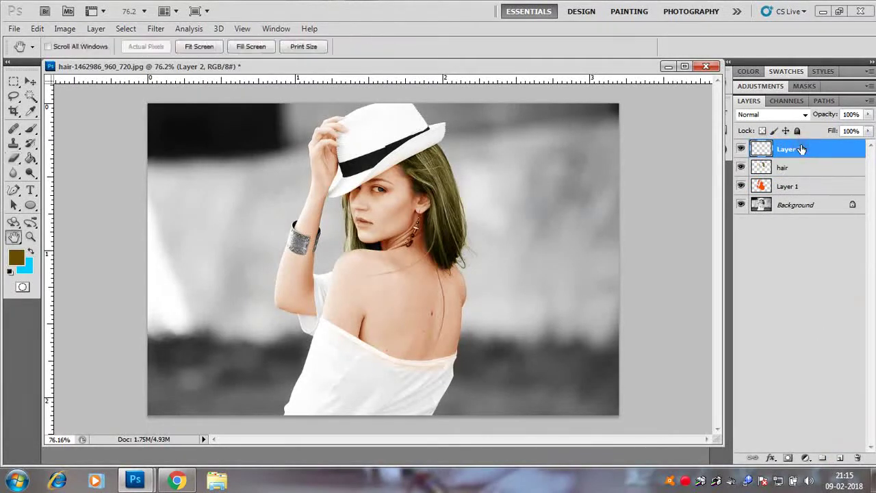
left_click(839, 209)
double_click(785, 148)
left_click(833, 209)
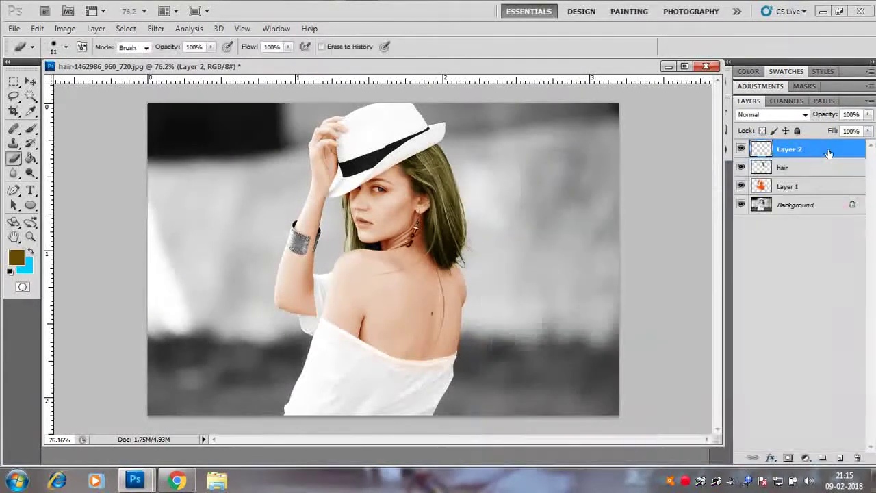
left_click(821, 303)
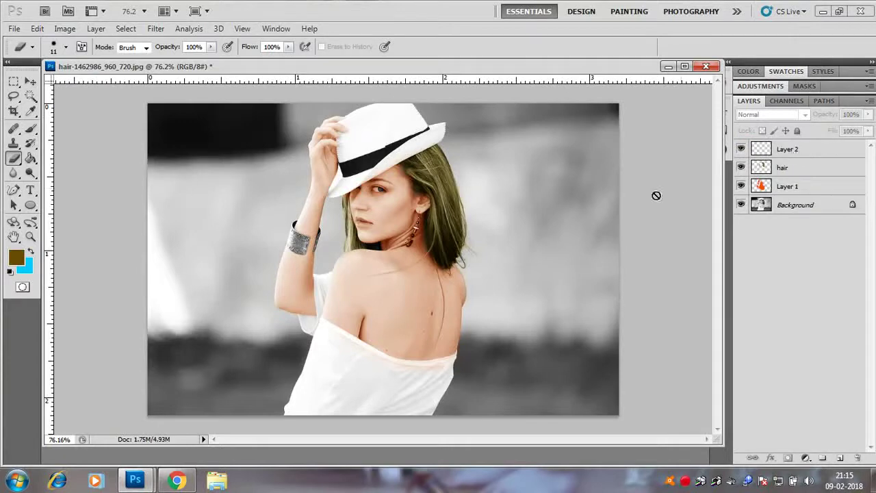
left_click(31, 81)
left_click(807, 149)
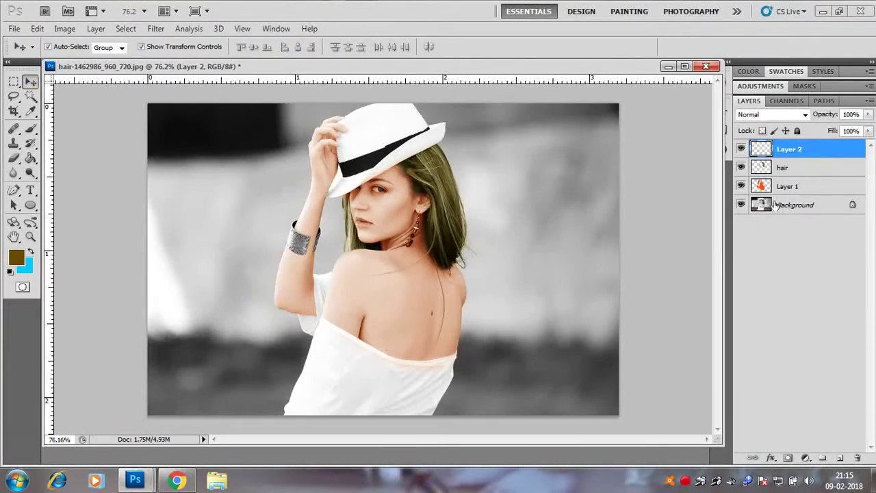
Set the foreground colour to golden yellow f8b004
left_click(17, 257)
left_click(436, 117)
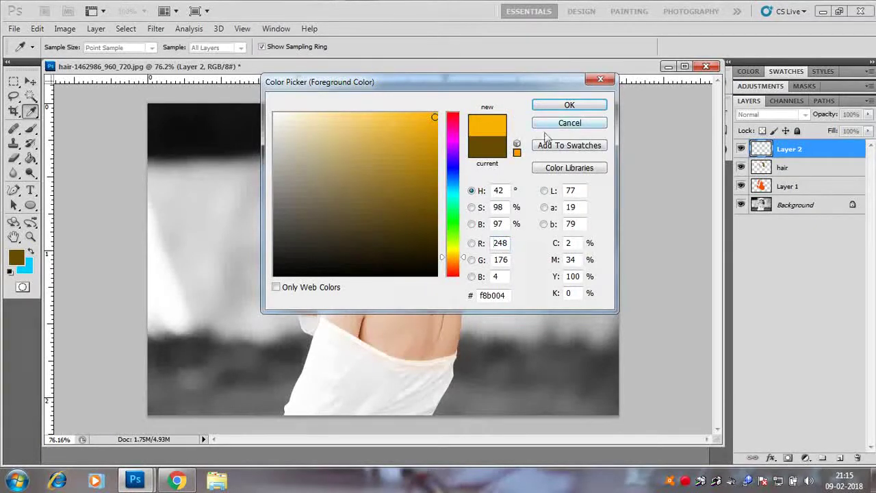
left_click(557, 108)
Paint both visible parts of the cuff bracelet golden yellow with a 17 px brush
scroll(329, 239, "up", 3)
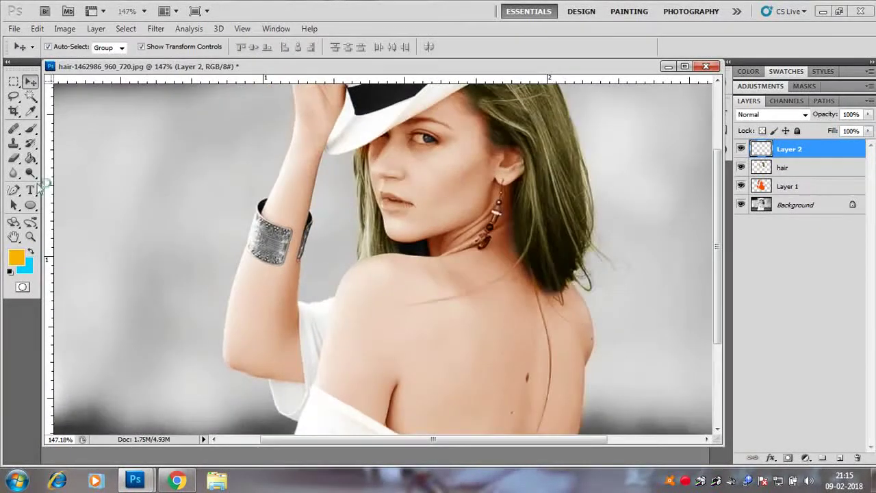
left_click(31, 130)
scroll(280, 226, "up", 2)
right_click(284, 236)
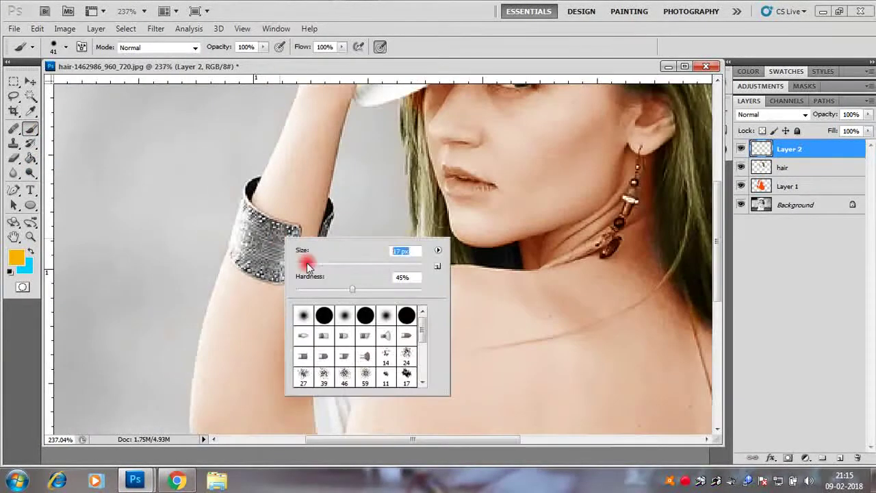
mouse_move(287, 232)
left_mouse_down()
mouse_move(284, 265)
mouse_move(239, 252)
mouse_move(238, 214)
mouse_move(273, 235)
mouse_move(238, 228)
mouse_move(230, 195)
left_mouse_up()
left_click_drag(338, 232, 319, 268)
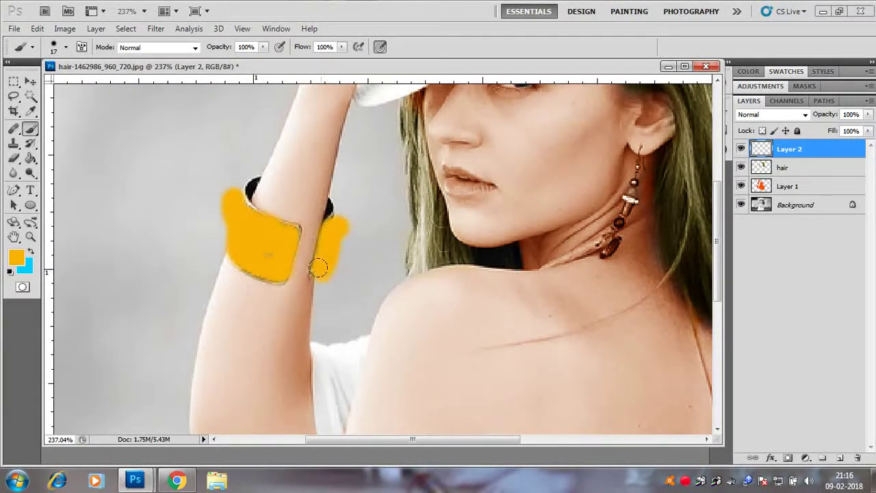
Compare blend modes for the bracelet layer and set it to Soft Light
left_click(794, 115)
left_click(752, 293)
key("Down")
key("Down")
key("Down")
key("Down")
key("Down")
key("Down")
key("Down")
key("Down")
key("Down")
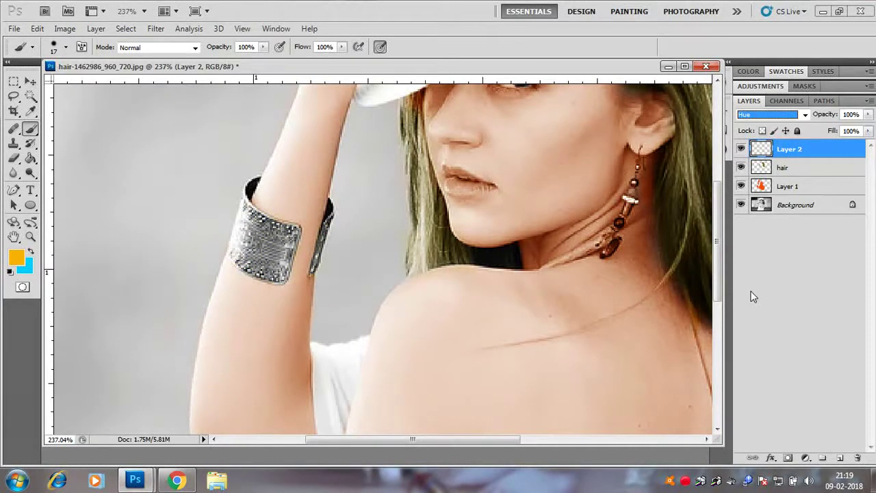
key("Up")
key("Up")
key("Up")
key("Up")
key("Up")
key("Up")
key("Up")
key("Up")
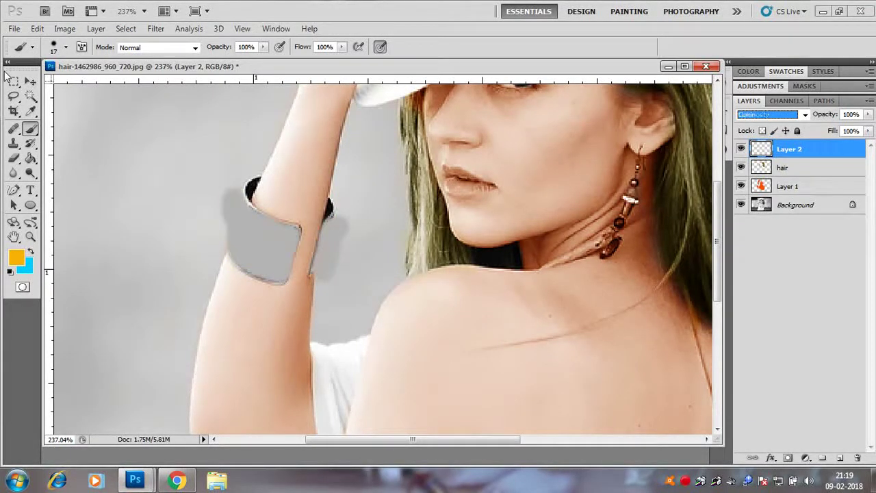
key("Up")
key("Up")
key("Up")
key("Up")
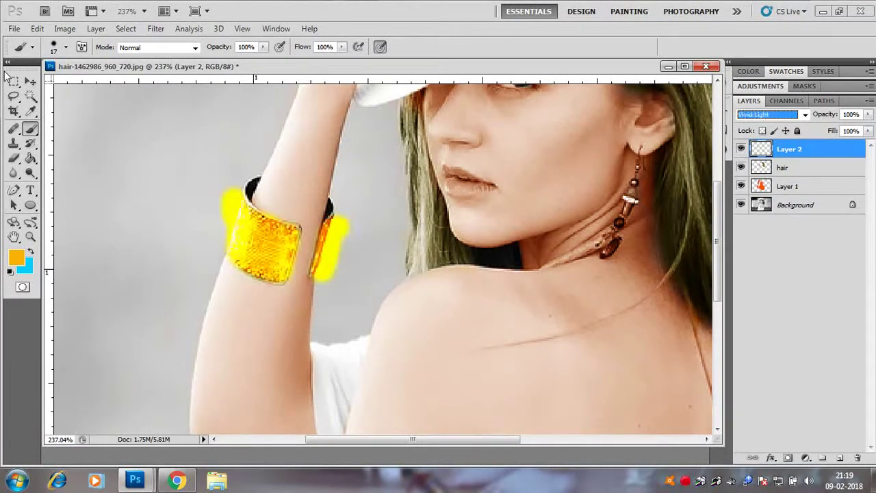
left_click(13, 158)
scroll(264, 190, "up", 4)
scroll(263, 189, "down", 4)
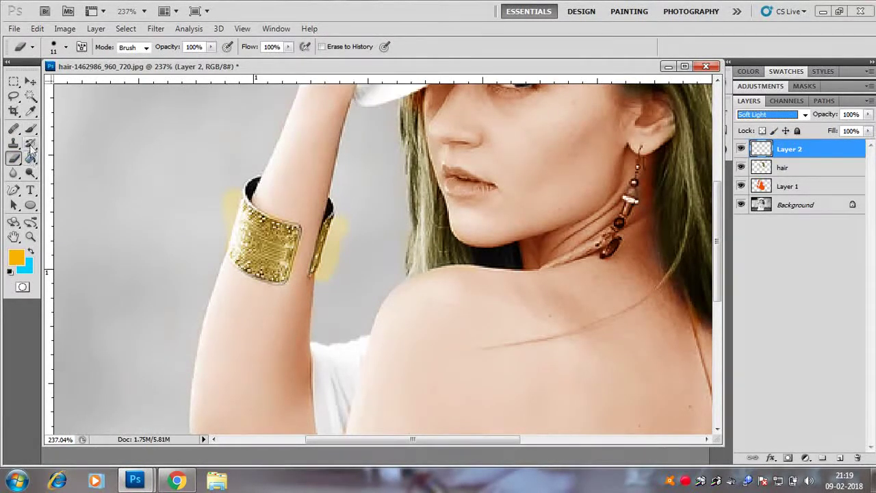
Erase the yellow spill on the background along both outer sides of the bracelet with the 11 px Eraser
left_click_drag(235, 194, 233, 196)
scroll(213, 234, "up", 3)
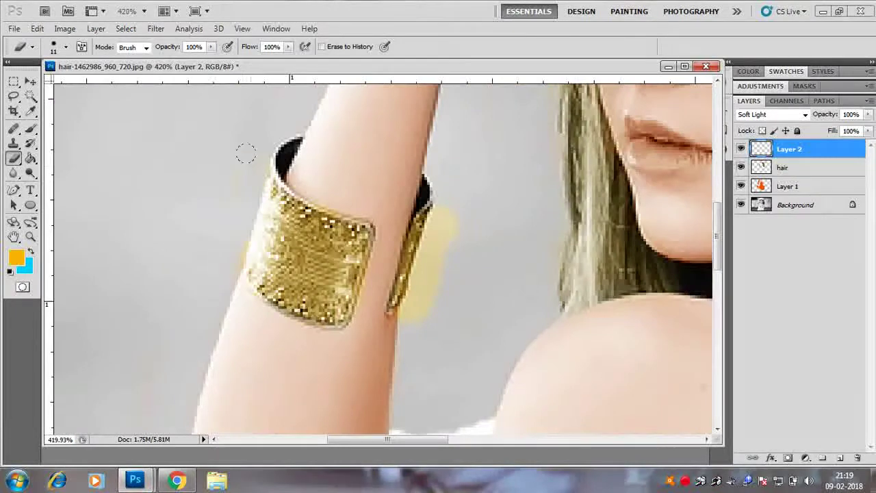
left_click_drag(235, 228, 239, 236)
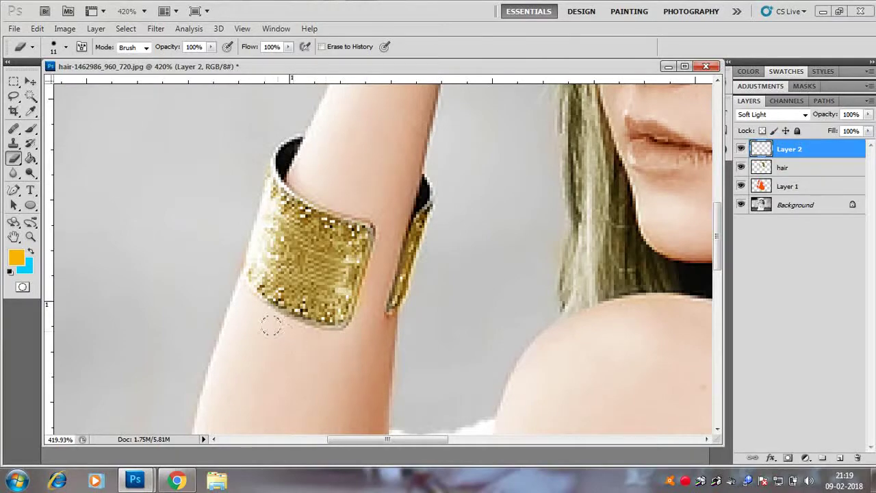
scroll(331, 141, "down", 5)
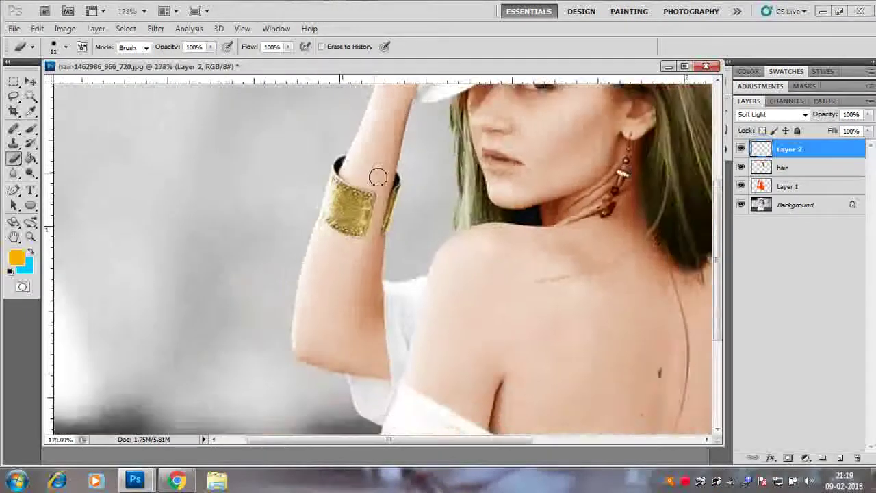
scroll(381, 182, "up", 3)
scroll(381, 182, "up", 3)
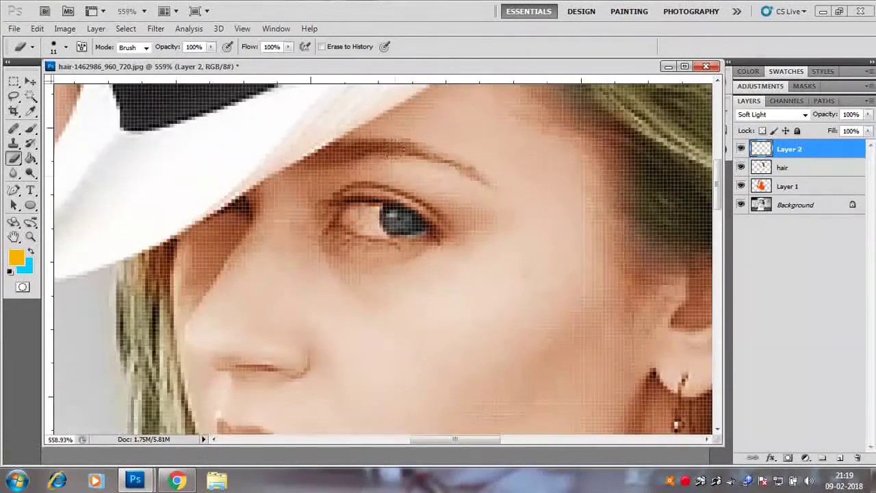
scroll(308, 164, "down", 2)
key("b")
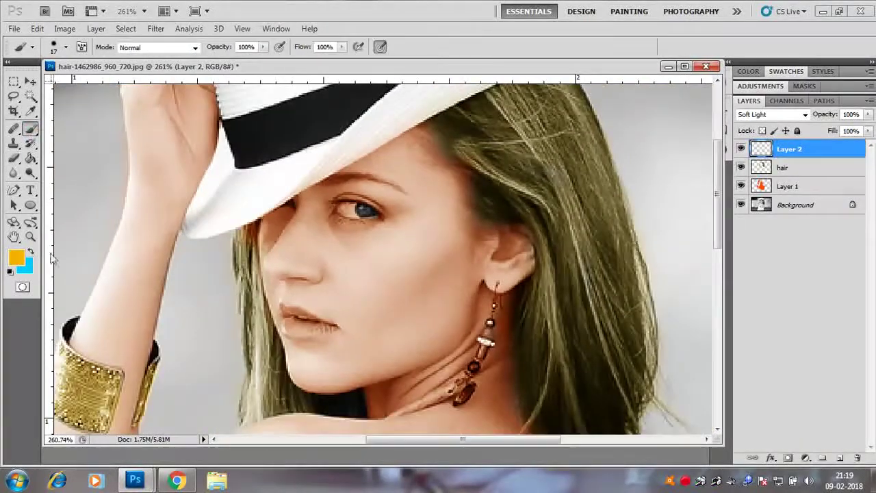
left_click(16, 257)
left_click(279, 259)
left_click(569, 123)
Add a new layer above the bracelet layer and set the foreground colour to near-black 141413
left_click(839, 458)
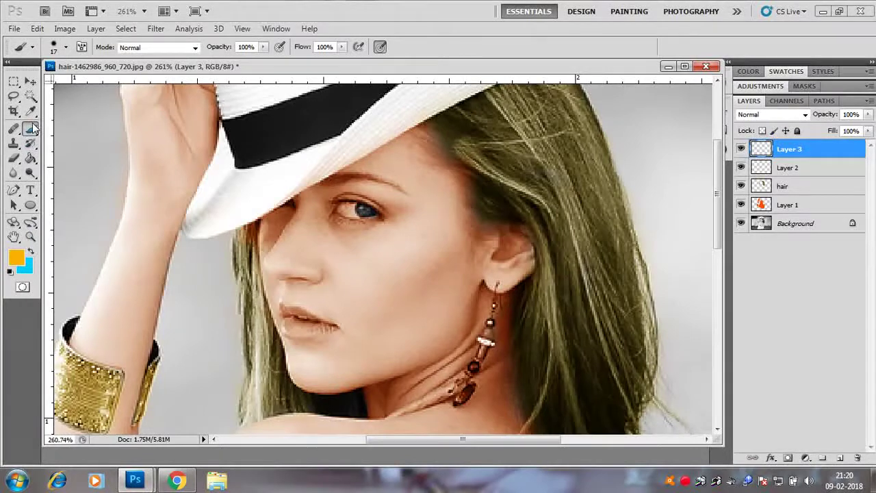
left_click(16, 256)
left_click(282, 263)
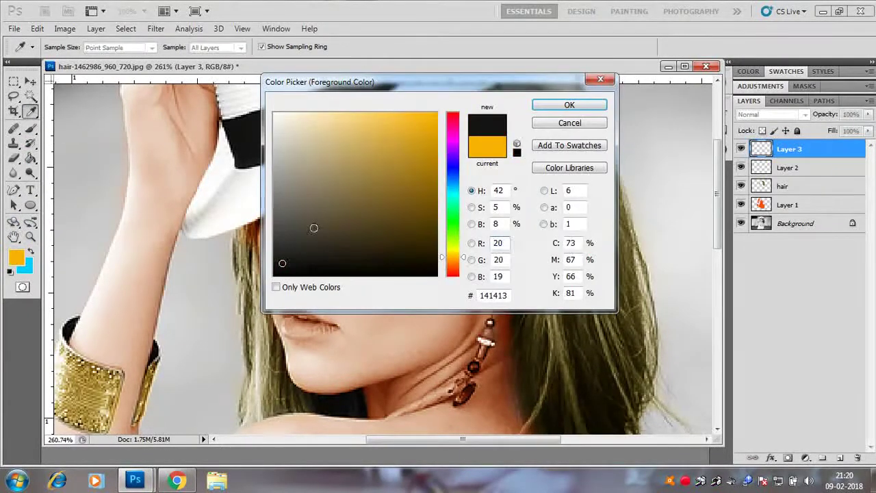
left_click(569, 104)
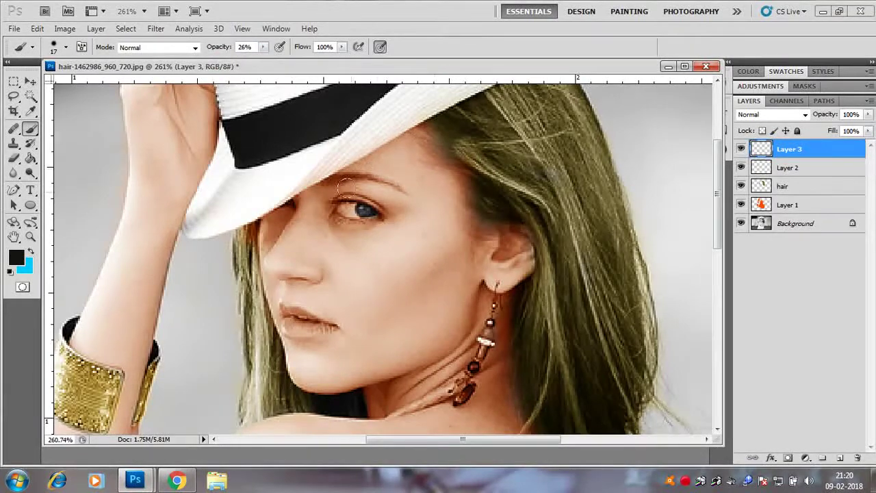
Paint dark shading on the eyebrow, eye contour, nostril, shaded nose side and inner ear with a 9 px brush at 26% opacity
scroll(346, 195, "up", 3)
right_click(402, 174)
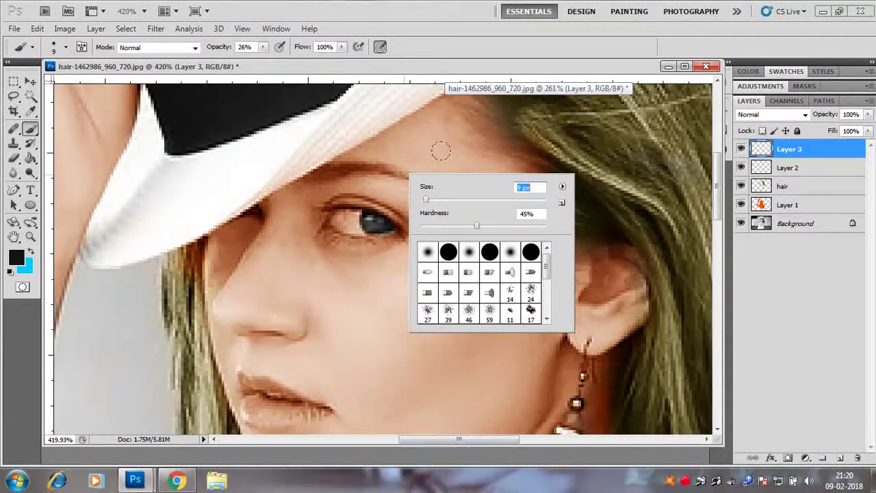
left_click(420, 72)
mouse_move(448, 198)
left_mouse_down()
mouse_move(375, 164)
mouse_move(312, 166)
mouse_move(312, 182)
left_mouse_up()
mouse_move(406, 230)
left_mouse_down()
mouse_move(365, 202)
mouse_move(332, 201)
mouse_move(397, 241)
mouse_move(318, 233)
left_mouse_up()
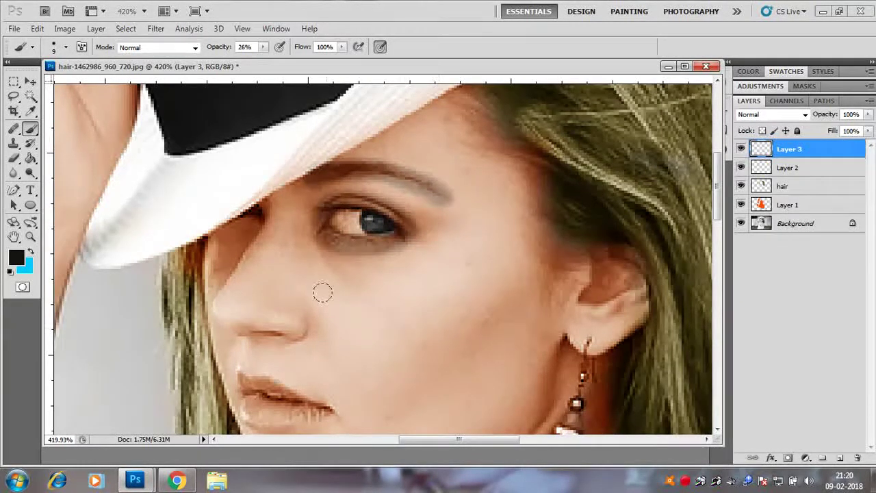
left_click_drag(279, 329, 241, 331)
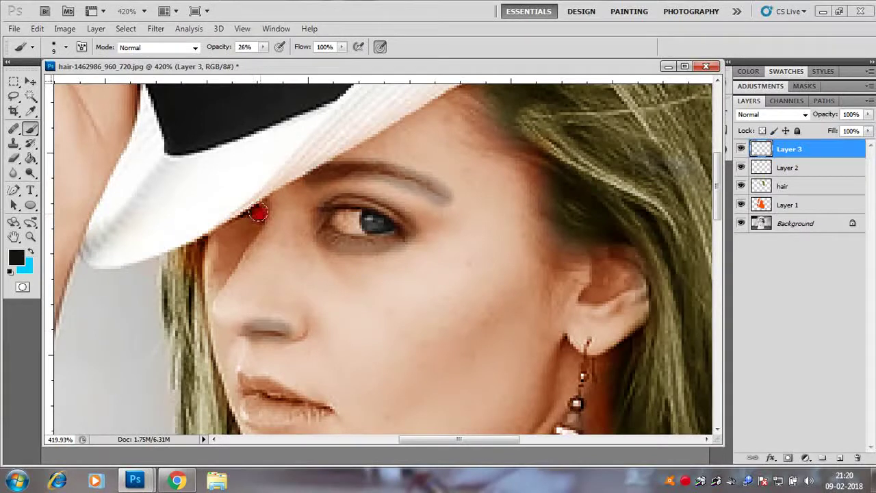
mouse_move(257, 212)
left_mouse_down()
mouse_move(224, 275)
mouse_move(227, 227)
mouse_move(255, 212)
left_mouse_up()
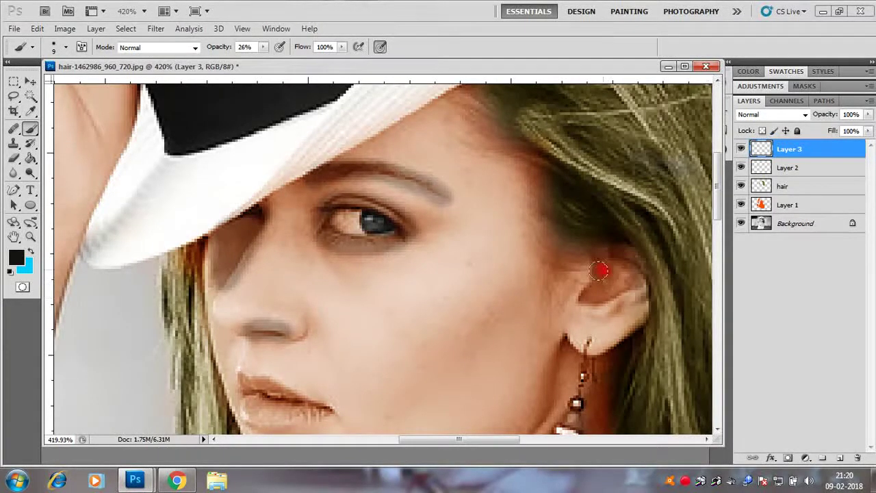
left_click_drag(601, 268, 617, 255)
Try the Color Dodge, Multiply and Darker Color blend modes on the face-shading layer and adjust the brush opacity
left_click(806, 115)
left_click(772, 235)
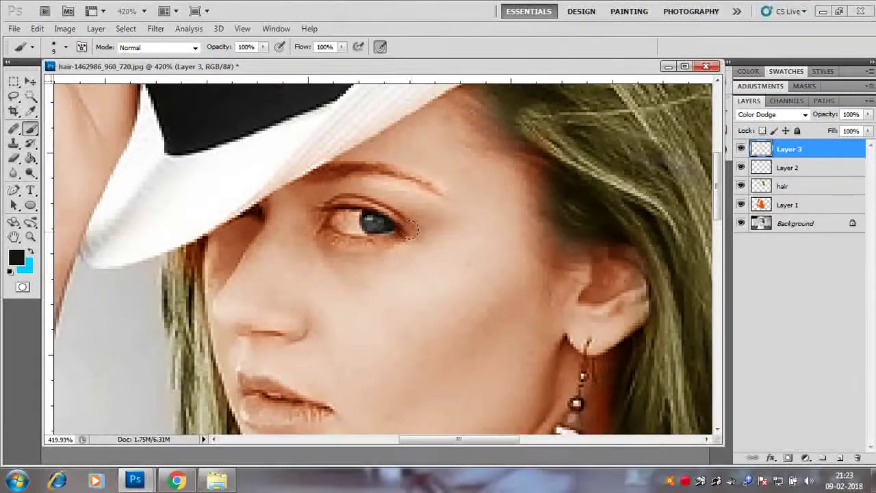
left_click(807, 115)
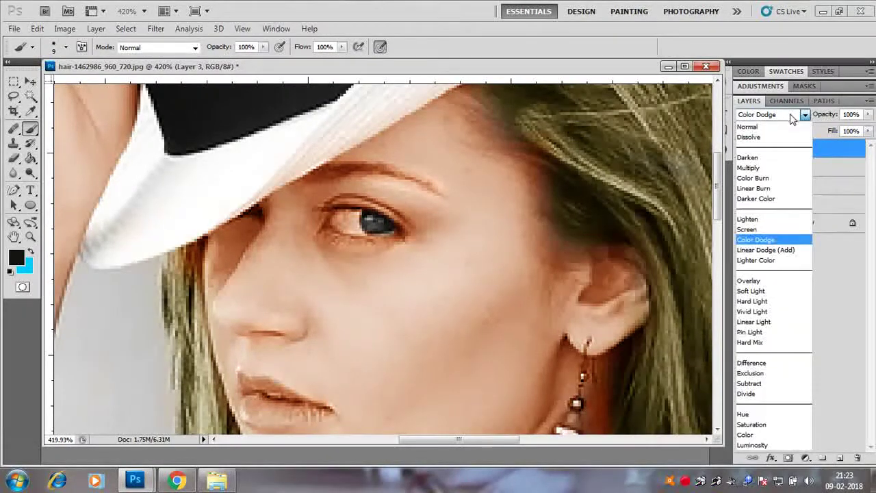
left_click(753, 167)
key("Down")
key("Up")
left_click_drag(263, 47, 244, 62)
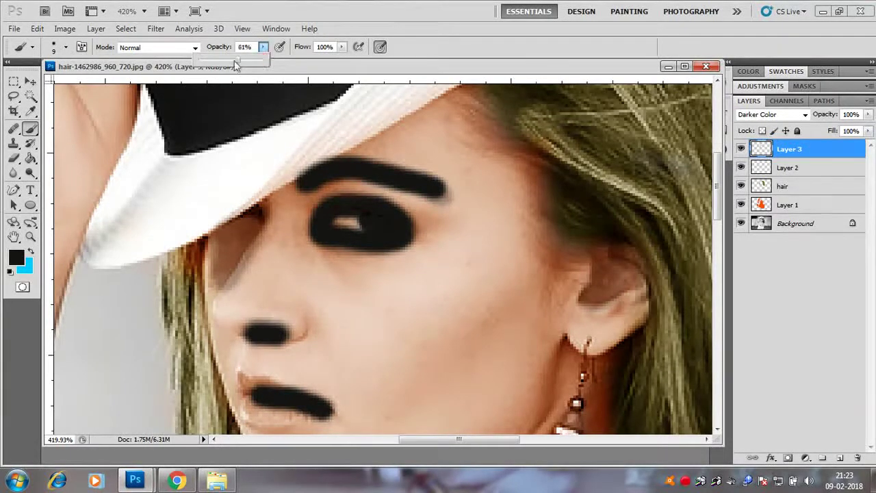
Preview the blend modes from Lighten through Luminosity on the face-shading layer
left_click(799, 117)
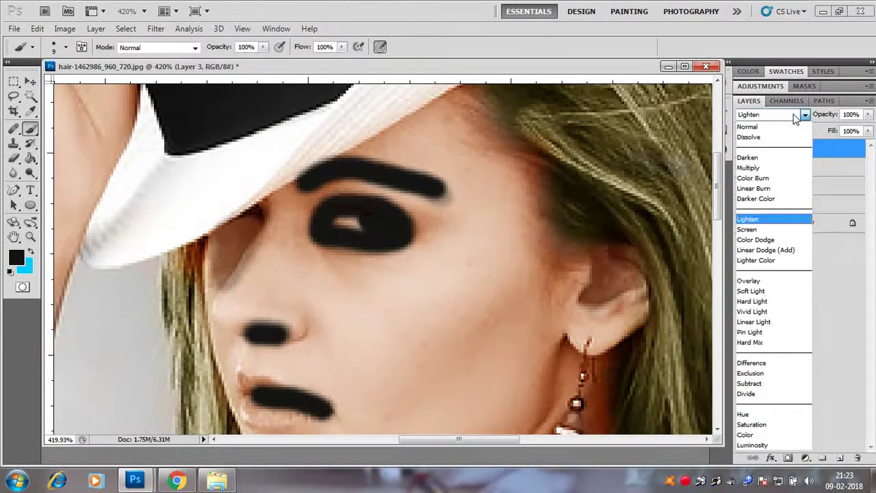
left_click(750, 221)
key("Down")
key("Down")
key("Down")
key("Down")
key("Down")
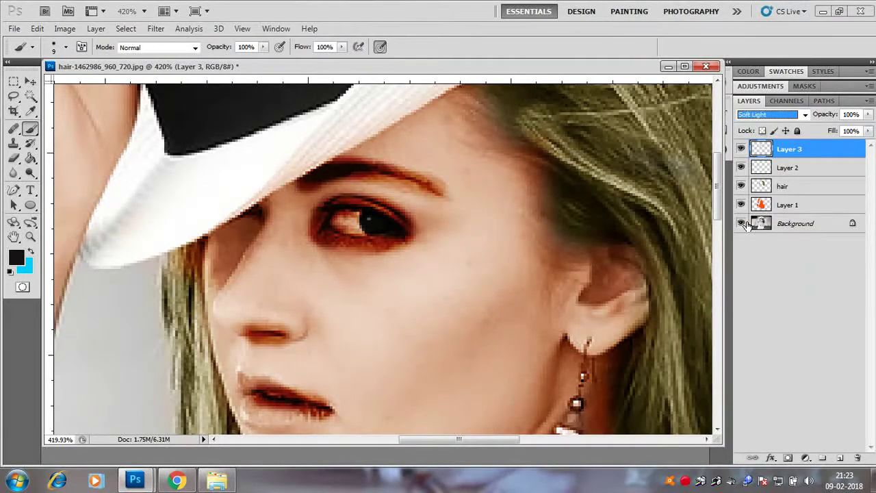
key("Down")
key("Down")
key("Down")
key("Down")
key("Down")
key("Down")
key("Down")
key("Down")
key("Down")
key("Down")
key("Down")
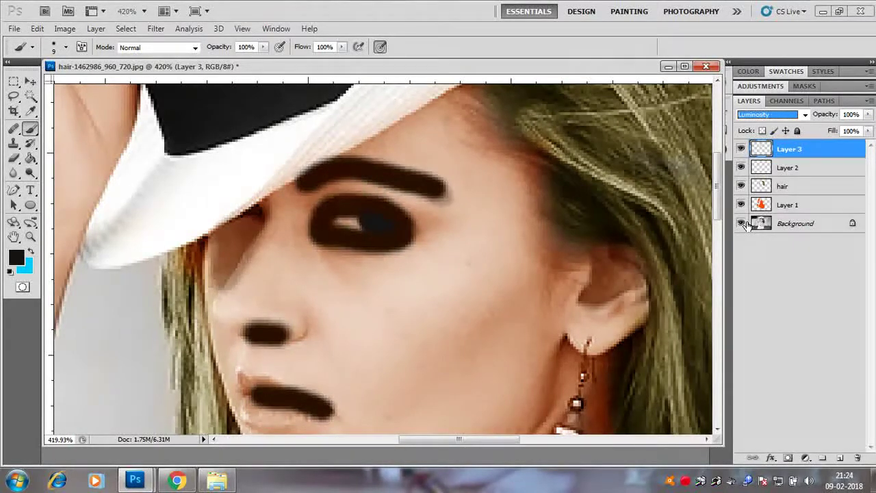
Go through the blend modes again for the face-shading layer and set it to Soft Light
left_click(805, 115)
left_click(758, 138)
key("Down")
key("Down")
key("Down")
key("Down")
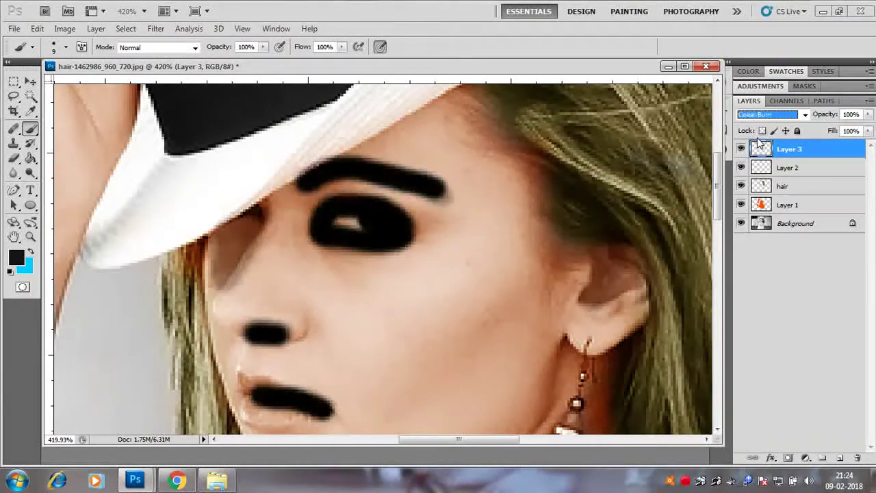
key("Down")
key("Down")
key("Down")
key("Down")
key("Down")
key("Down")
key("Down")
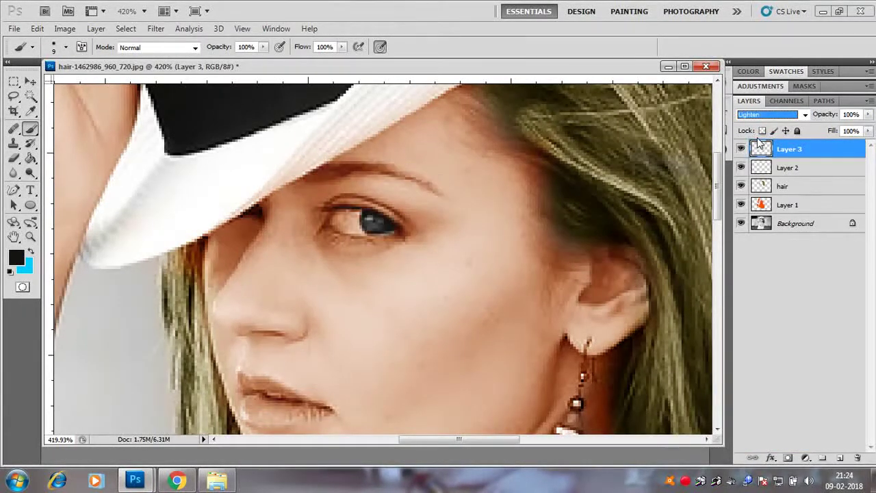
key("Down")
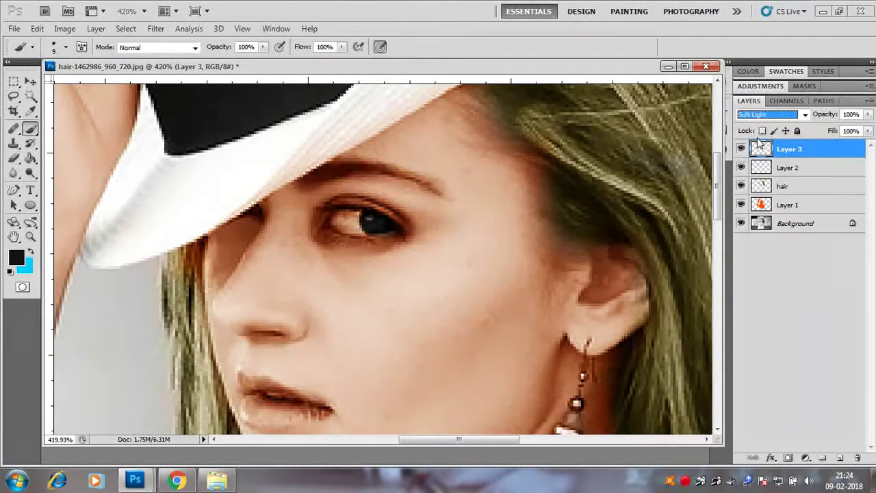
key("Down")
key("Up")
left_click(17, 163)
scroll(345, 213, "up", 3)
scroll(370, 250, "down", 3)
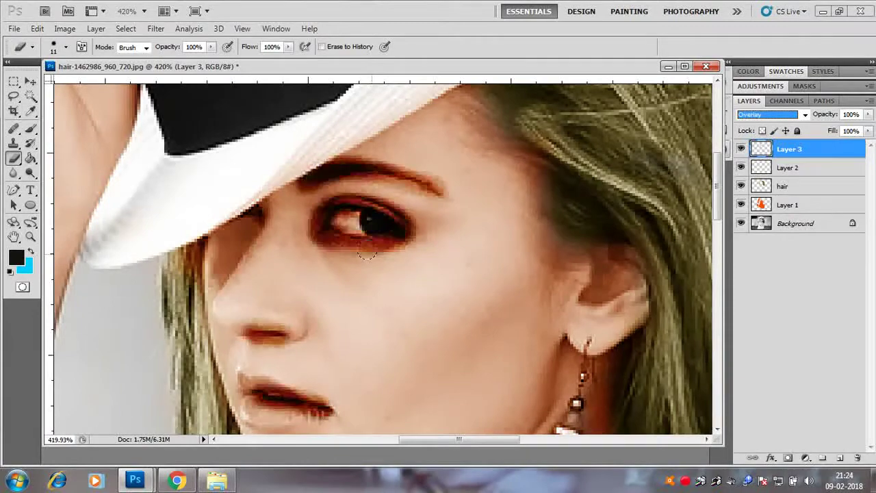
scroll(455, 208, "up", 4)
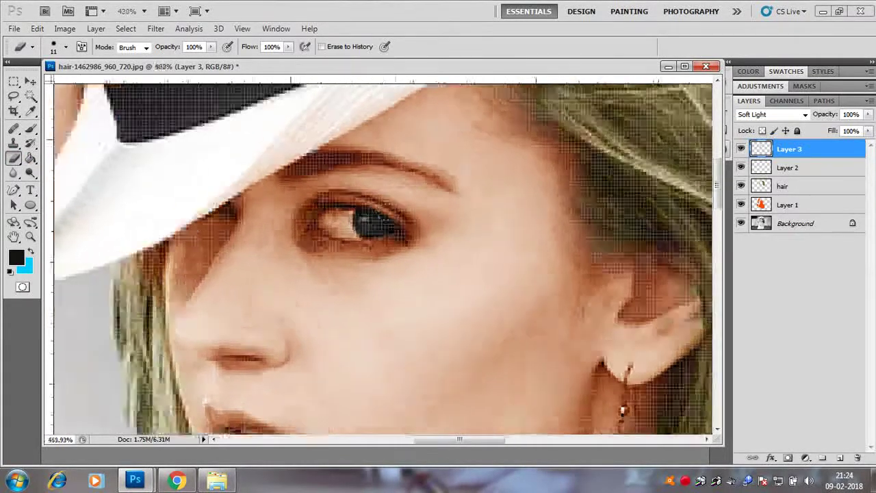
Erase the excess shading around the eyebrow, the eye contour and below the eye with a 5 px eraser
right_click(472, 199)
left_click_drag(489, 224, 488, 224)
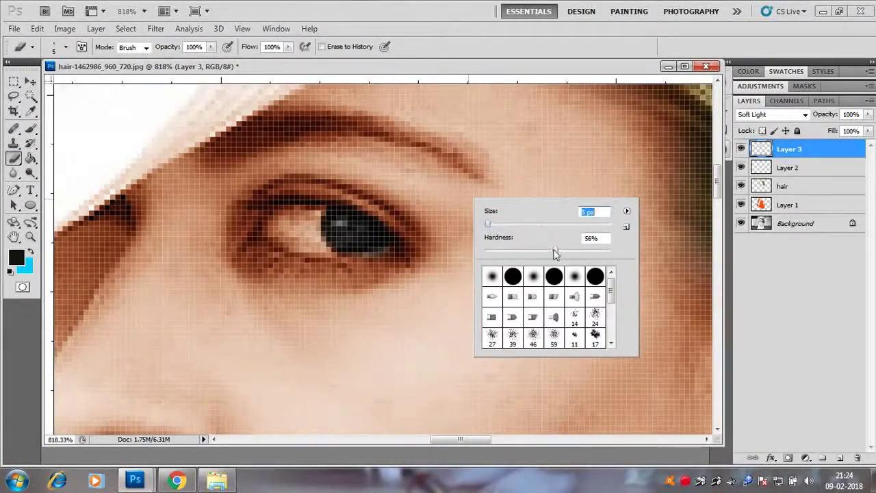
left_click(493, 170)
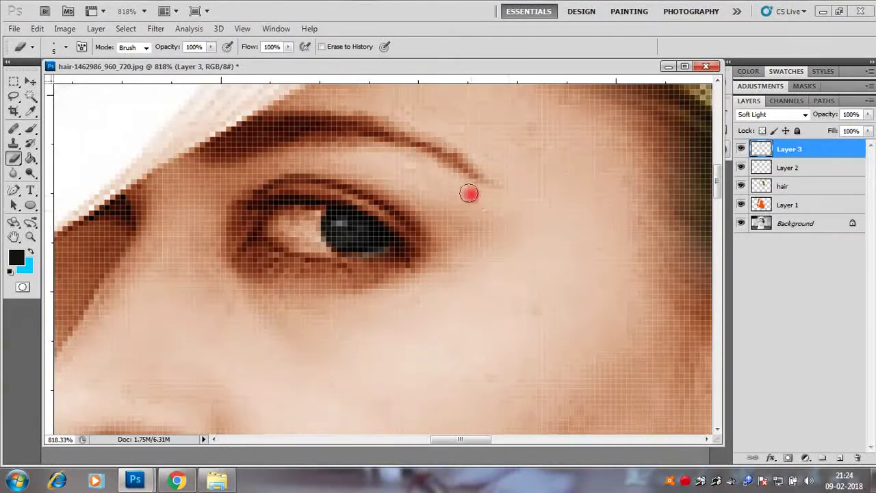
mouse_move(413, 273)
left_mouse_down()
mouse_move(389, 267)
mouse_move(373, 276)
mouse_move(246, 281)
mouse_move(323, 272)
mouse_move(281, 267)
mouse_move(385, 281)
mouse_move(274, 267)
mouse_move(274, 246)
mouse_move(305, 239)
mouse_move(292, 216)
mouse_move(301, 232)
mouse_move(277, 226)
mouse_move(304, 210)
mouse_move(226, 217)
mouse_move(222, 236)
mouse_move(232, 193)
mouse_move(286, 219)
left_mouse_up()
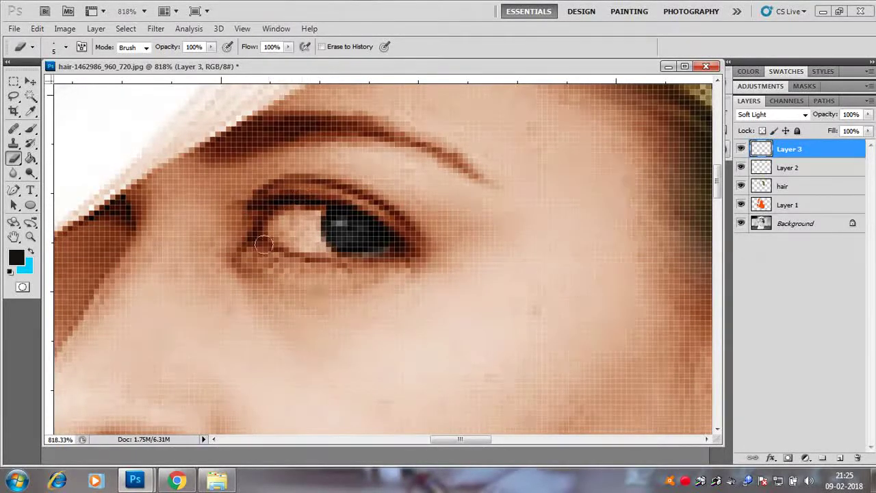
mouse_move(386, 285)
left_mouse_down()
mouse_move(367, 274)
mouse_move(257, 261)
left_mouse_up()
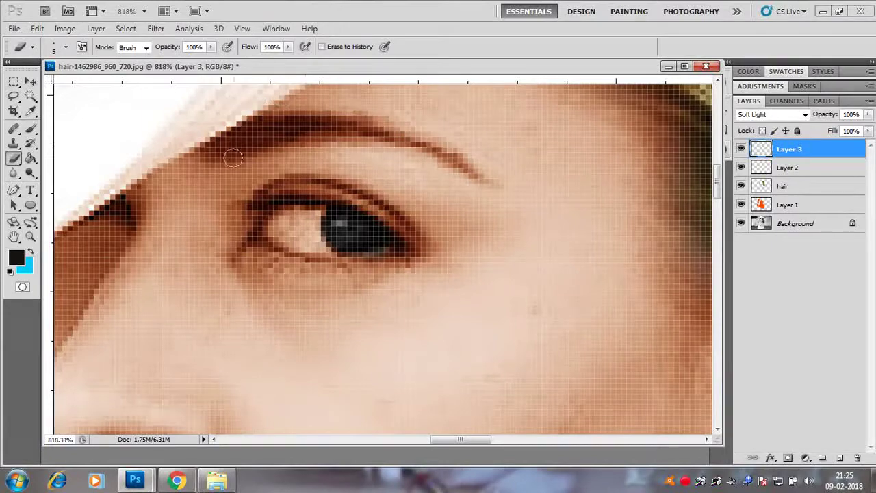
left_click_drag(306, 145, 211, 166)
scroll(295, 206, "down", 7)
scroll(221, 370, "up", 11)
left_click_drag(266, 303, 154, 255)
scroll(613, 265, "down", 10)
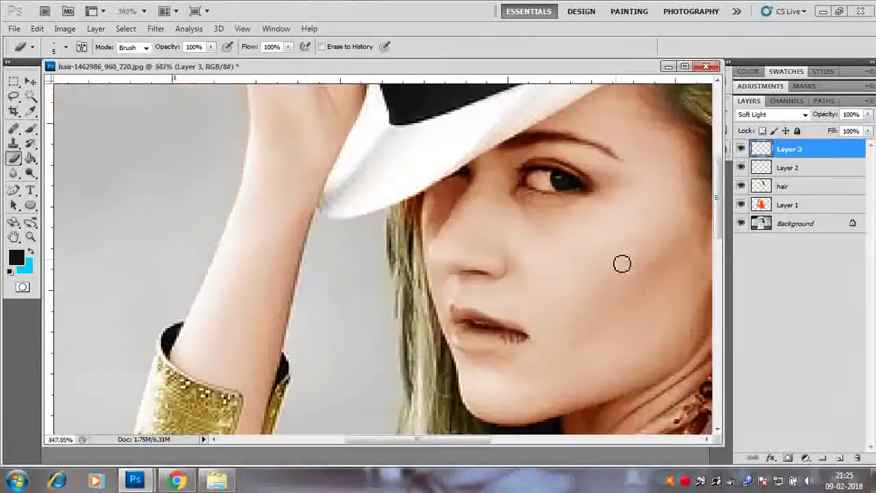
Add a new layer above the face-shading layer for colouring the earring
scroll(613, 264, "down", 1)
scroll(459, 276, "up", 2)
scroll(604, 286, "down", 1)
scroll(206, 143, "up", 4)
scroll(320, 140, "down", 2)
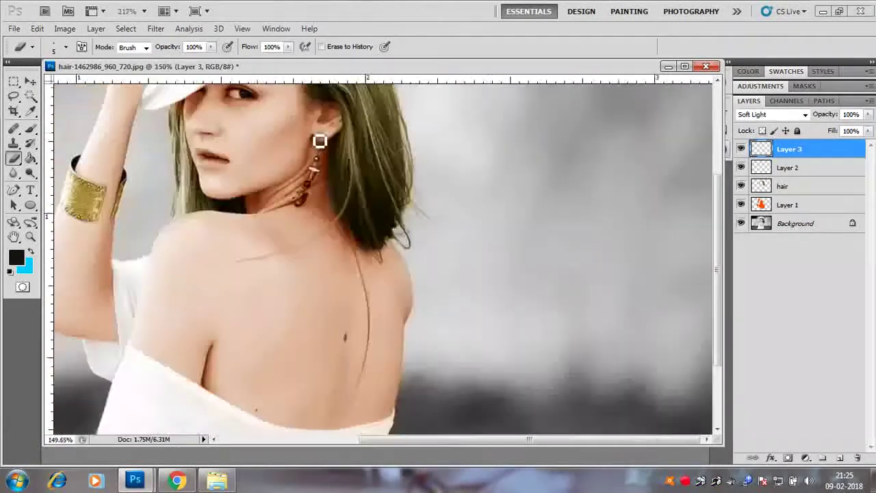
scroll(320, 140, "down", 4)
scroll(419, 190, "up", 8)
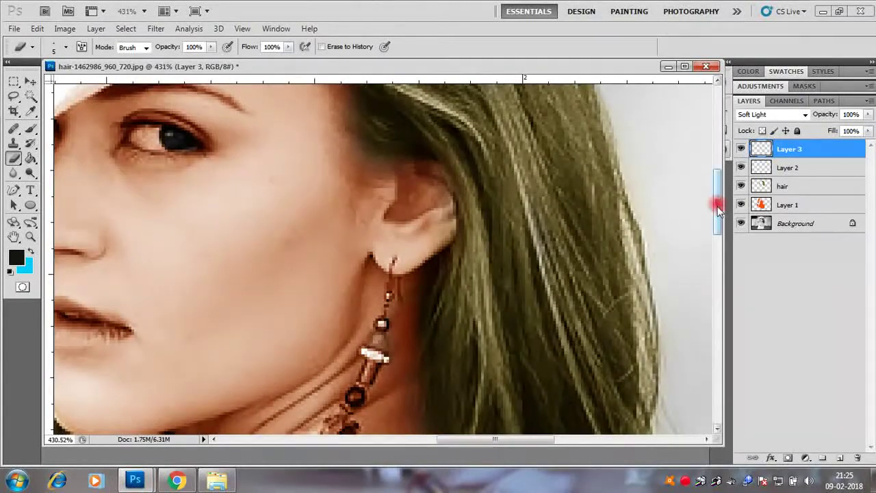
left_click_drag(718, 207, 718, 235)
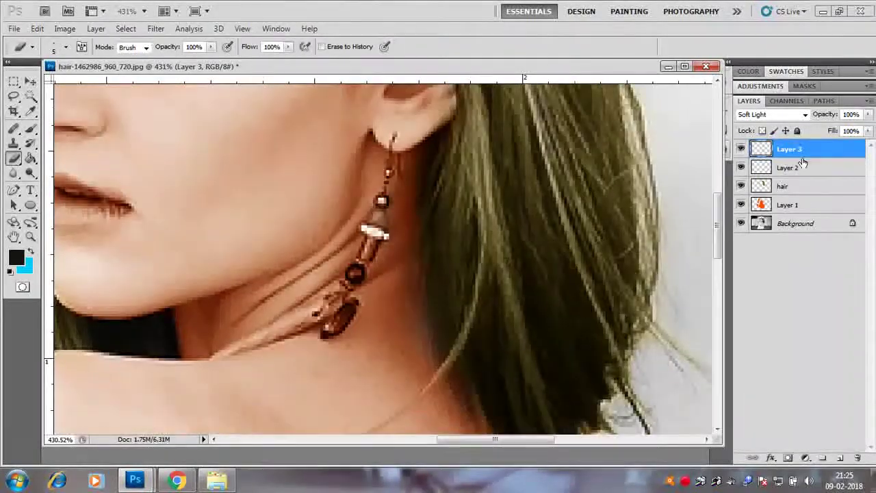
left_click(842, 458)
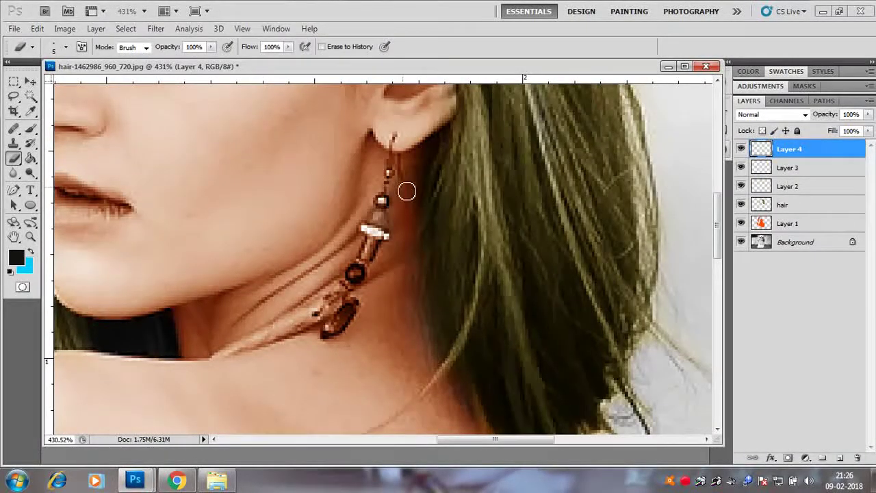
double_click(772, 153)
key("Escape")
double_click(769, 151)
key("Escape")
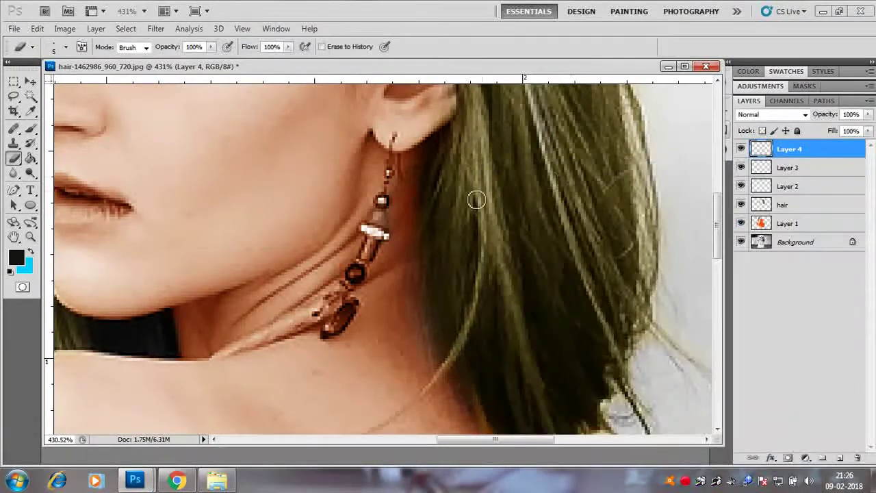
Paint the earring bead above the white ring bright red and the cylindrical bead below it blue with a 9 px brush
left_click(17, 257)
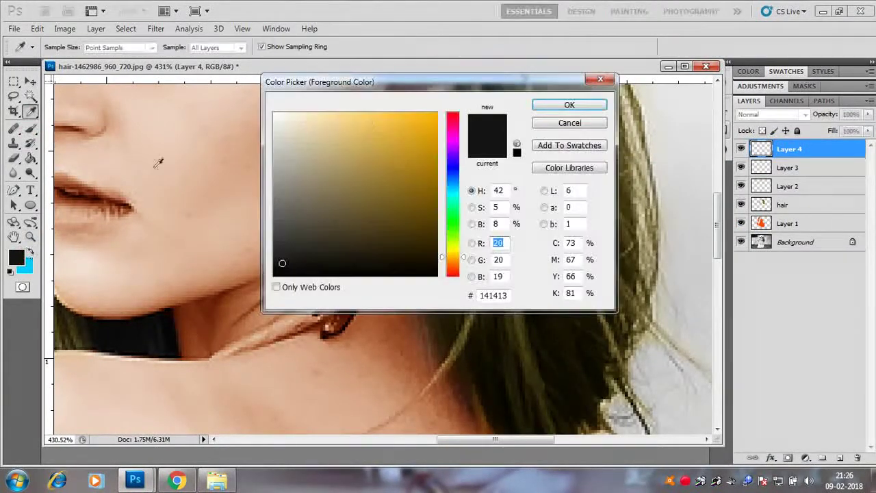
left_click(453, 118)
left_click(436, 114)
left_click(567, 104)
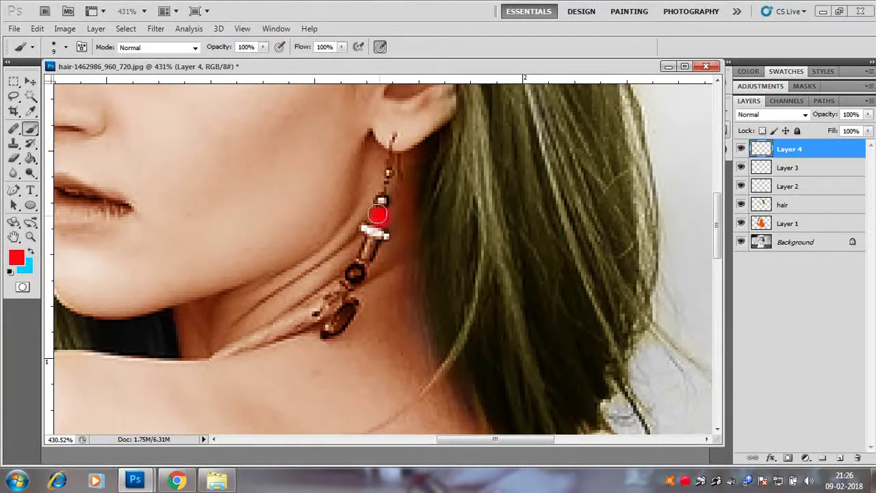
left_click(16, 257)
left_click(458, 173)
left_click(569, 104)
left_click(368, 246)
Paint the two round earring beads green (33aa13), one above the red bead and one below the blue bead
left_click(16, 258)
left_click(452, 117)
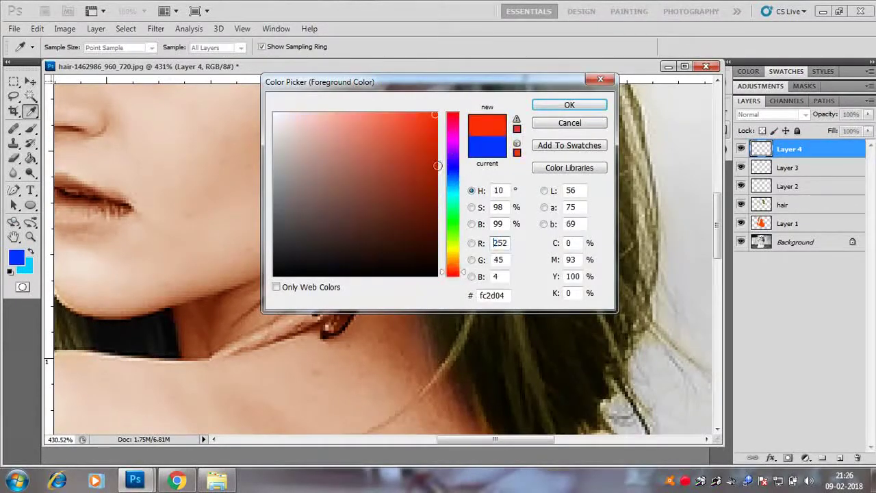
left_click(568, 104)
left_click(17, 258)
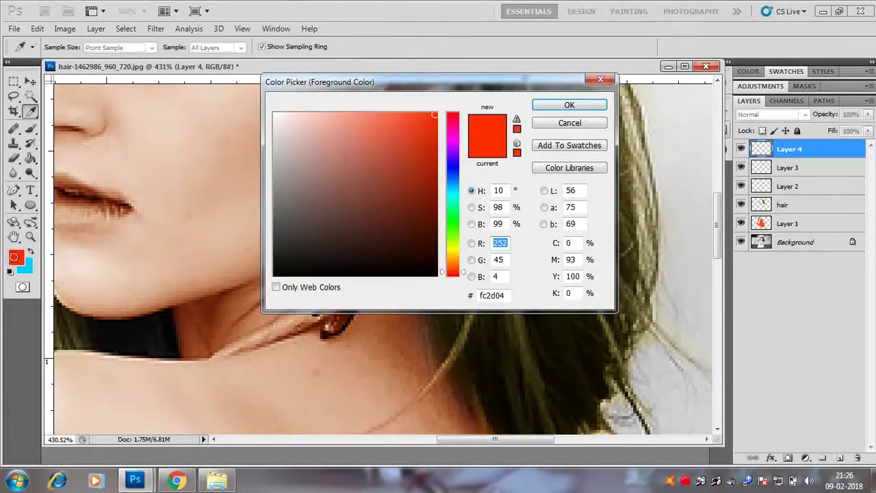
left_click(457, 236)
left_click(567, 104)
left_click(355, 275)
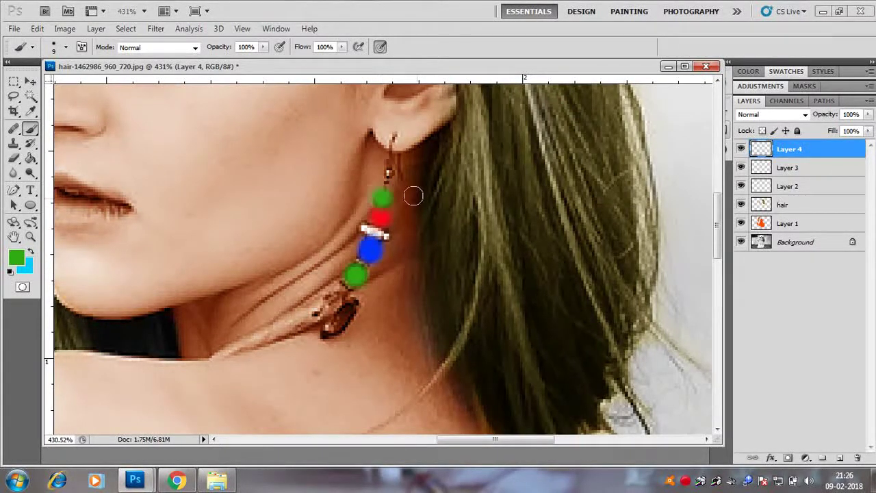
Paint the earring's drop pendant and topmost small bead dark navy blue, and set the earring layer's blend mode to Soft Light
left_click(16, 257)
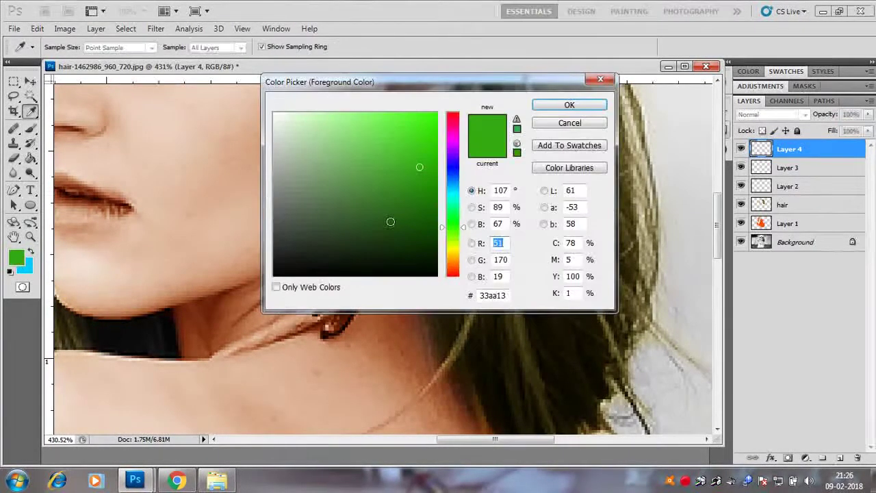
left_click(457, 162)
left_click(409, 250)
left_click(428, 209)
left_click(569, 105)
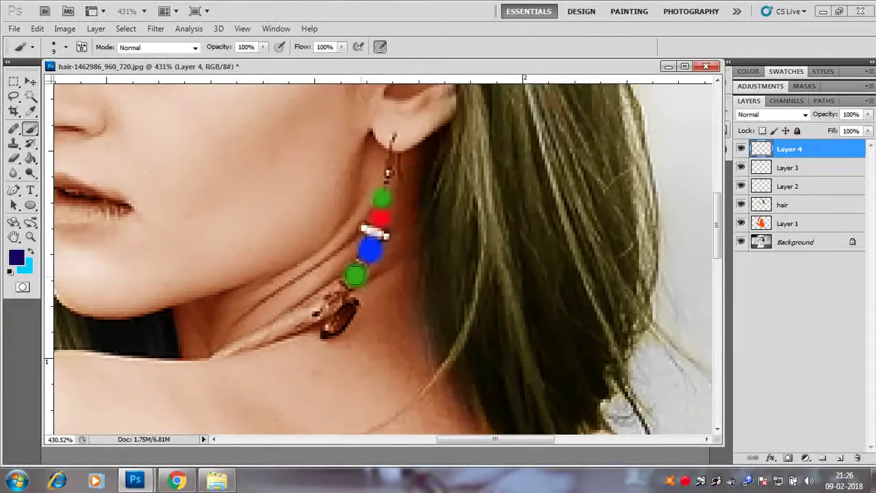
mouse_move(352, 307)
left_mouse_down()
mouse_move(325, 329)
mouse_move(352, 312)
left_mouse_up()
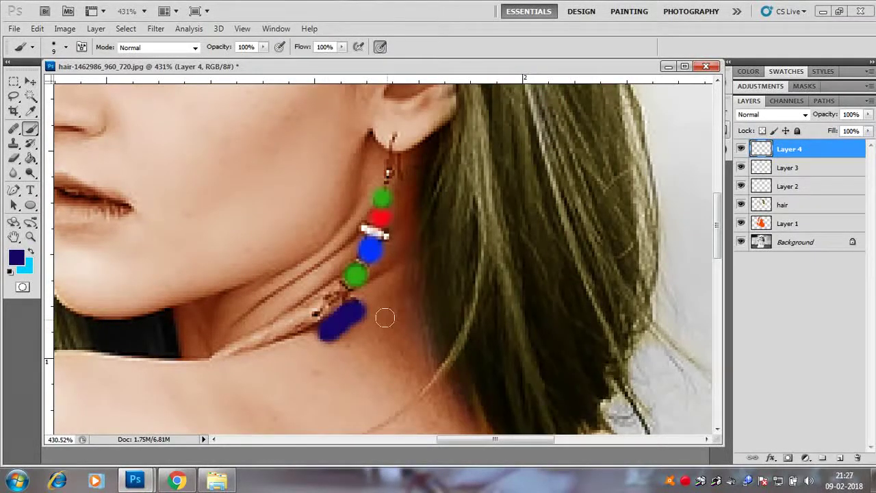
left_click(391, 172)
left_click(805, 114)
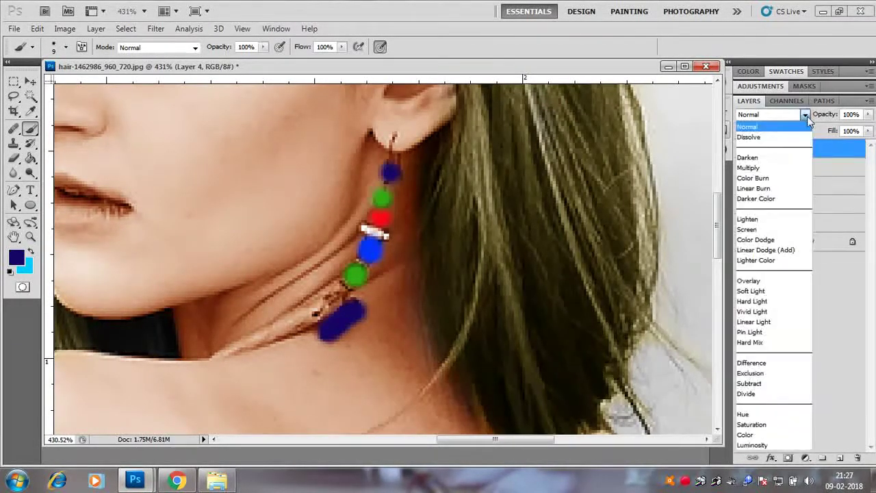
left_click(753, 290)
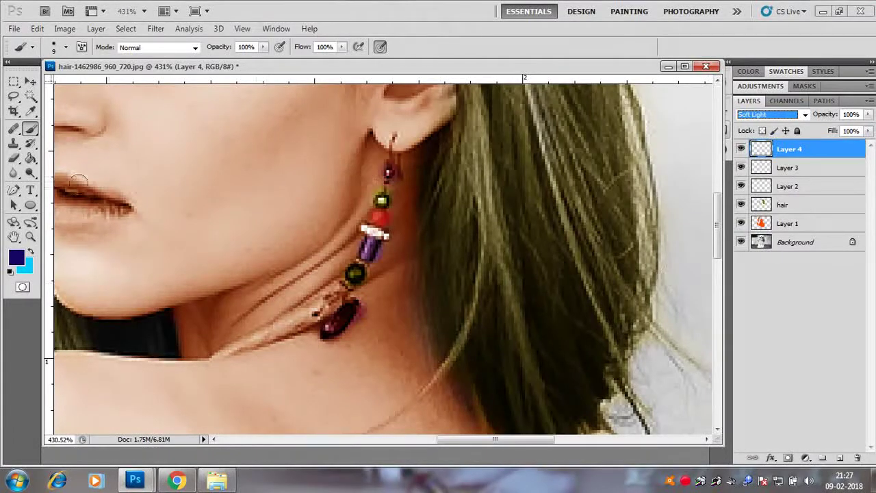
Erase the colour spilling around the green, red and purple earring beads with a 2 px eraser
left_click(14, 157)
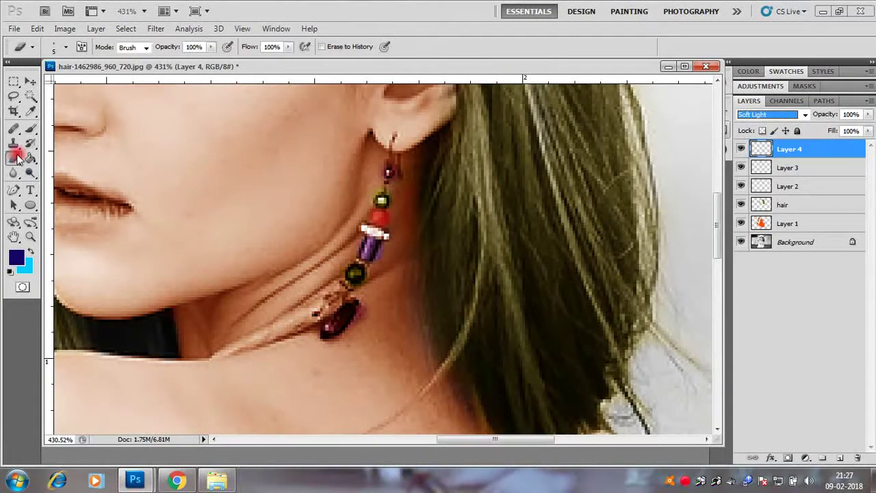
left_click(704, 332)
scroll(434, 278, "up", 9)
right_click(408, 160)
left_click_drag(429, 186, 428, 186)
left_click(363, 169)
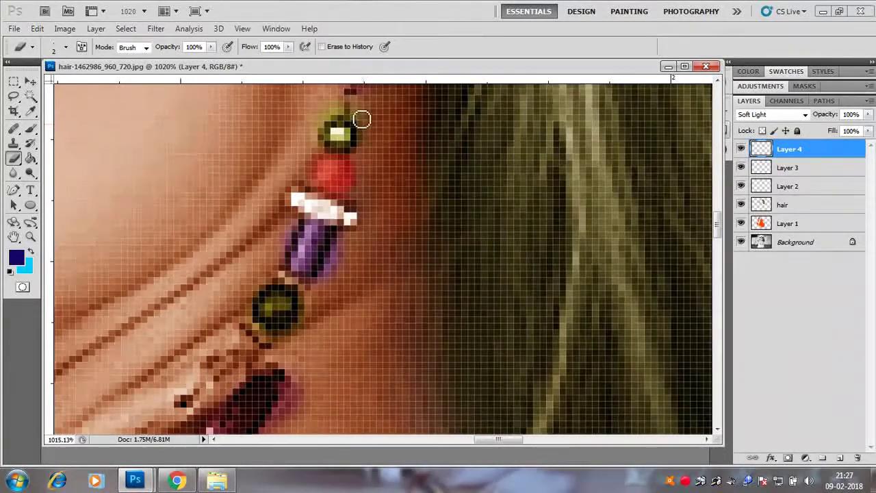
left_click_drag(317, 159, 309, 175)
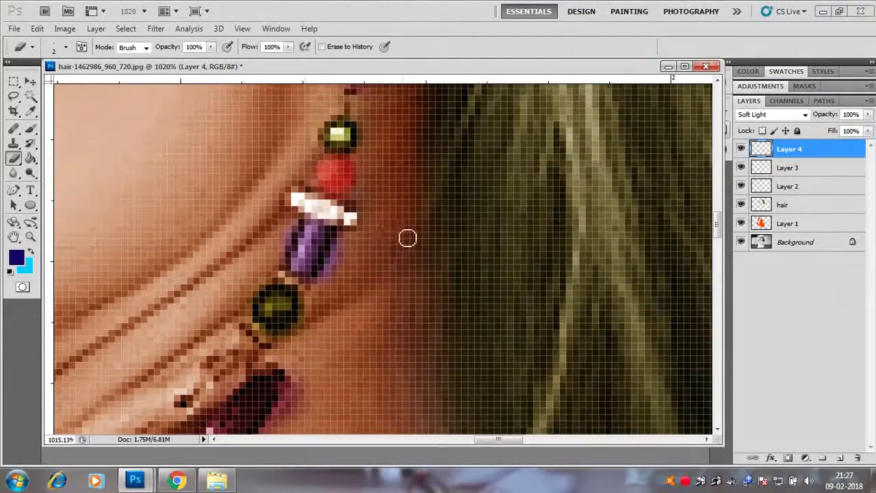
left_click_drag(300, 220, 283, 271)
left_click_drag(346, 231, 334, 270)
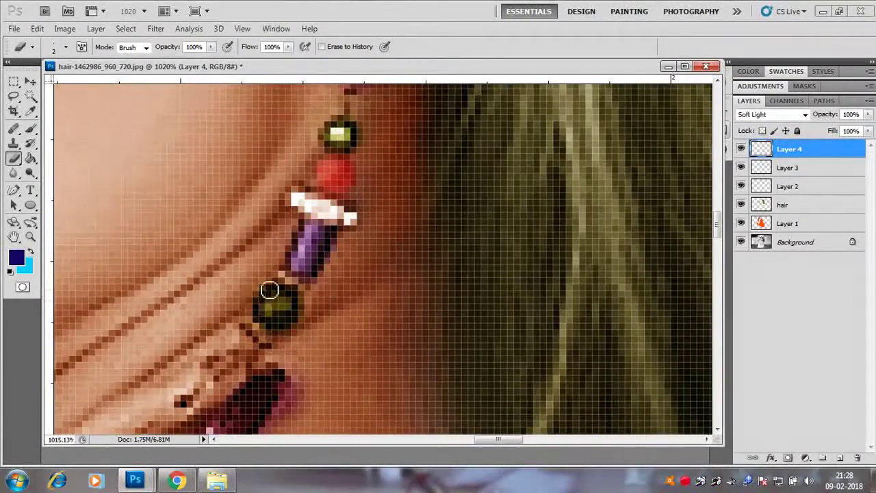
Clean up the remaining colour spill around the topmost bead, the purple cylinder and the lower green bead
scroll(303, 377, "down", 3)
scroll(340, 236, "up", 5)
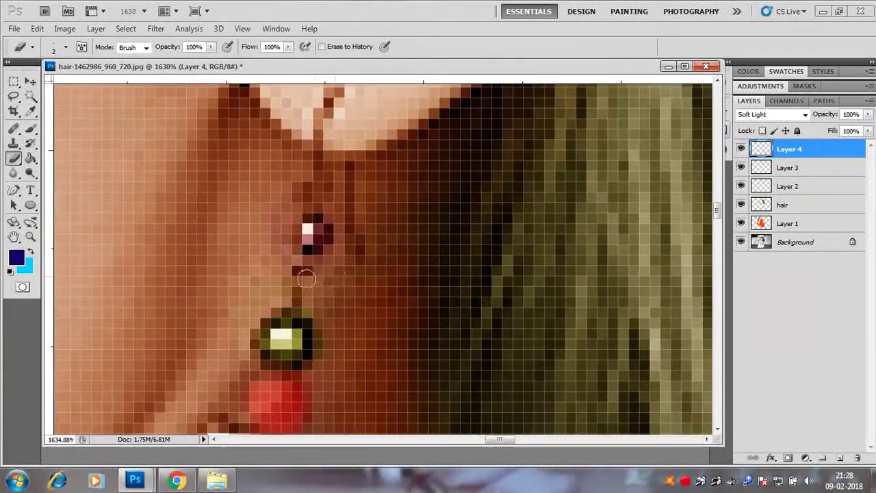
scroll(303, 362, "down", 4)
scroll(283, 363, "up", 4)
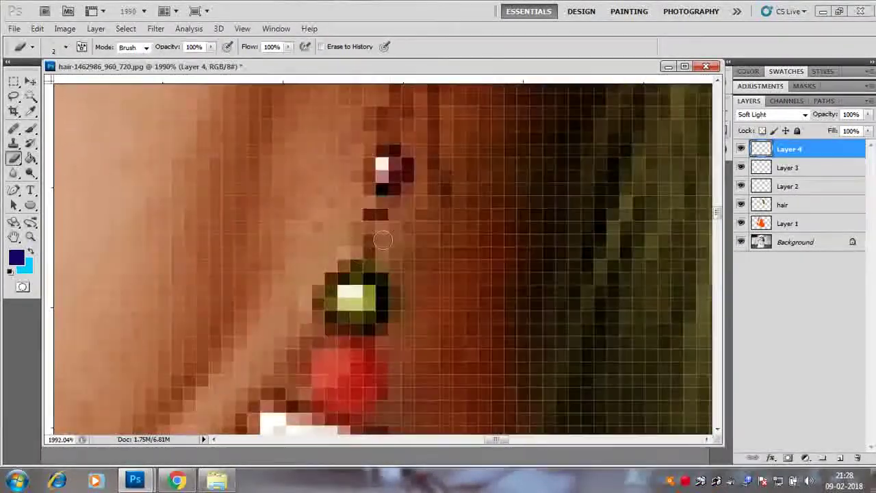
left_click_drag(714, 216, 716, 224)
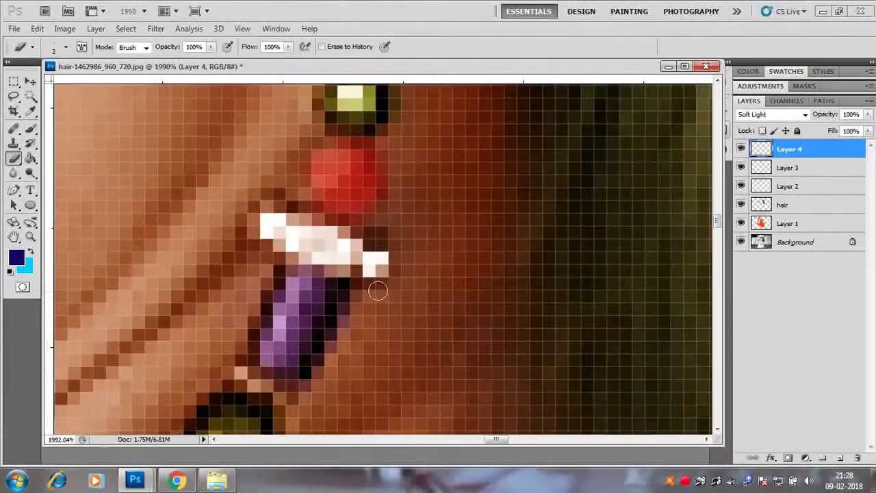
mouse_move(346, 310)
left_mouse_down()
mouse_move(297, 390)
mouse_move(239, 335)
mouse_move(280, 262)
left_mouse_up()
scroll(288, 395, "down", 5)
scroll(267, 437, "up", 5)
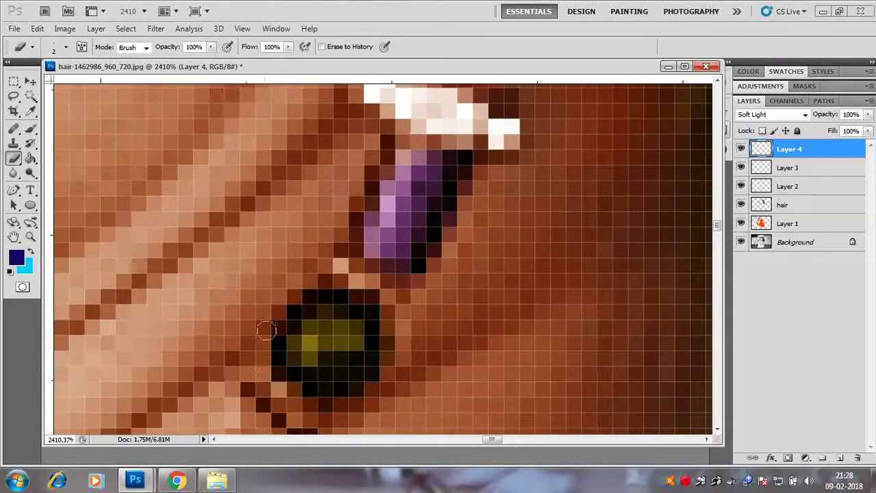
Erase the colour spill along the edges of the earring's drop pendant
scroll(540, 249, "down", 6)
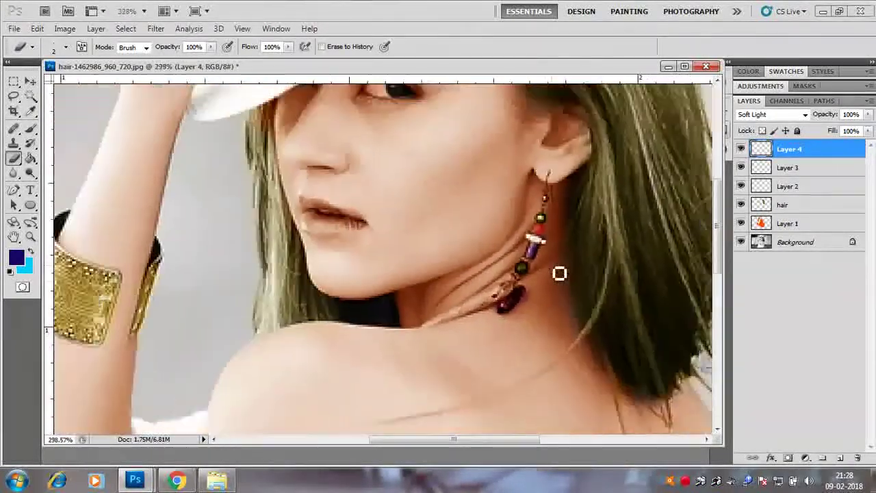
scroll(559, 271, "up", 5)
mouse_move(508, 284)
left_mouse_down()
mouse_move(458, 348)
mouse_move(498, 271)
mouse_move(454, 357)
mouse_move(365, 381)
left_mouse_up()
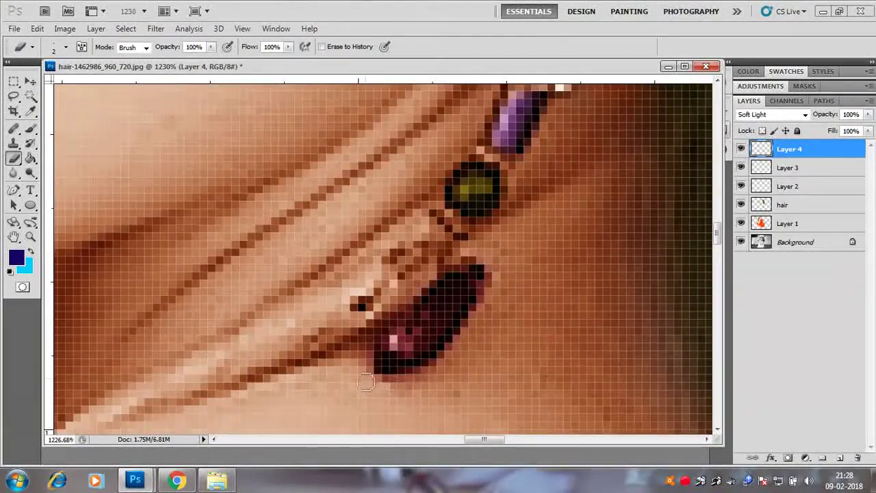
mouse_move(510, 282)
left_mouse_down()
mouse_move(456, 251)
mouse_move(393, 312)
mouse_move(366, 374)
left_mouse_up()
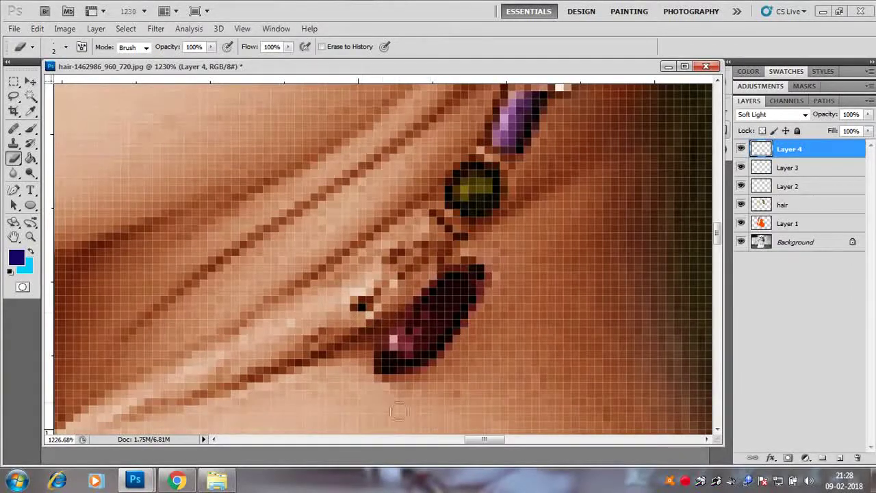
scroll(534, 307, "down", 8)
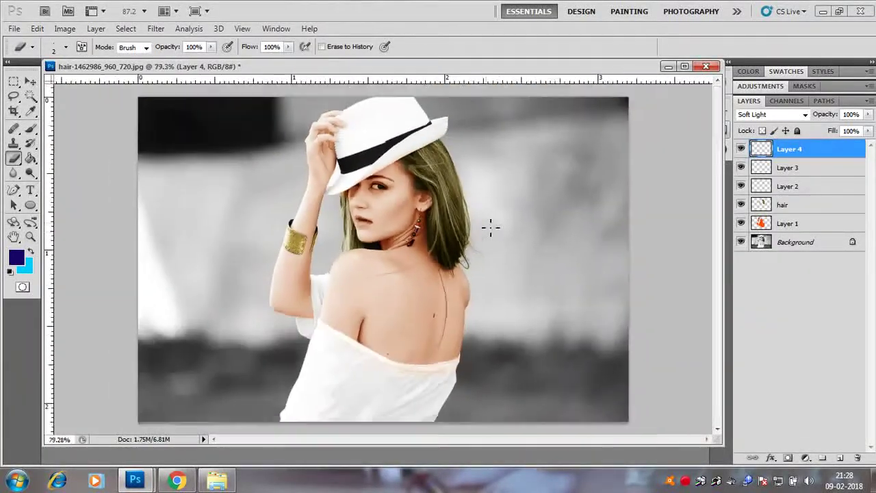
scroll(490, 228, "down", 1)
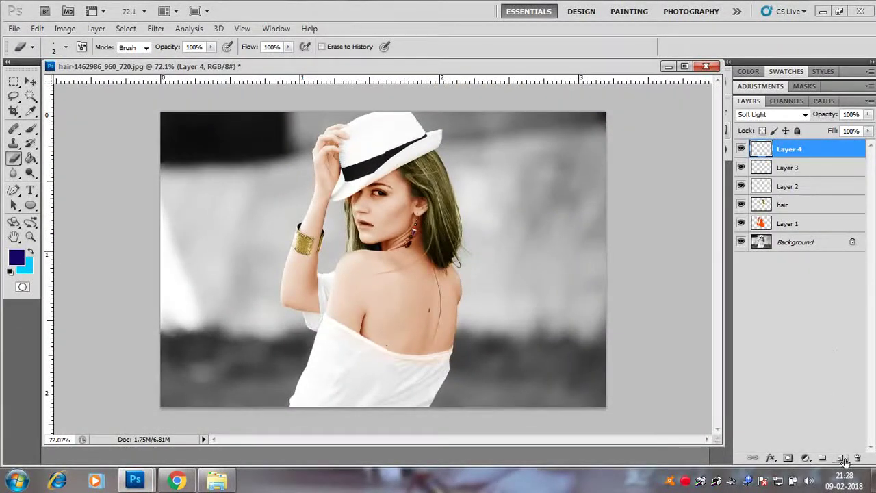
Add a new layer above the earring layer and choose bright red as the brush's foreground colour
left_click(842, 458)
scroll(383, 221, "up", 10)
left_click(31, 129)
left_click(16, 258)
left_click(453, 276)
left_click(430, 120)
left_click(569, 106)
Paint the woman's upper and lower lips bright red on the new layer with a 4 px brush
scroll(336, 252, "up", 11)
scroll(335, 249, "up", 5)
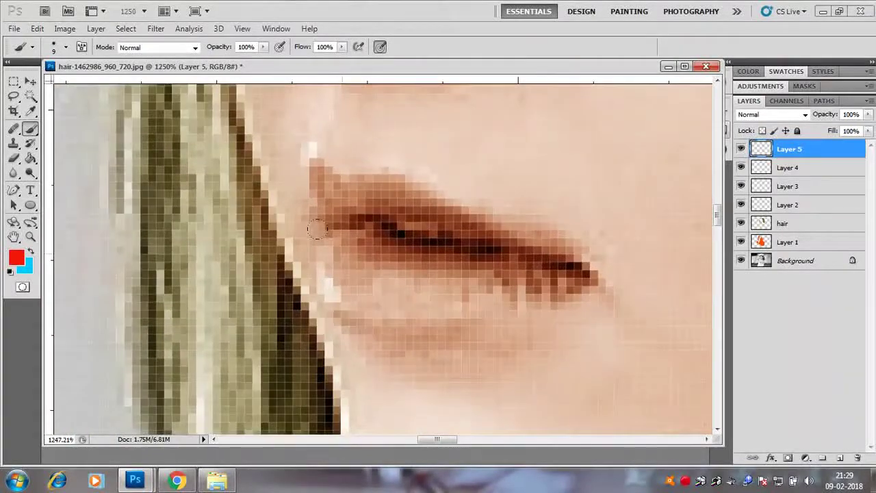
right_click(414, 254)
left_click_drag(435, 280, 433, 280)
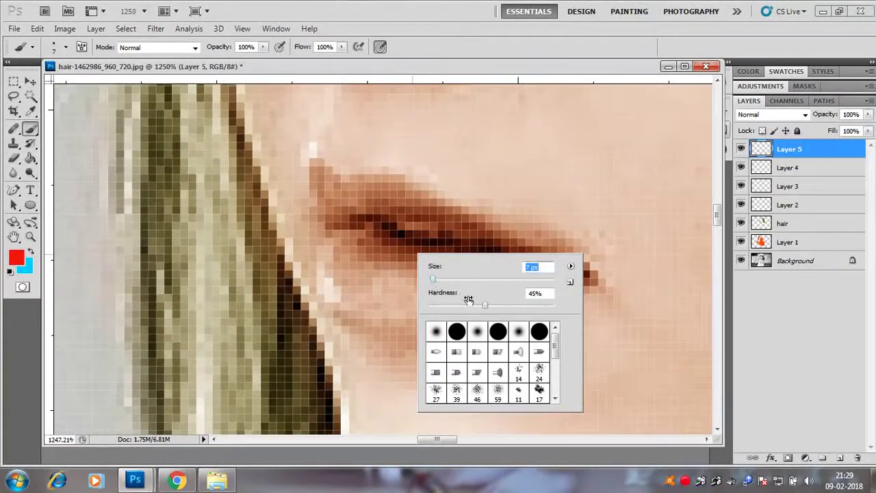
mouse_move(419, 200)
left_mouse_down()
mouse_move(388, 179)
mouse_move(347, 185)
mouse_move(325, 174)
mouse_move(325, 198)
mouse_move(455, 239)
mouse_move(387, 198)
mouse_move(549, 260)
mouse_move(528, 282)
mouse_move(434, 324)
mouse_move(344, 314)
mouse_move(332, 220)
mouse_move(348, 269)
mouse_move(507, 271)
mouse_move(344, 276)
mouse_move(467, 268)
mouse_move(362, 245)
mouse_move(336, 190)
mouse_move(325, 222)
mouse_move(324, 173)
mouse_move(526, 256)
mouse_move(387, 231)
mouse_move(376, 275)
left_mouse_up()
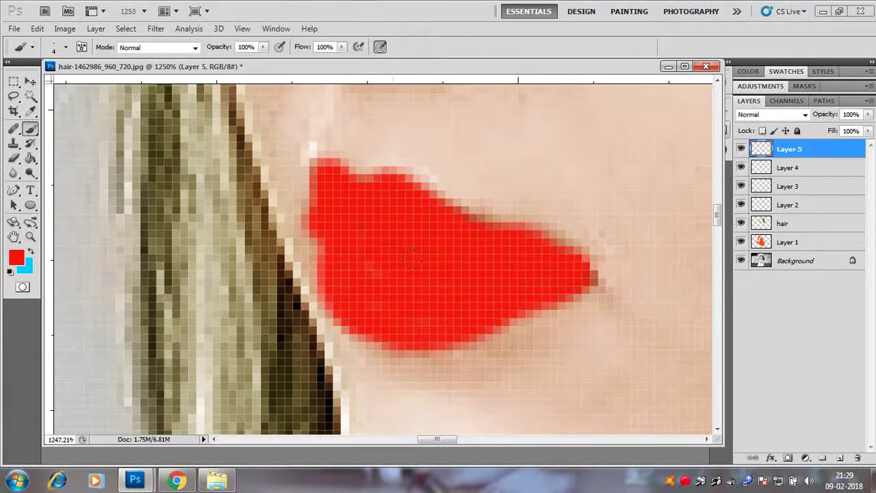
Set the blending mode of the lip colour layer to Soft Light
left_click(806, 115)
left_click(751, 290)
key("Down")
key("Down")
key("Up")
key("Up")
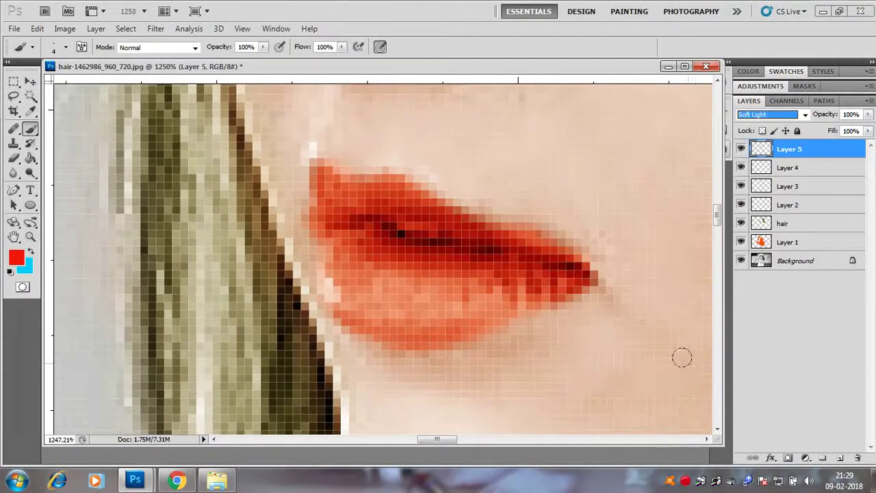
Erase the red spill along the lip edges and at the mouth corner with a 4 px eraser
left_click(16, 83)
scroll(507, 285, "down", 10)
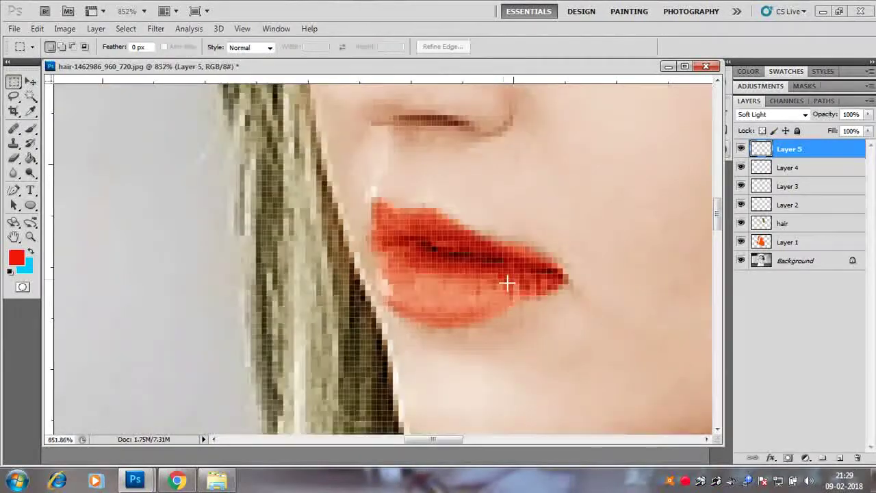
scroll(372, 229, "up", 8)
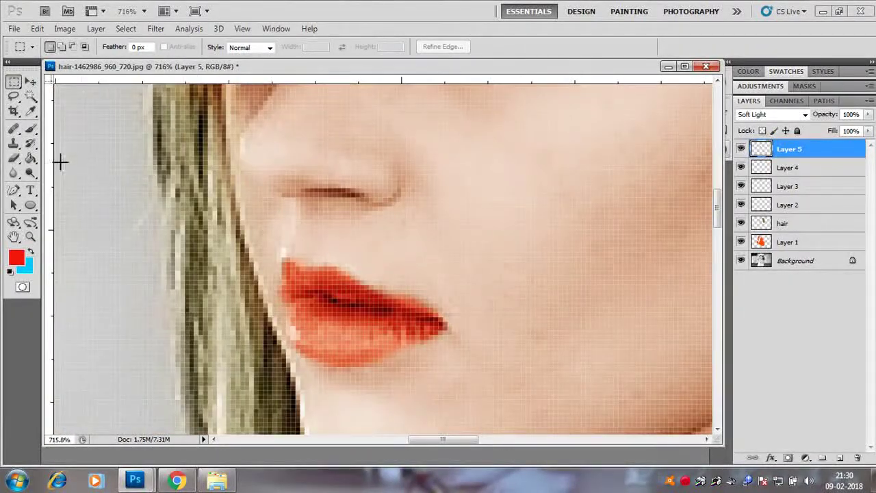
left_click(14, 157)
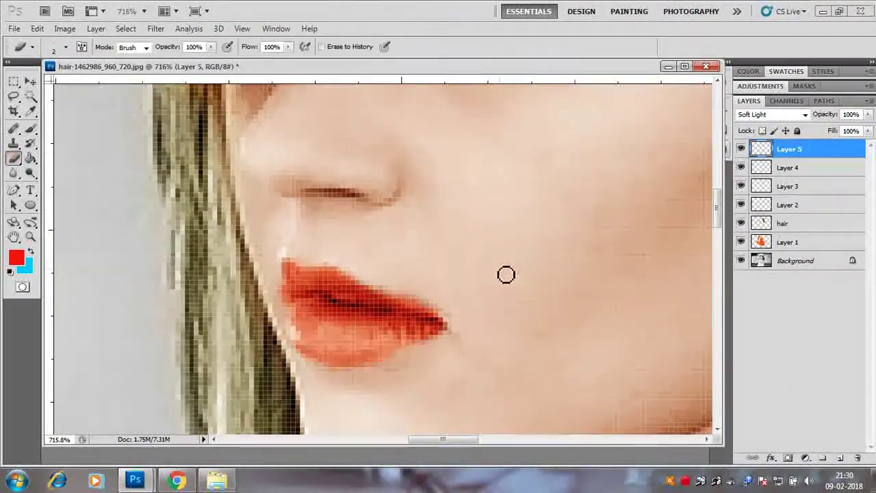
right_click(477, 282)
left_click_drag(496, 306, 428, 304)
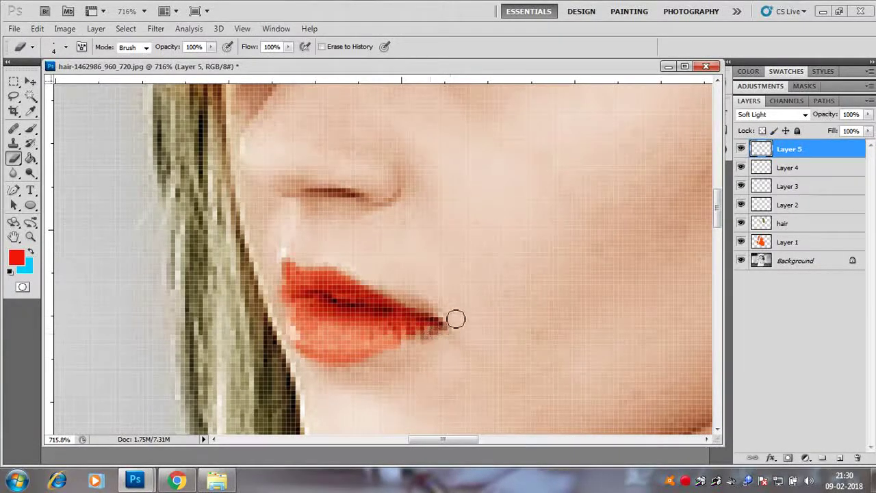
Add a new layer above the lip layer and choose a bright magenta pink as the foreground colour
scroll(501, 298, "down", 6)
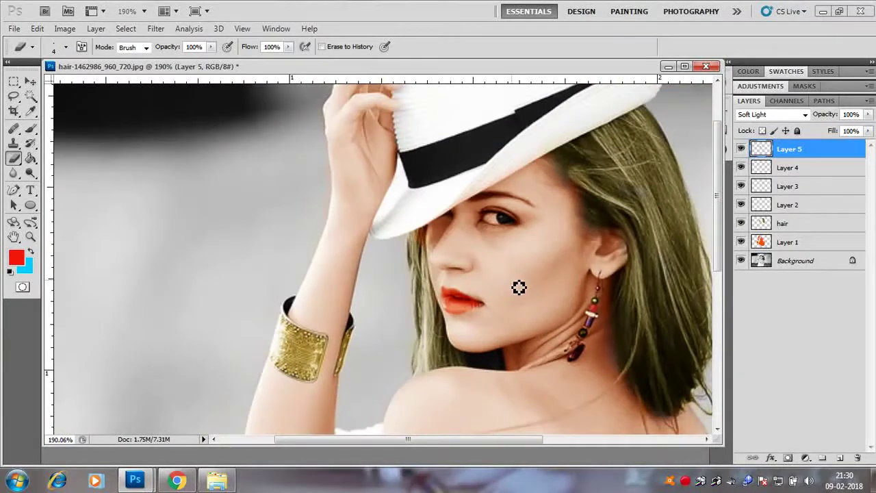
scroll(550, 263, "down", 5)
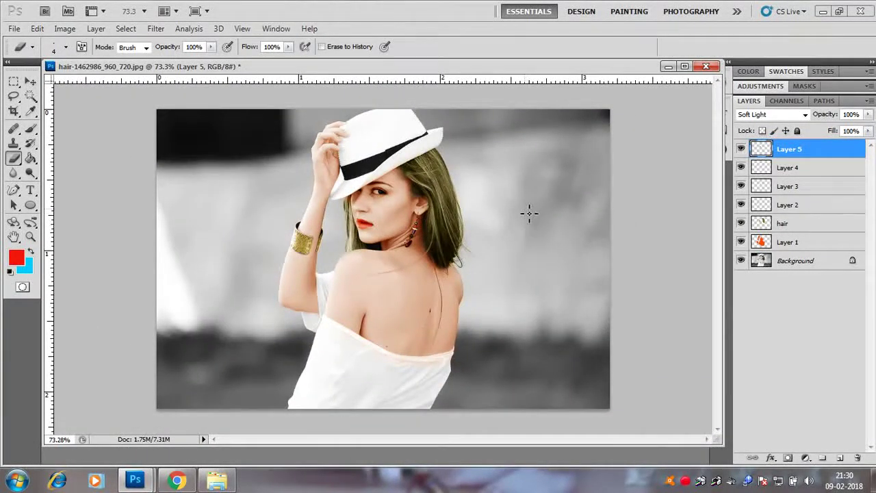
left_click(839, 457)
left_click(16, 258)
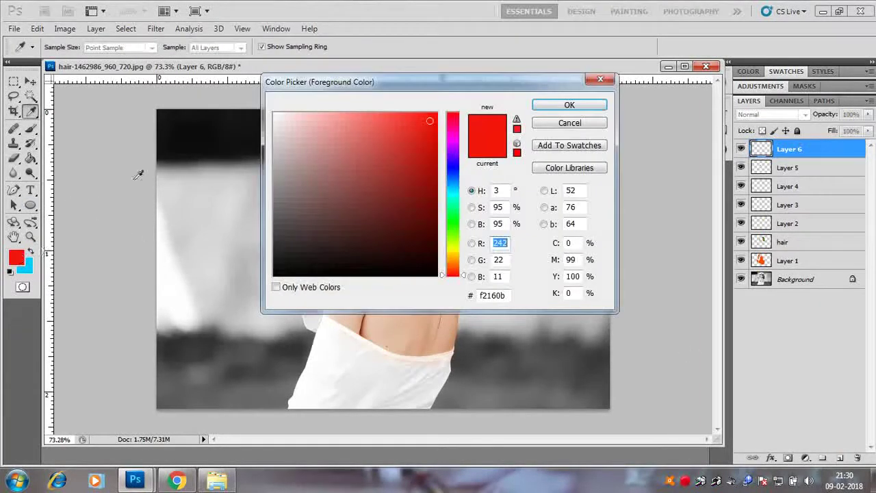
left_click_drag(454, 159, 455, 141)
left_click(375, 121)
left_click(455, 135)
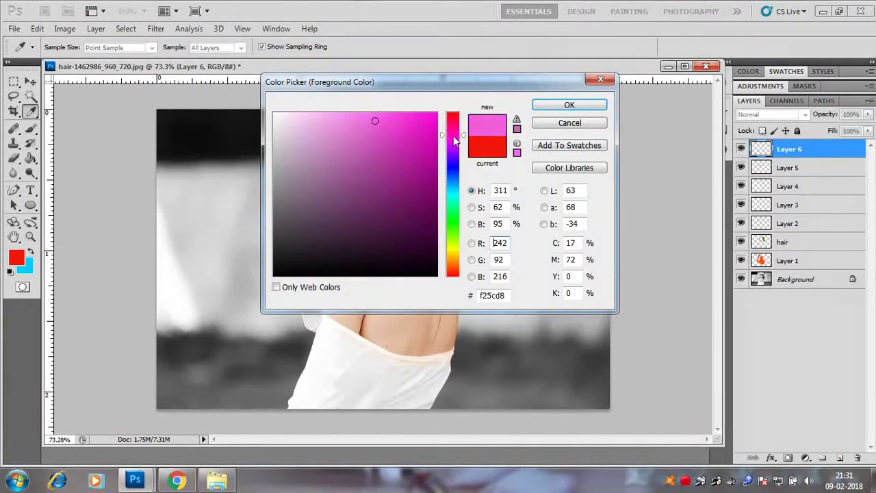
left_click(405, 122)
left_click(568, 104)
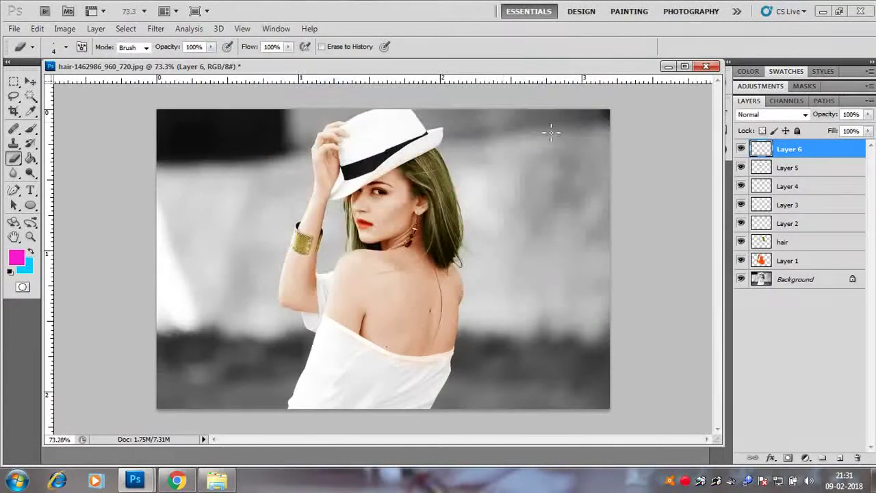
Paint magenta over the whole off-shoulder top, including the sleeve, with a 71 px brush at 45% hardness
left_click(32, 131)
right_click(384, 310)
left_click(425, 328)
left_click(440, 330)
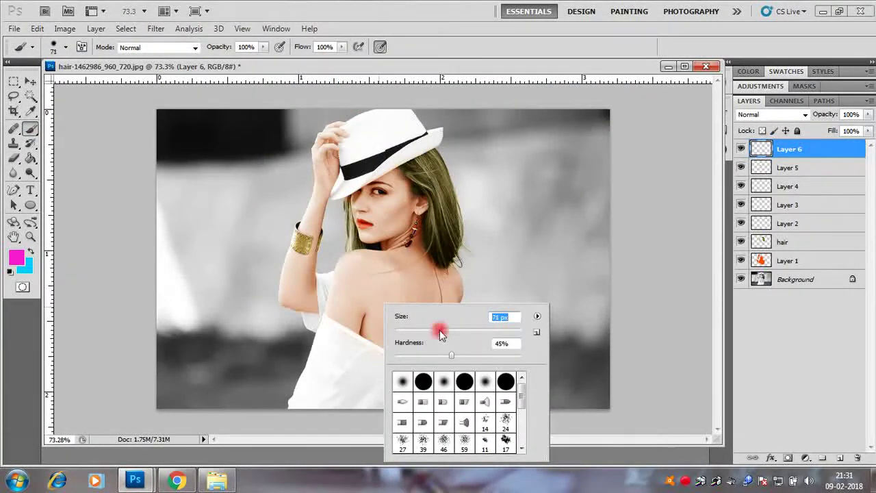
left_click(356, 364)
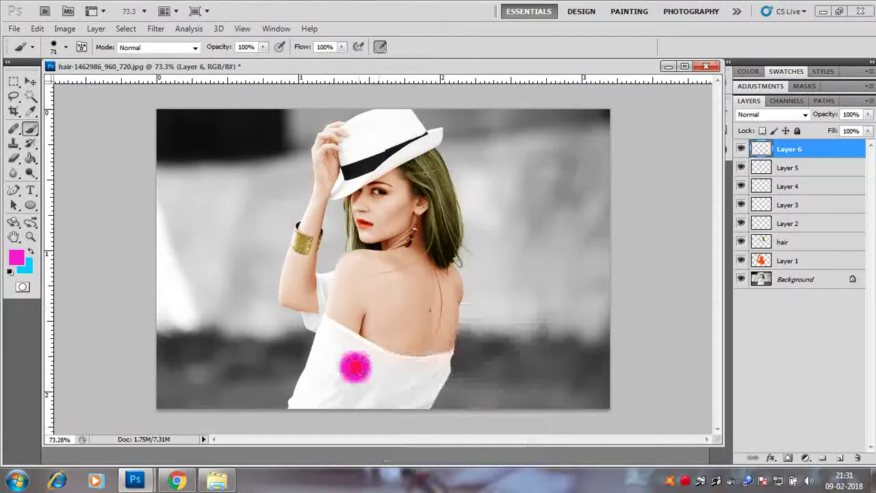
left_click(321, 331)
mouse_move(320, 331)
left_mouse_down()
mouse_move(431, 349)
mouse_move(411, 395)
mouse_move(302, 349)
mouse_move(347, 370)
mouse_move(318, 294)
mouse_move(332, 375)
left_mouse_up()
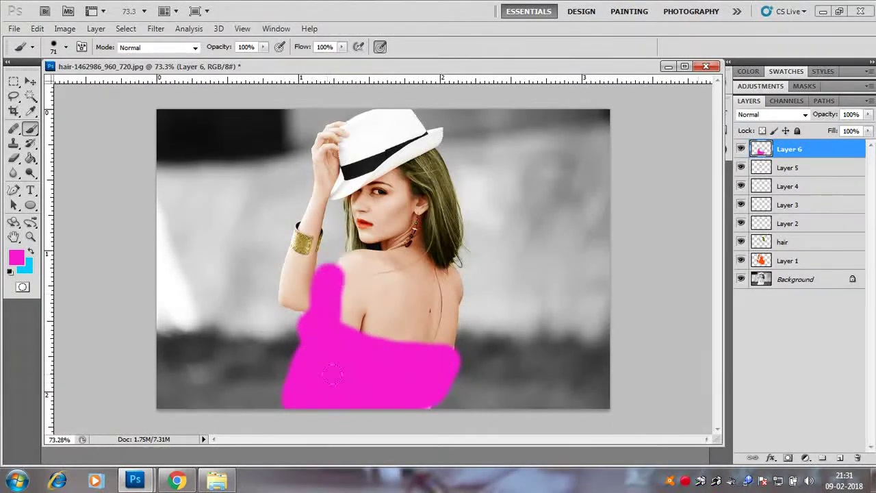
Try different blending modes on the magenta top layer and settle on Color
left_click(787, 114)
left_click(749, 289)
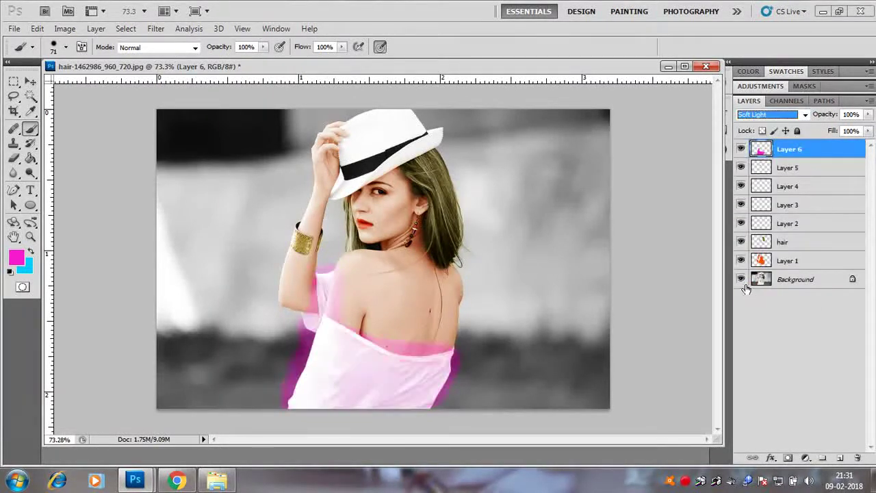
key("Up")
key("Up")
key("Up")
key("Up")
key("Up")
key("Up")
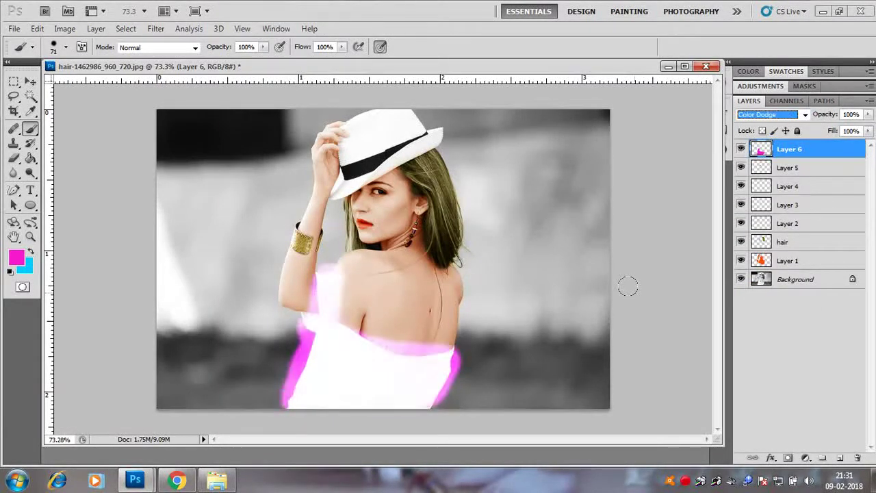
key("Up")
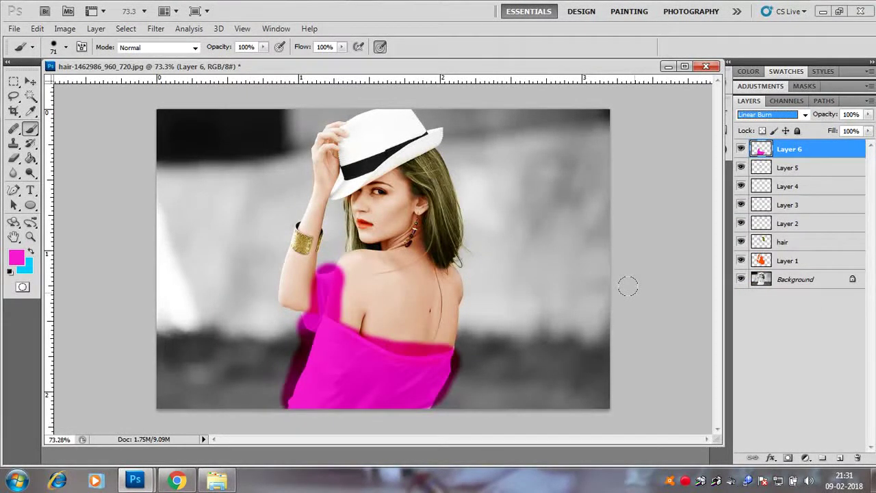
key("Up")
key("Up")
key("Up")
key("Up")
key("Up")
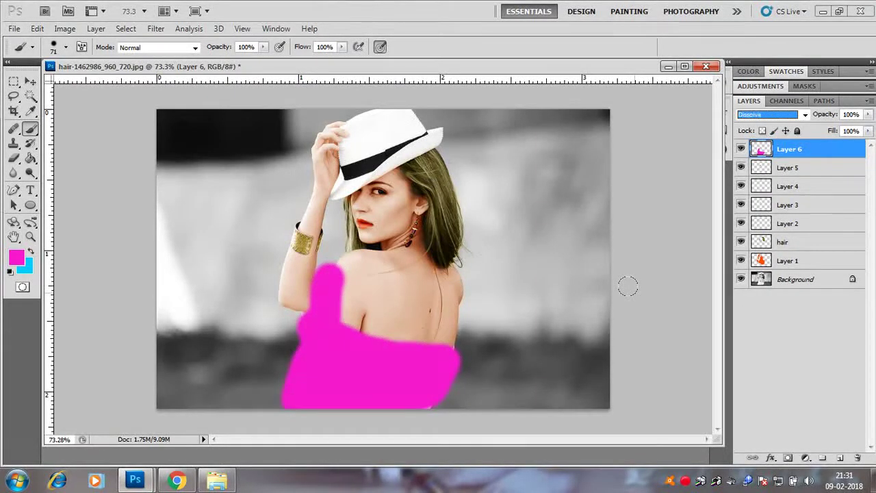
key("Down")
key("Down")
key("Down")
key("Down")
key("Down")
key("Down")
key("Down")
key("Down")
key("Down")
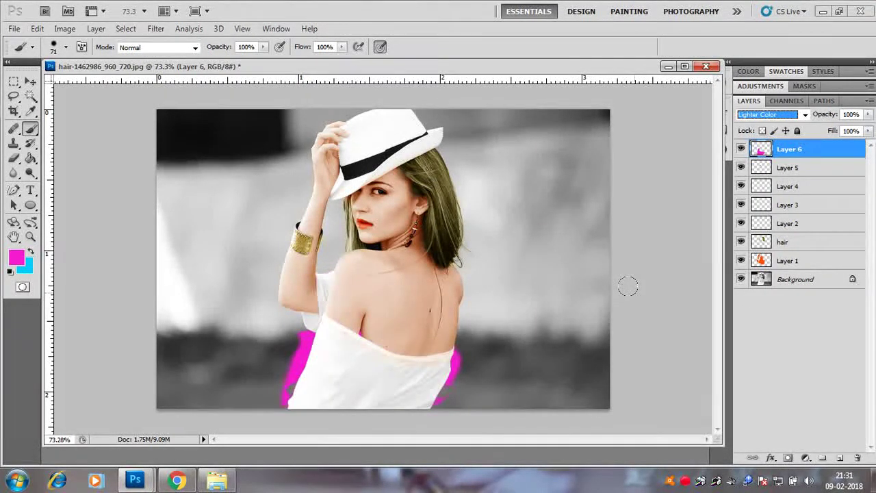
key("Down")
key("Down")
key("Down")
key("Down")
key("Down")
key("Down")
key("Down")
key("Down")
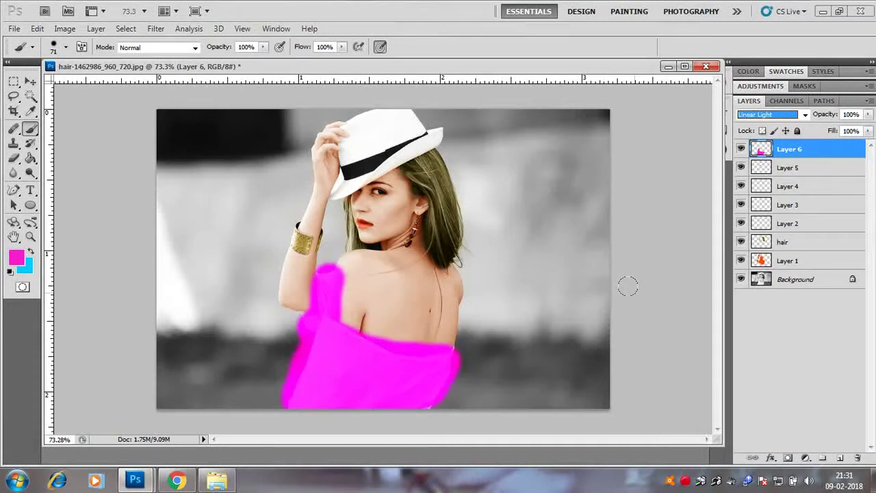
key("Down")
key("Down")
key("Up")
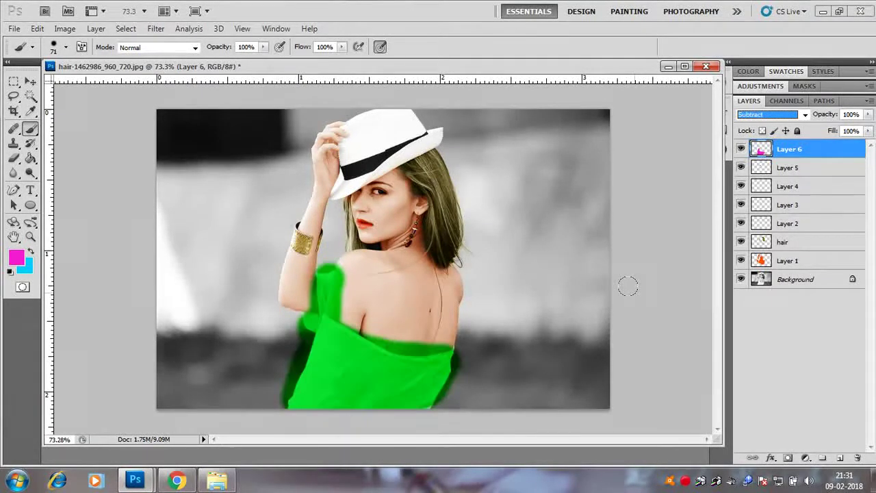
key("Down")
key("Down")
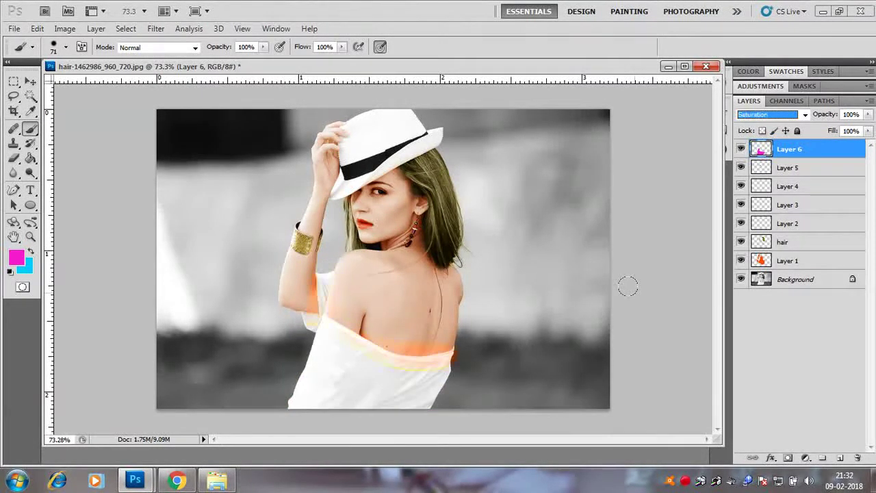
key("Down")
key("Up")
Erase the pink spill over the back, shoulder, arm and the background around the sleeve with a 34 px eraser
left_click(13, 158)
scroll(433, 347, "up", 6)
scroll(433, 348, "up", 1)
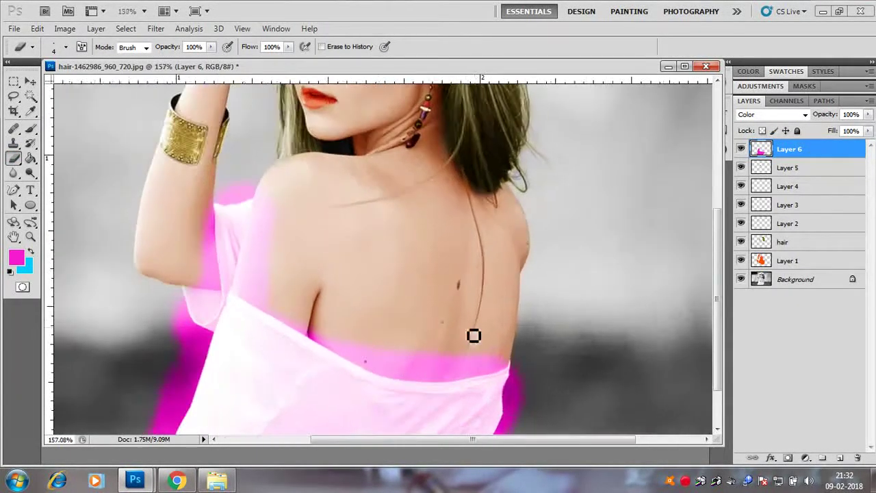
right_click(459, 354)
left_click_drag(483, 329, 503, 330)
key("Return")
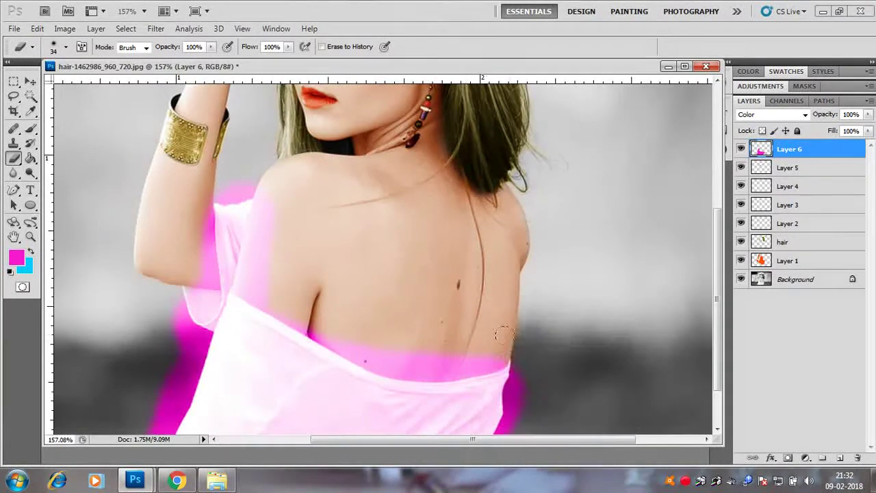
mouse_move(468, 356)
left_mouse_down()
mouse_move(431, 360)
mouse_move(444, 360)
mouse_move(431, 330)
mouse_move(395, 360)
mouse_move(232, 276)
left_mouse_up()
mouse_move(253, 244)
left_mouse_down()
mouse_move(268, 191)
mouse_move(227, 182)
left_mouse_up()
mouse_move(198, 260)
left_mouse_down()
mouse_move(178, 346)
mouse_move(169, 302)
mouse_move(183, 325)
left_mouse_up()
Clean up the pink spill between the forearm and the sleeve with a 10 px eraser
scroll(210, 252, "up", 4)
right_click(252, 221)
left_click_drag(278, 251, 271, 251)
left_click(214, 202)
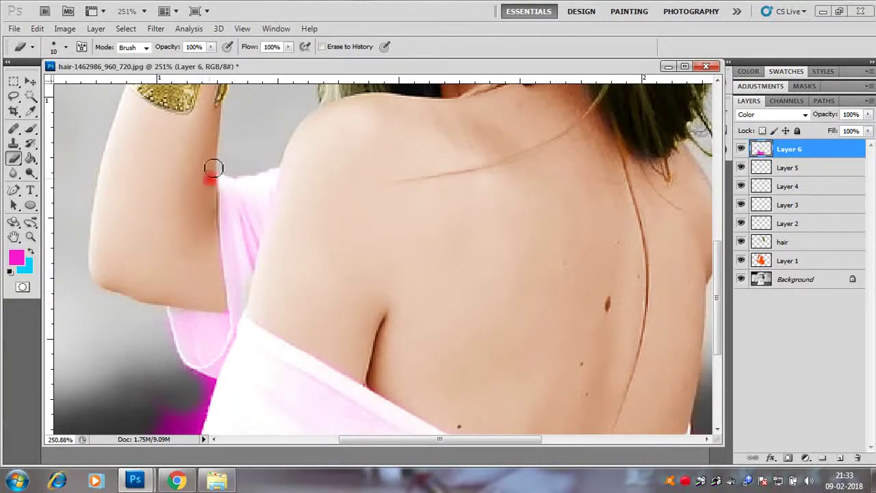
Erase the pink spill on the background below the sleeve and on the skin along the top's neckline
scroll(187, 397, "down", 5)
scroll(256, 434, "up", 6)
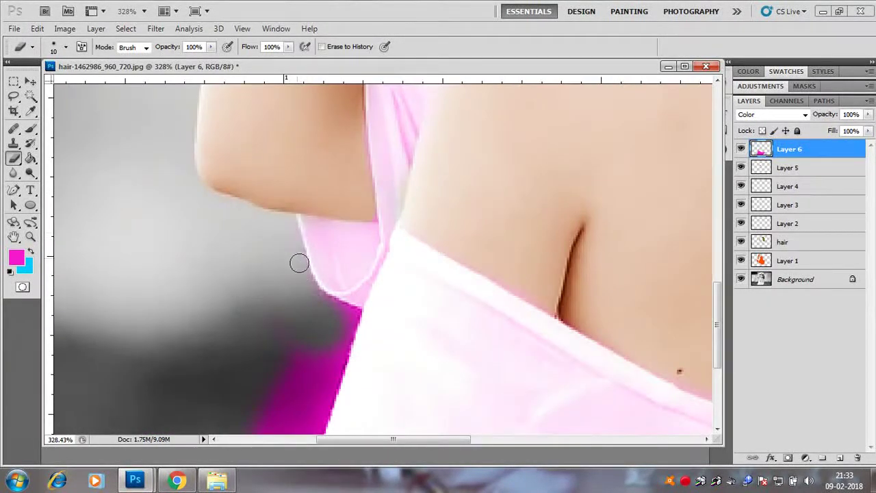
mouse_move(296, 296)
left_mouse_down()
mouse_move(331, 303)
mouse_move(348, 319)
mouse_move(314, 430)
mouse_move(289, 421)
mouse_move(313, 341)
left_mouse_up()
left_click_drag(254, 419, 253, 430)
mouse_move(421, 224)
left_mouse_down()
mouse_move(471, 263)
mouse_move(598, 330)
left_mouse_up()
Erase the magenta spill from the background along both sides of the top, enlarging the eraser to 30 px
scroll(606, 313, "down", 12)
scroll(510, 385, "up", 15)
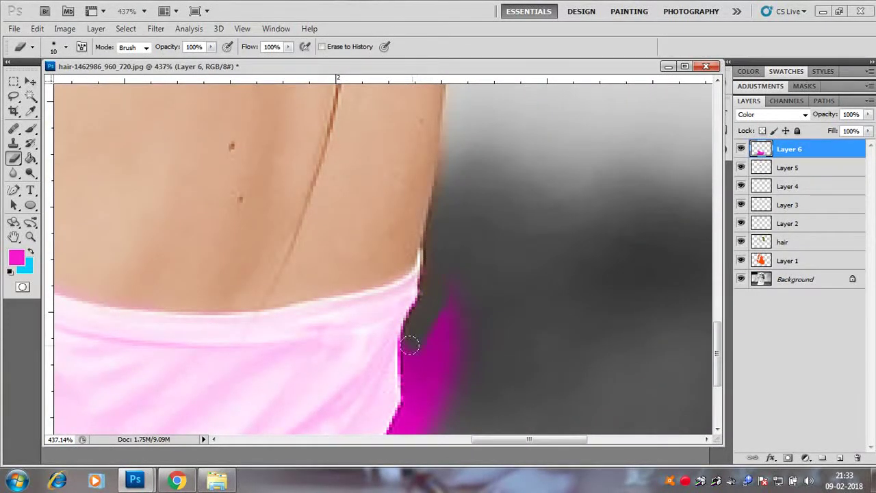
scroll(431, 385, "down", 13)
scroll(391, 443, "up", 2)
right_click(487, 365)
left_click(515, 331)
left_click(528, 279)
left_click_drag(466, 350, 454, 389)
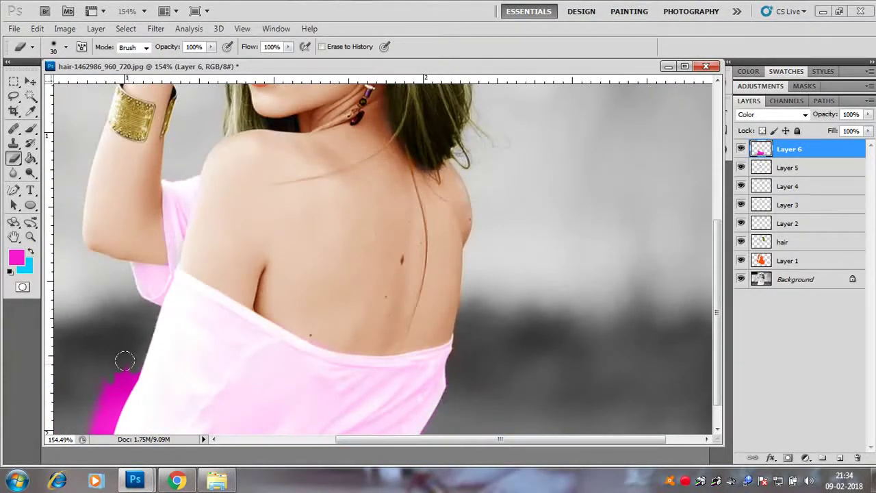
Erase the remaining magenta spill beside the top at the lower edge of the photo
scroll(431, 303, "down", 4)
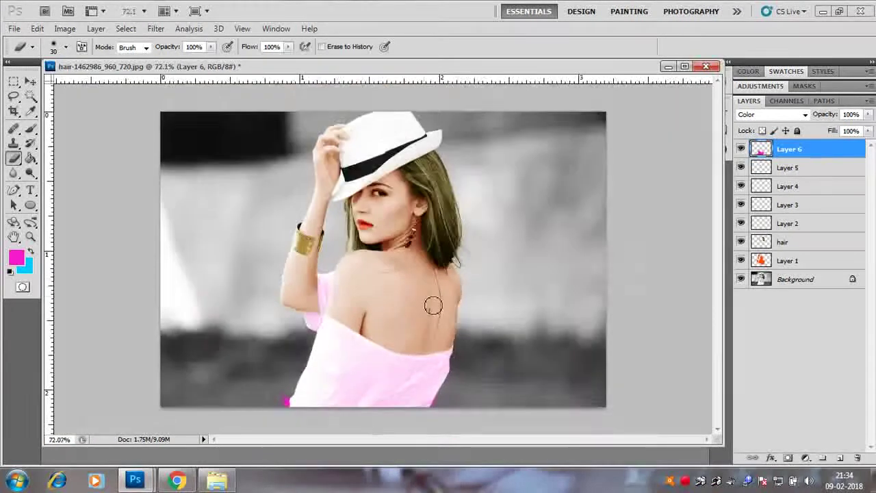
scroll(450, 395, "up", 5)
left_click_drag(717, 313, 716, 327)
left_click_drag(457, 427, 453, 447)
Add a new layer above the top's colour layer and set the brush's foreground colour to green 158a0f
scroll(488, 394, "down", 8)
left_click(840, 457)
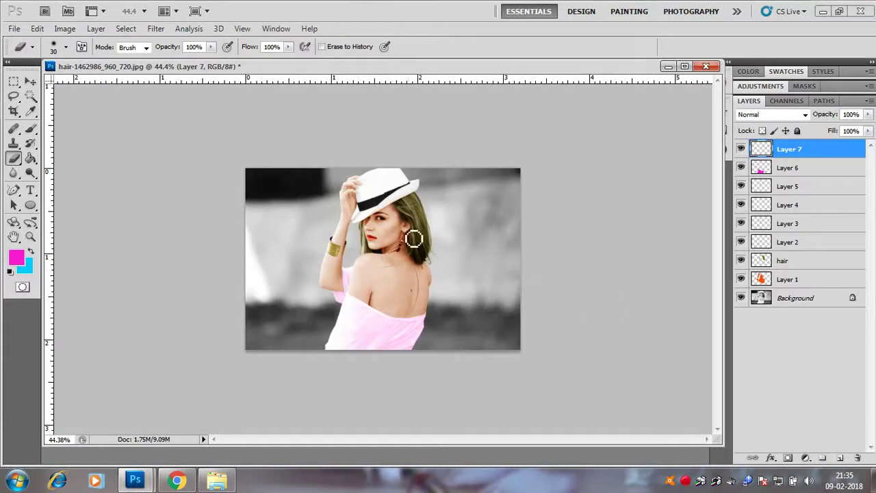
left_click(31, 129)
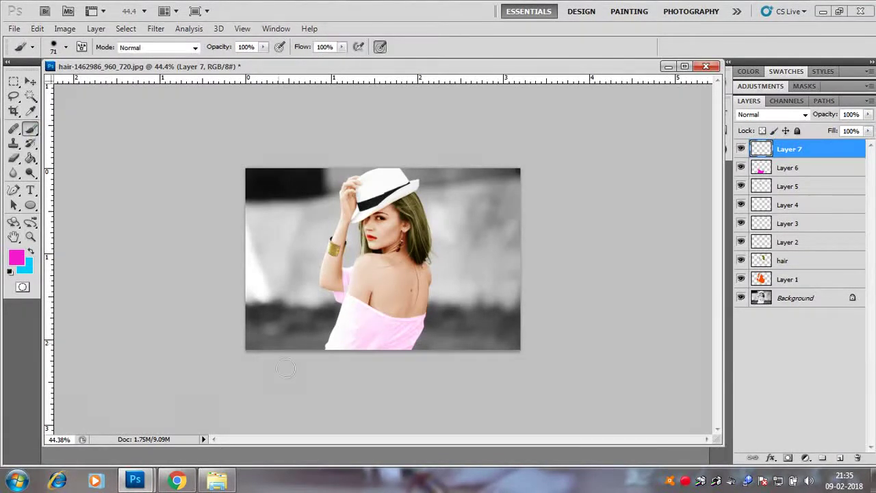
left_click(17, 257)
left_click(453, 223)
left_click(425, 220)
left_click(420, 187)
left_click(537, 103)
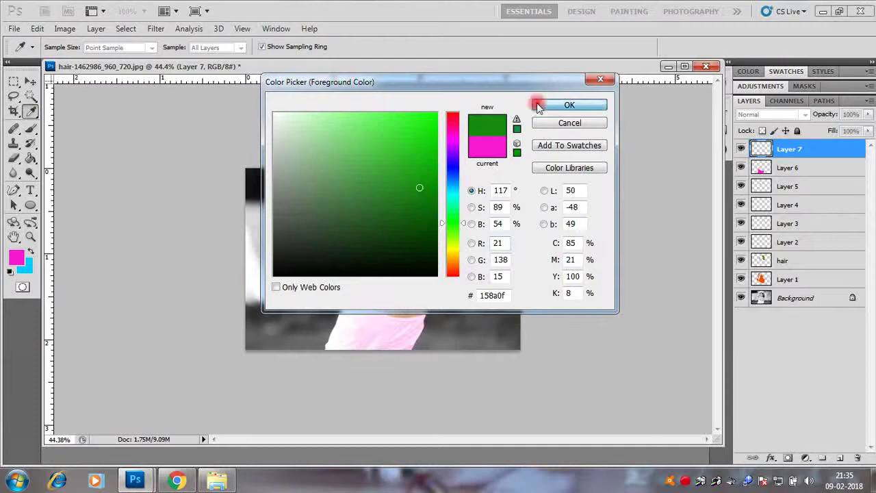